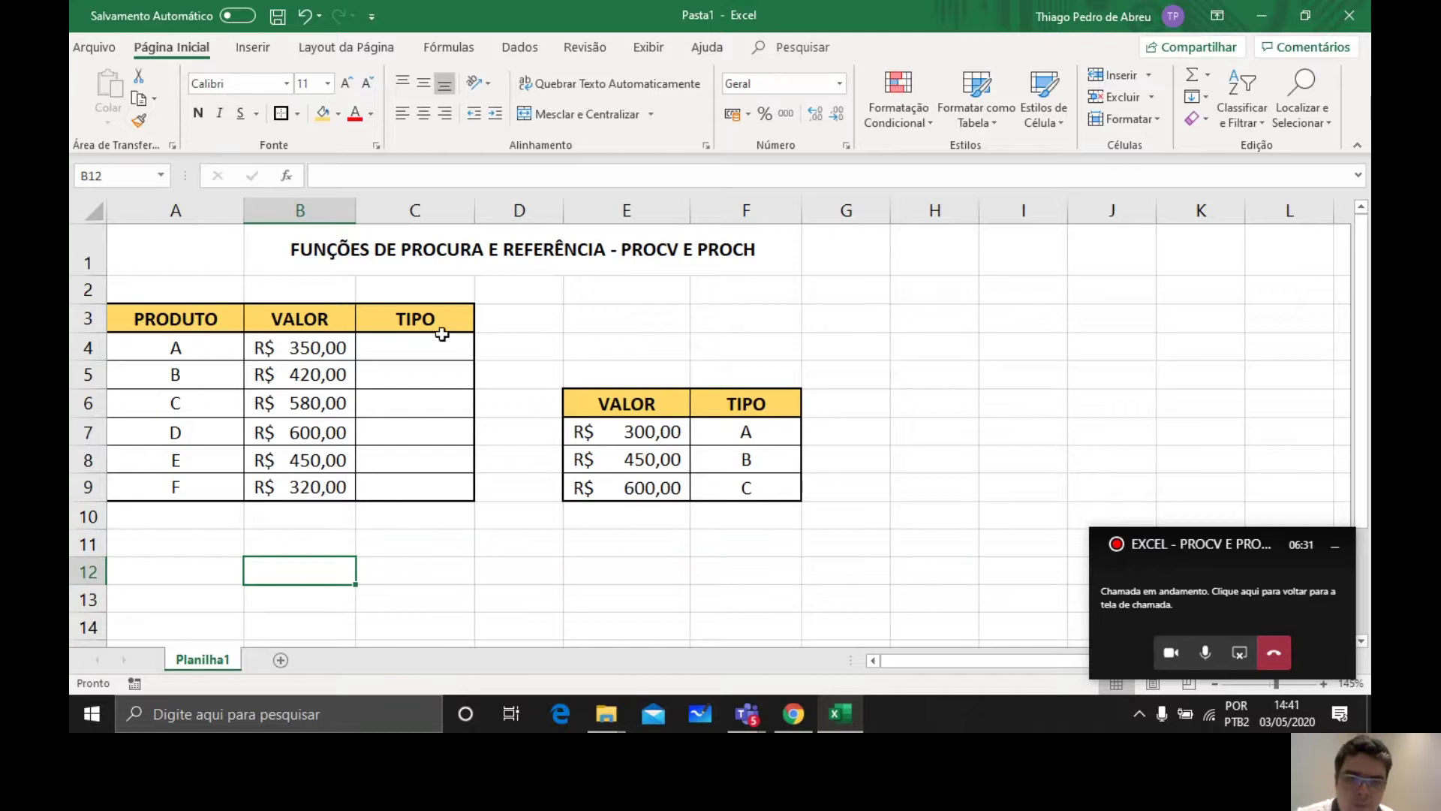
Step: Define the workbook-scoped name TIPO for the VALOR/TIPO lookup table in E6:F9, including its header row
click(436, 344)
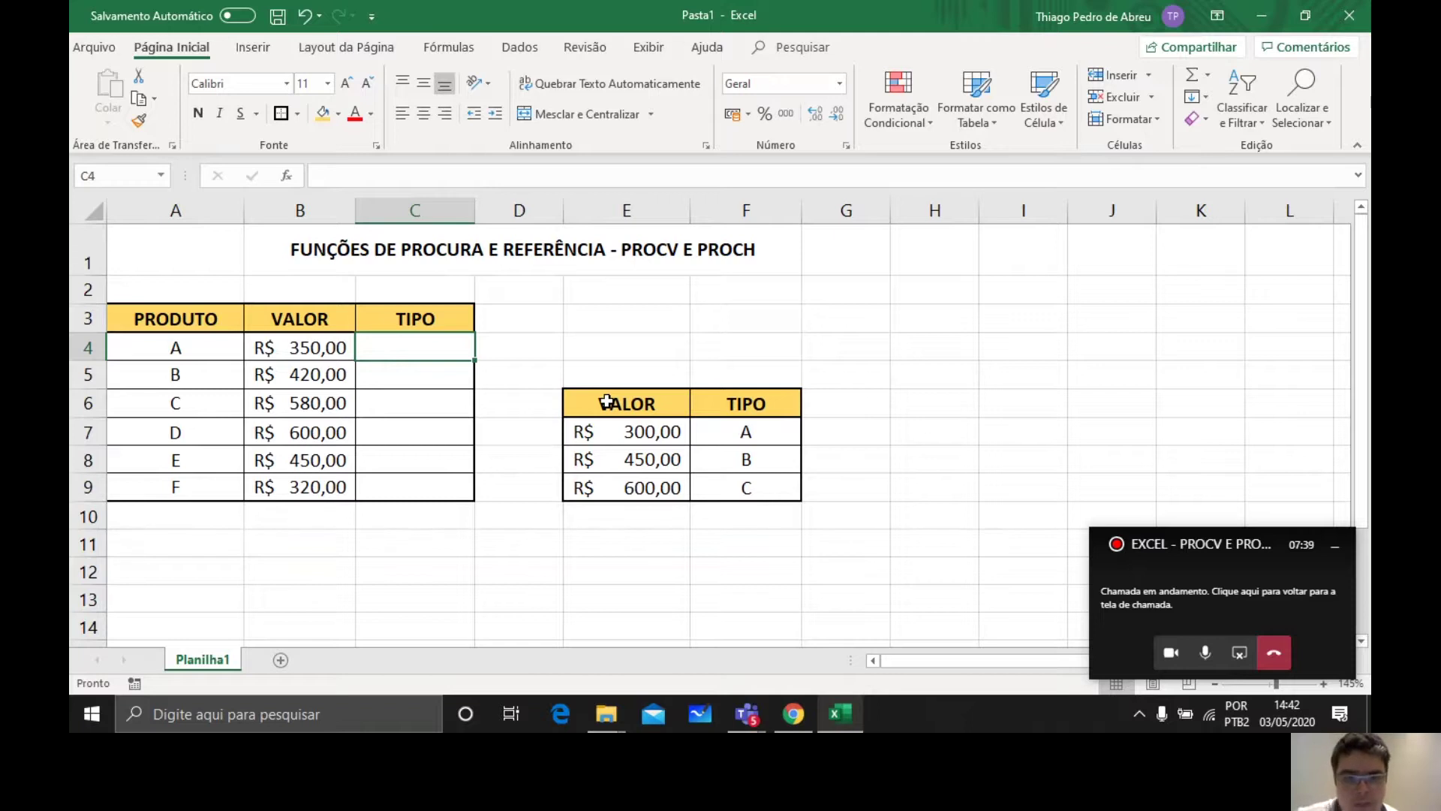
drag(607, 401, 740, 485)
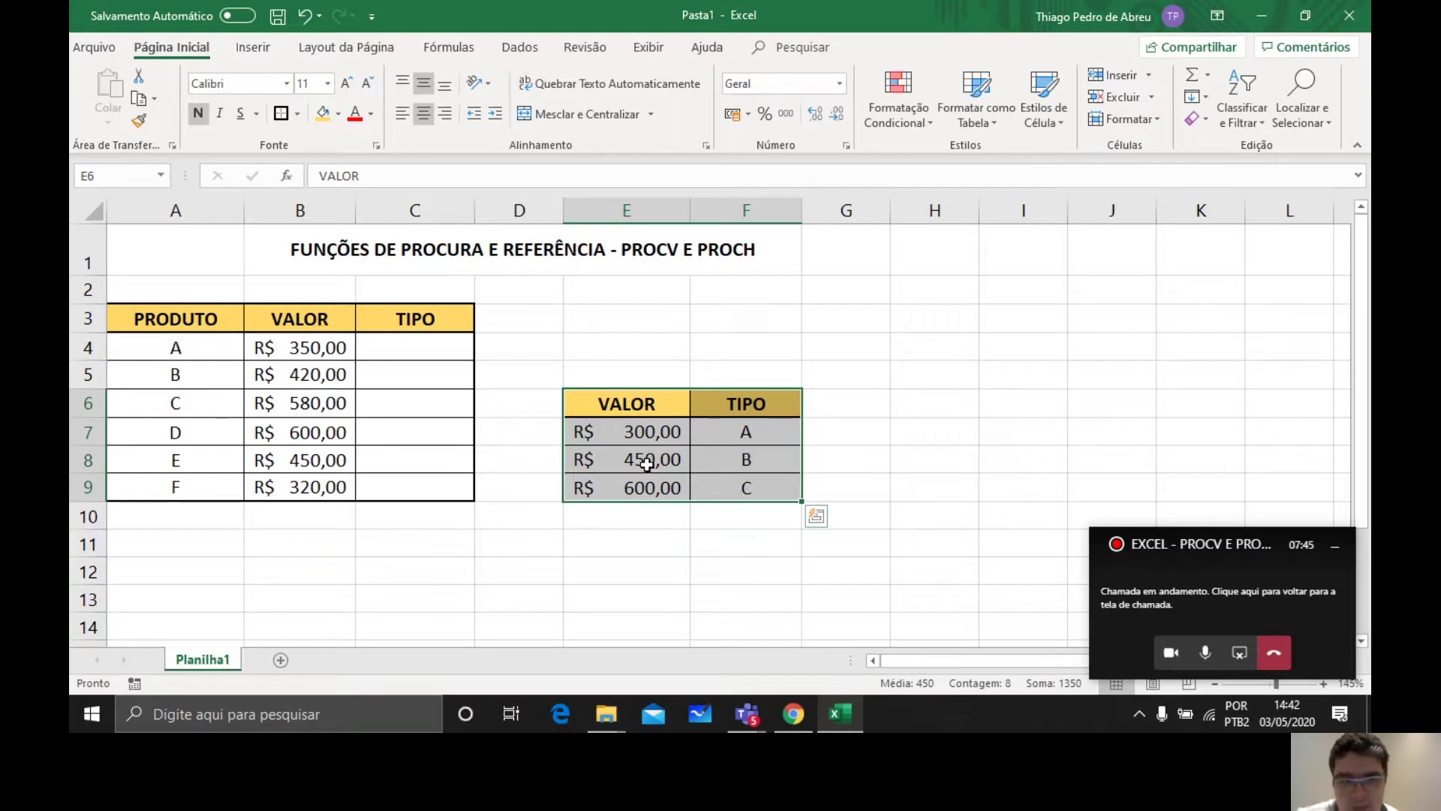
right_click(623, 440)
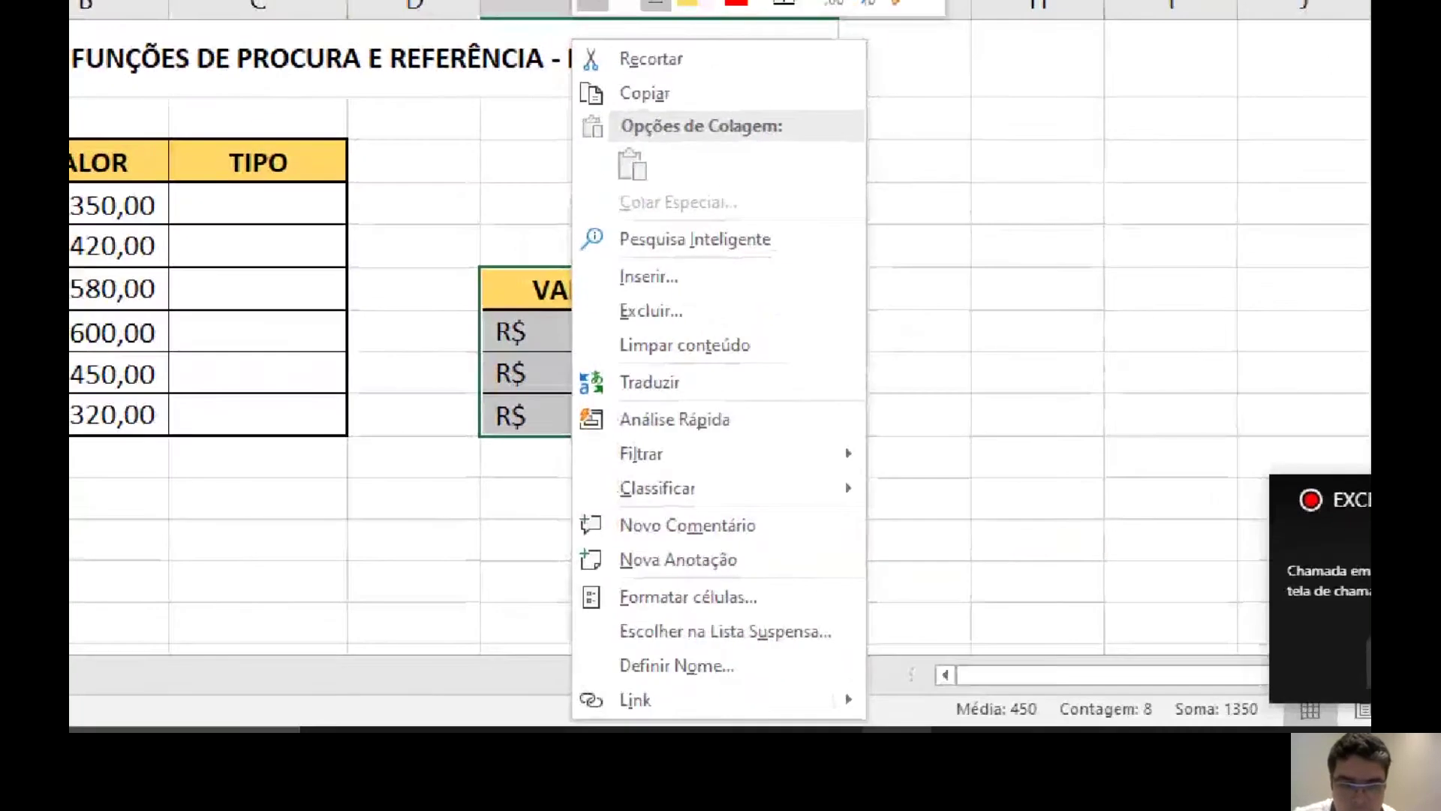
drag(604, 678, 742, 683)
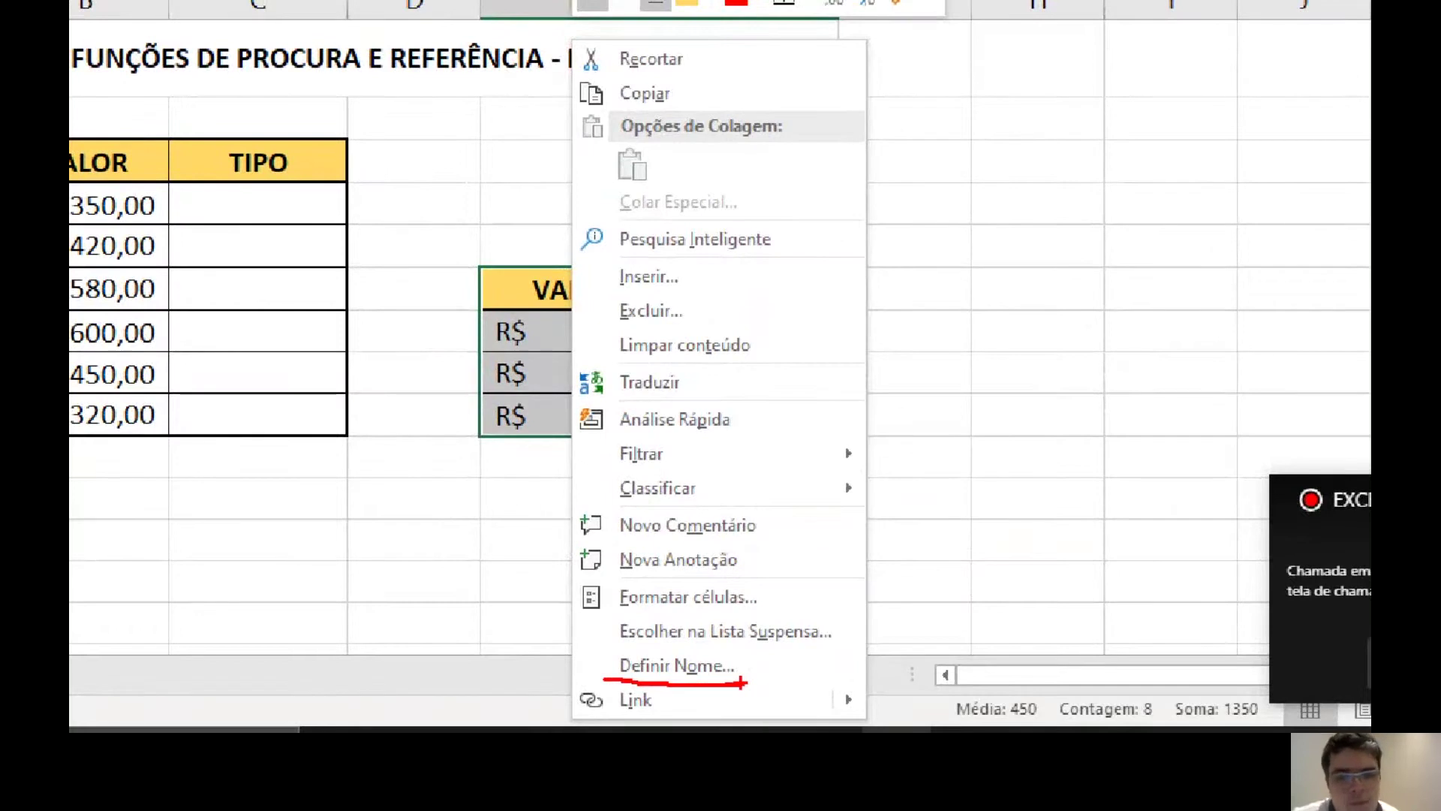
key(Escape)
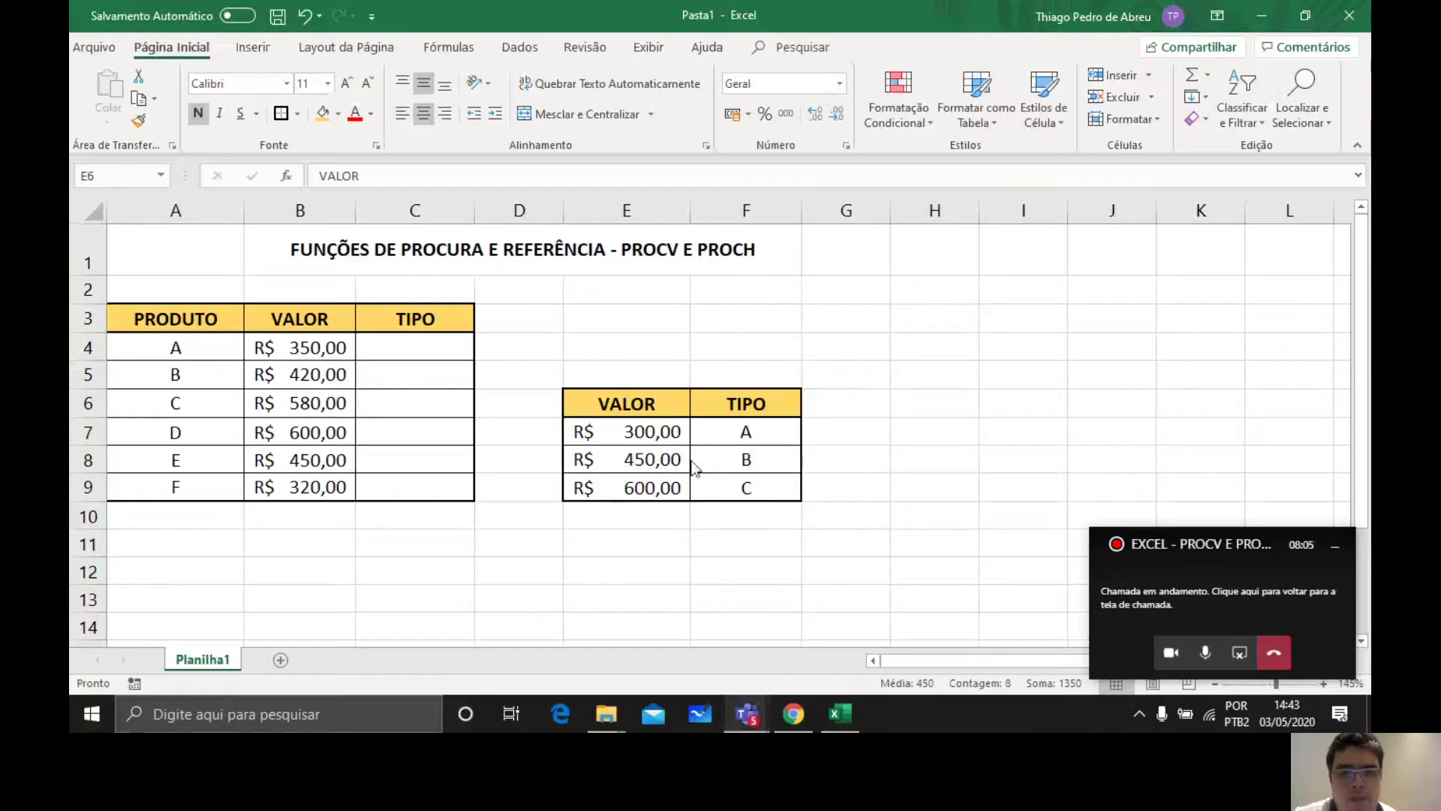
right_click(612, 406)
right_click(677, 420)
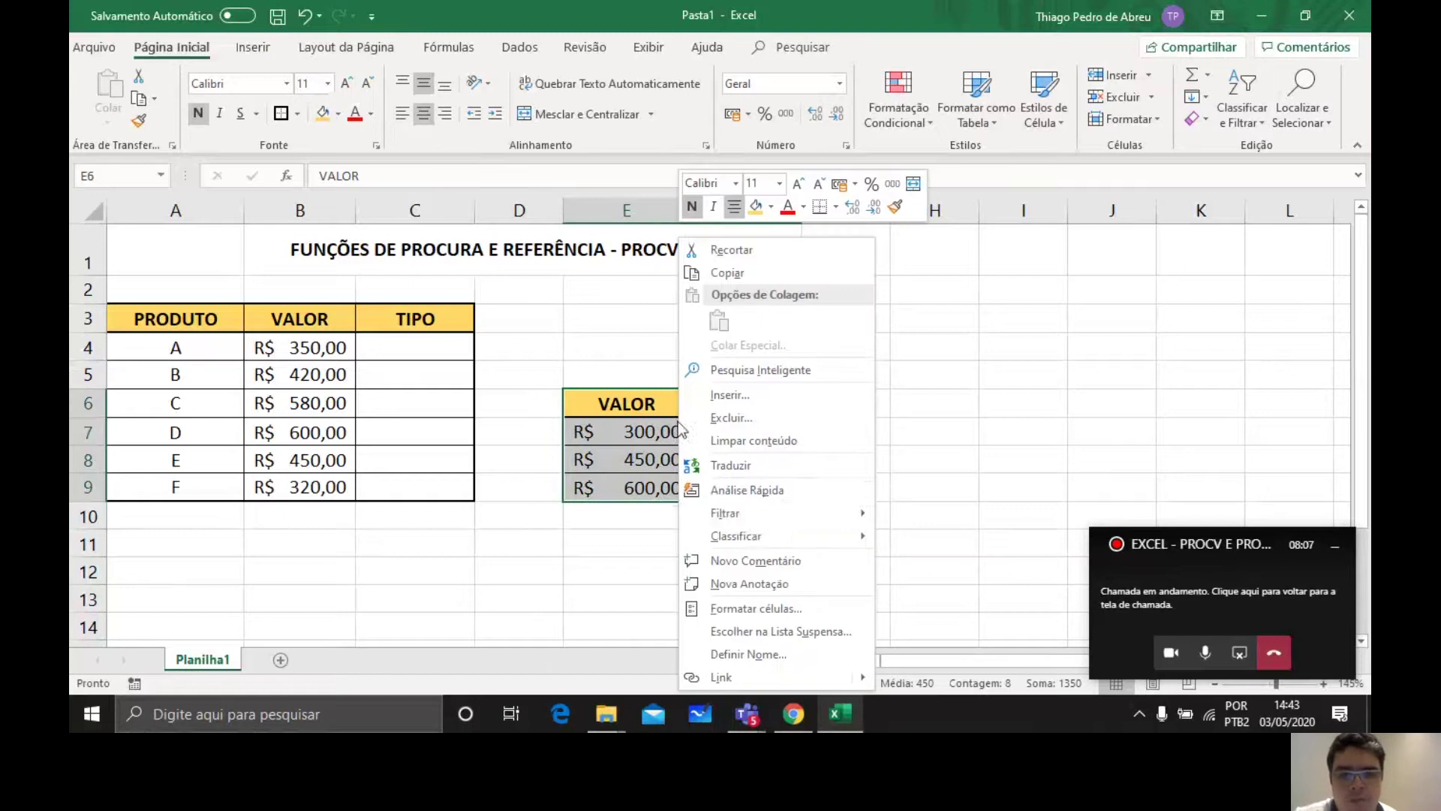
click(745, 655)
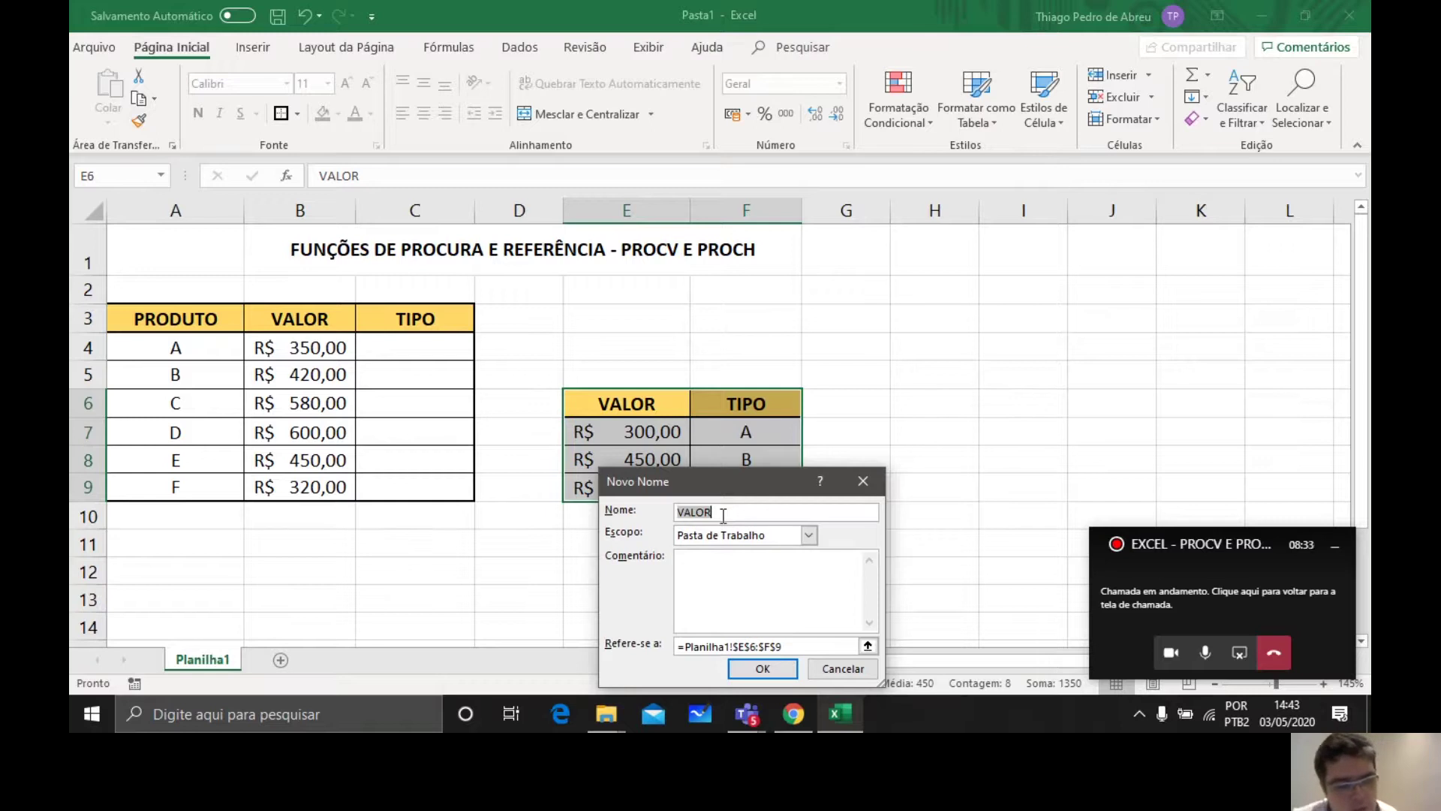
text(T)
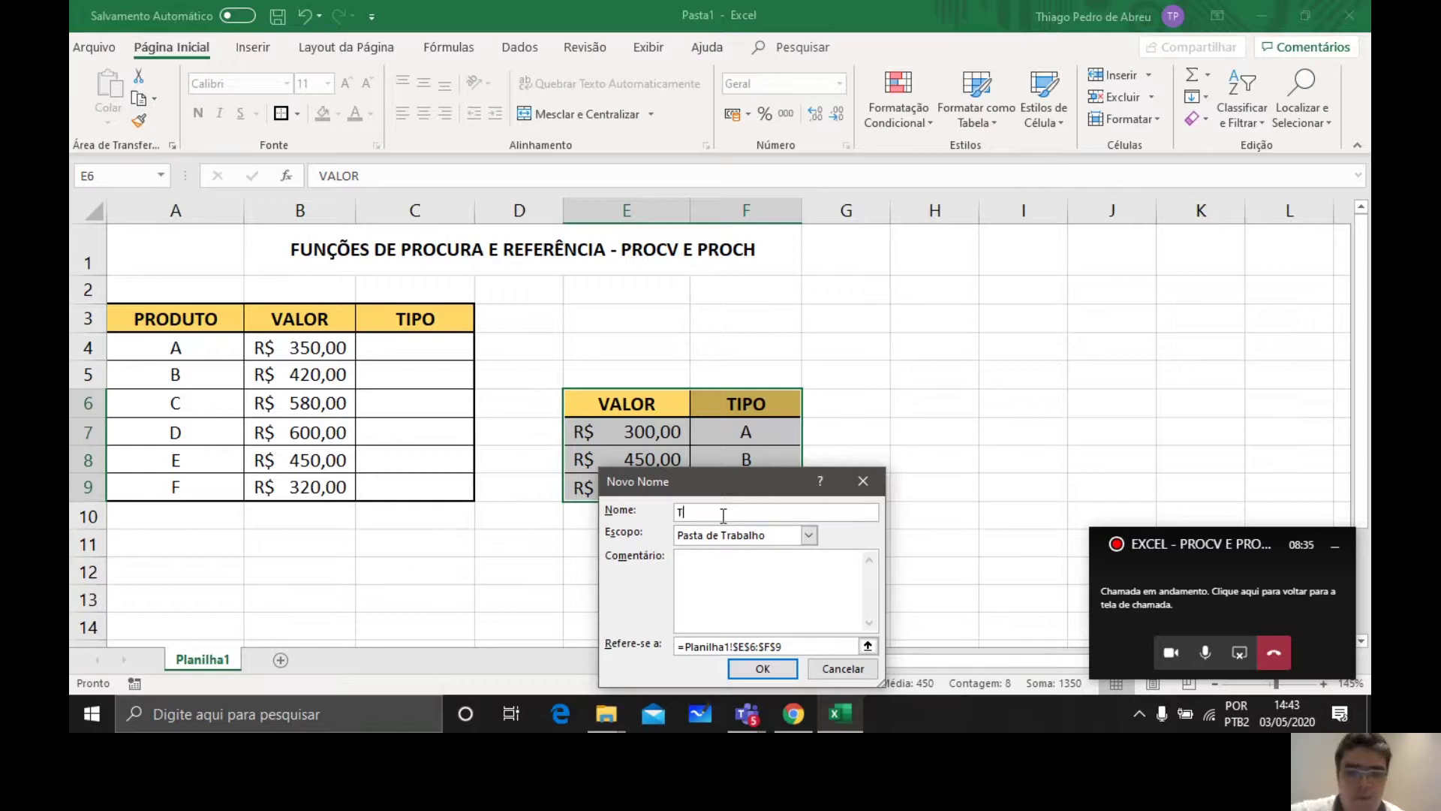
text(IPO)
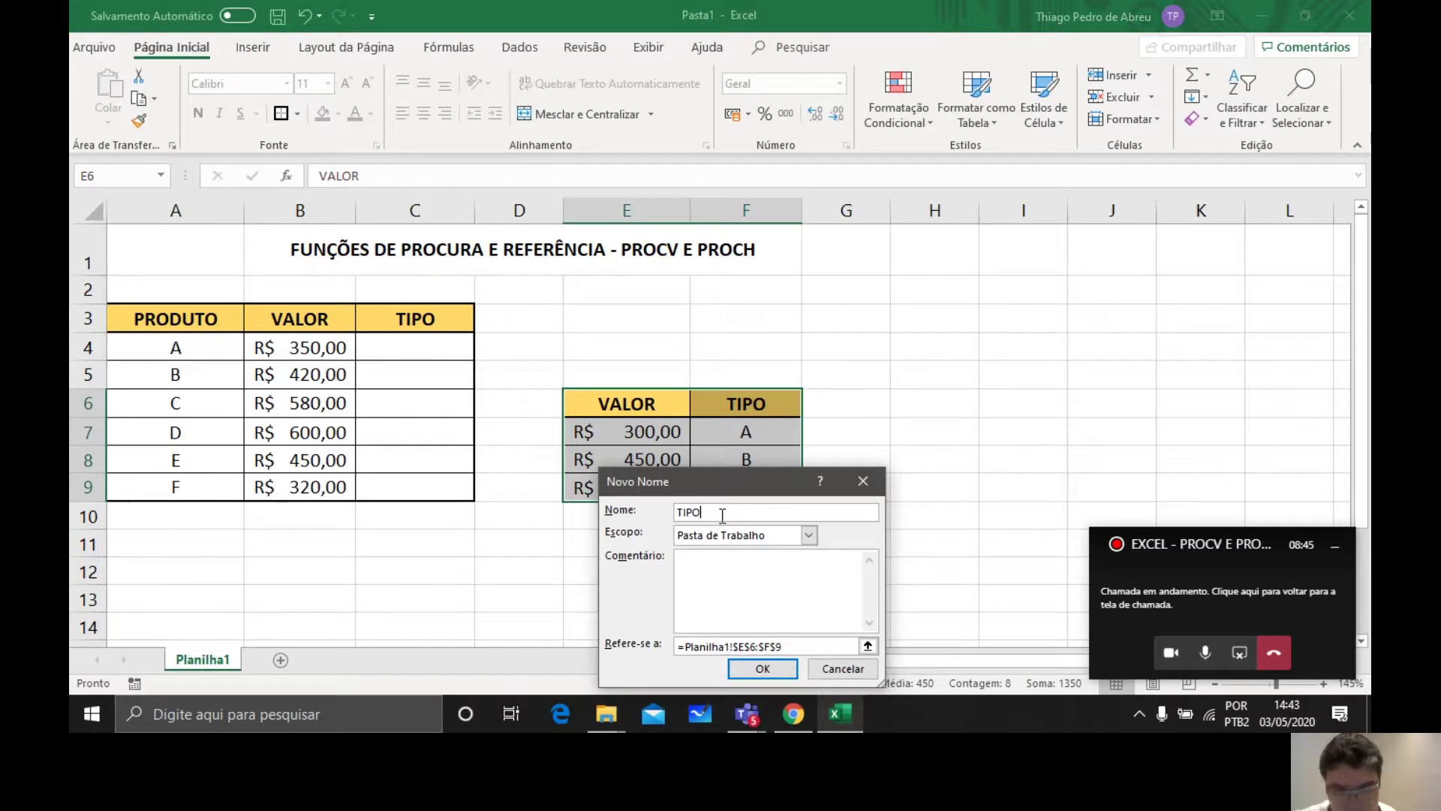
click(762, 668)
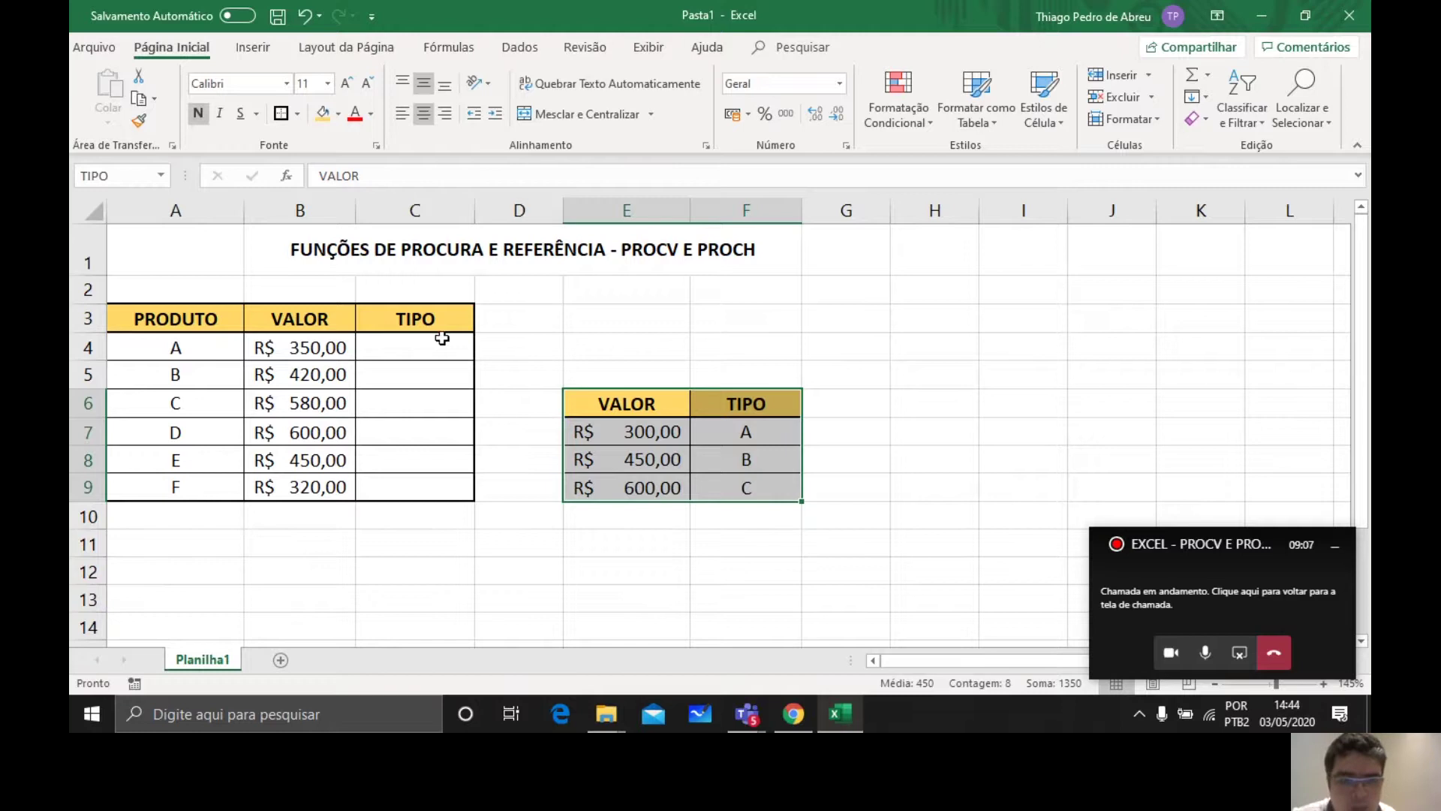
Step: Begin a PROCV formula in C4 that uses product A's value in B4 as the lookup value
click(413, 351)
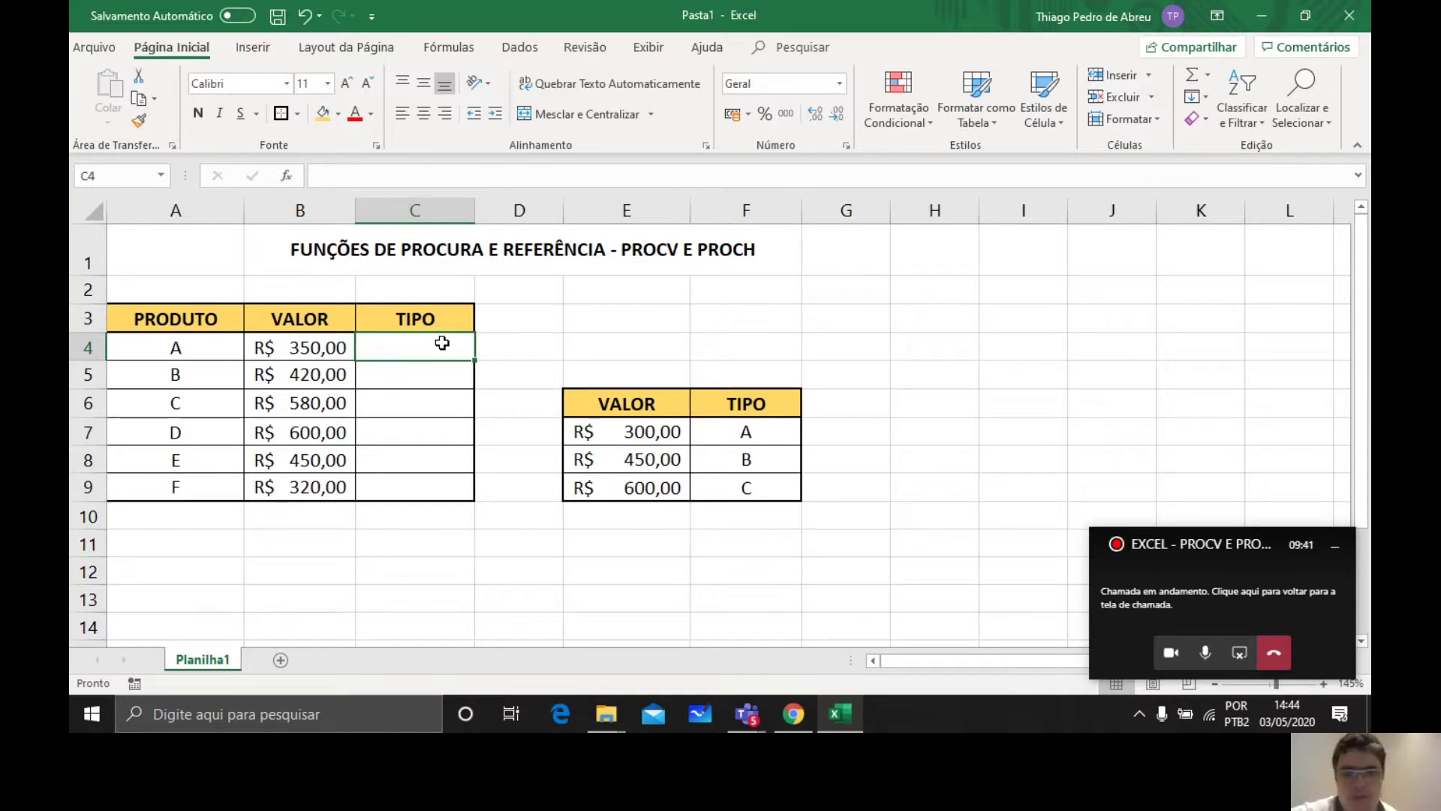
text(=)
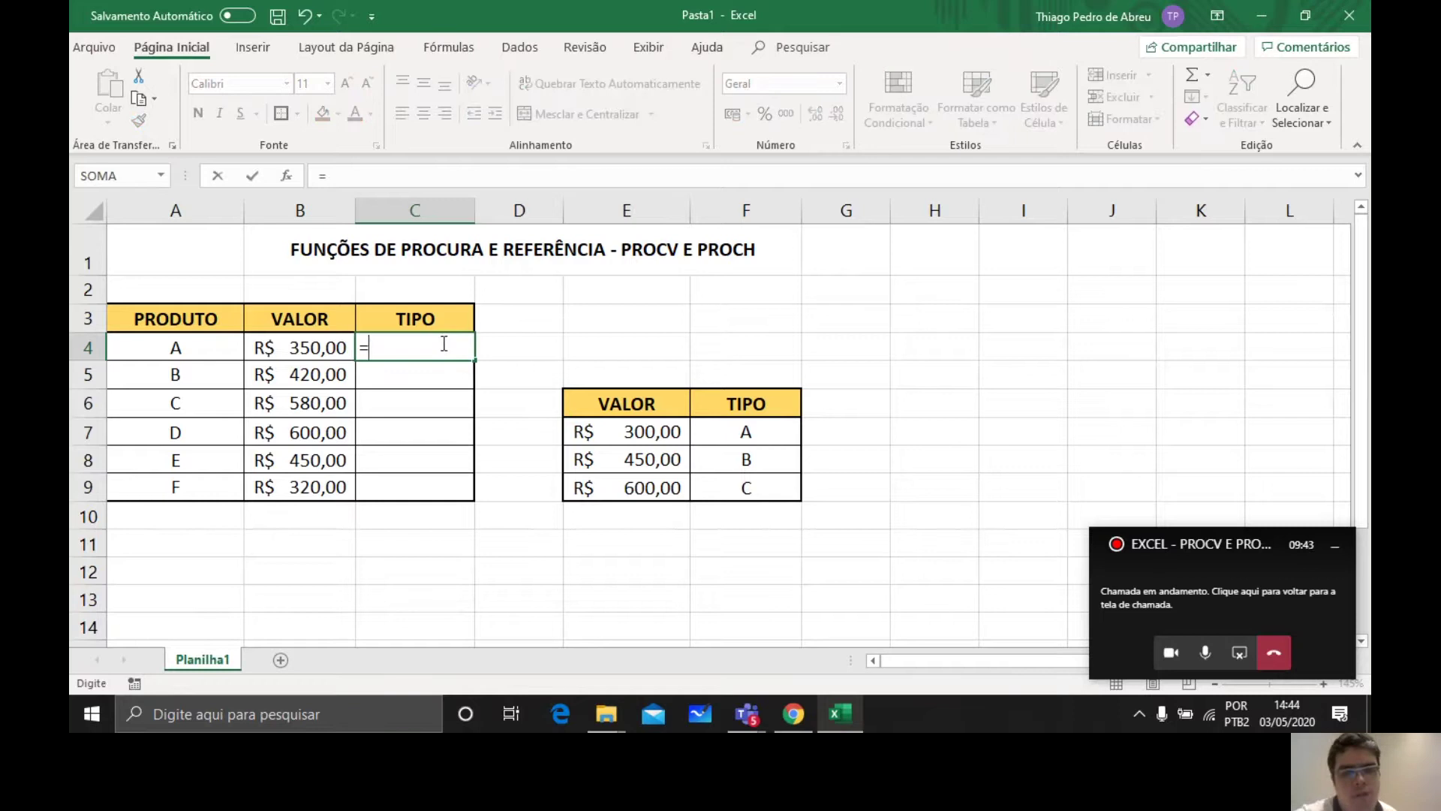
text(PROV)
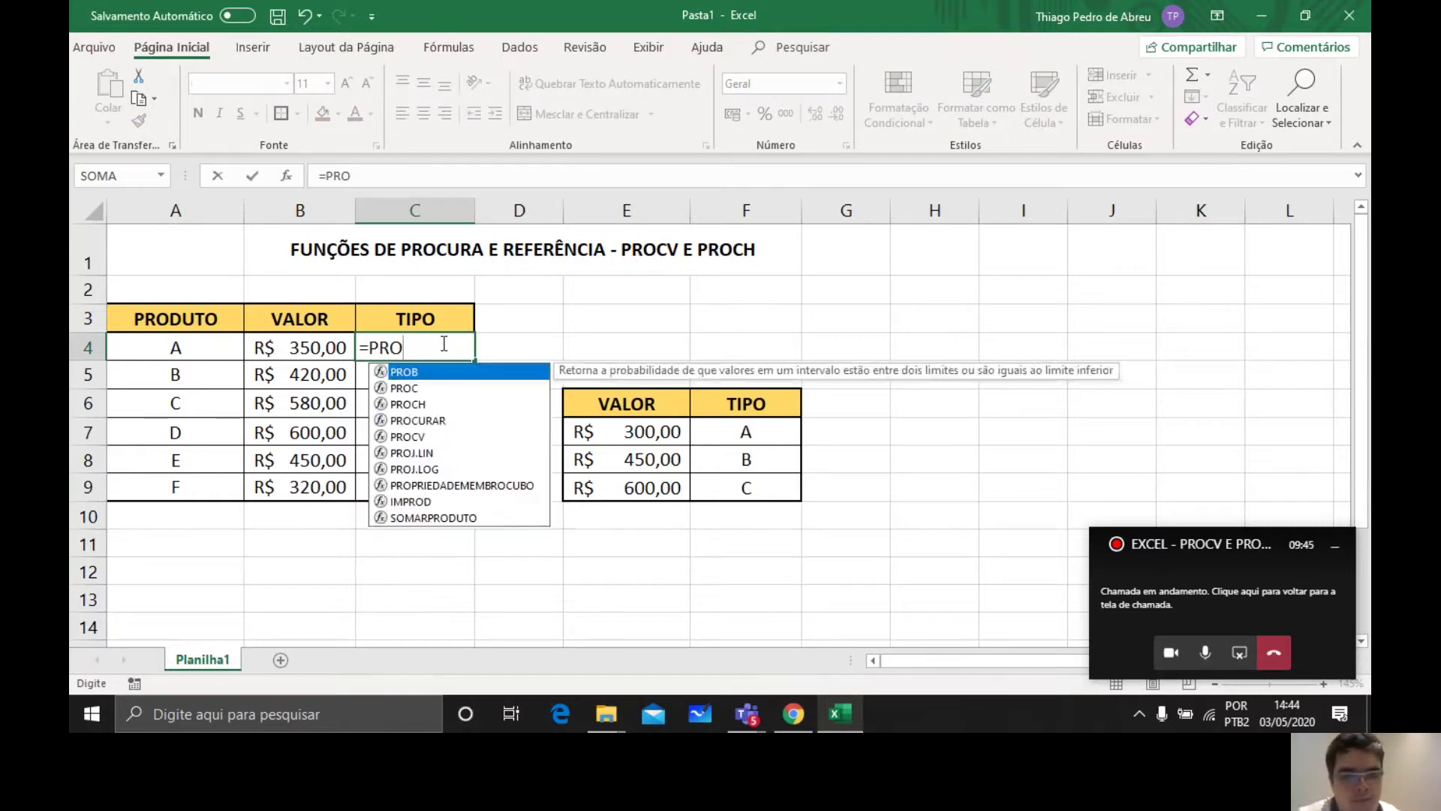
key(BackSpace)
key(BackSpace)
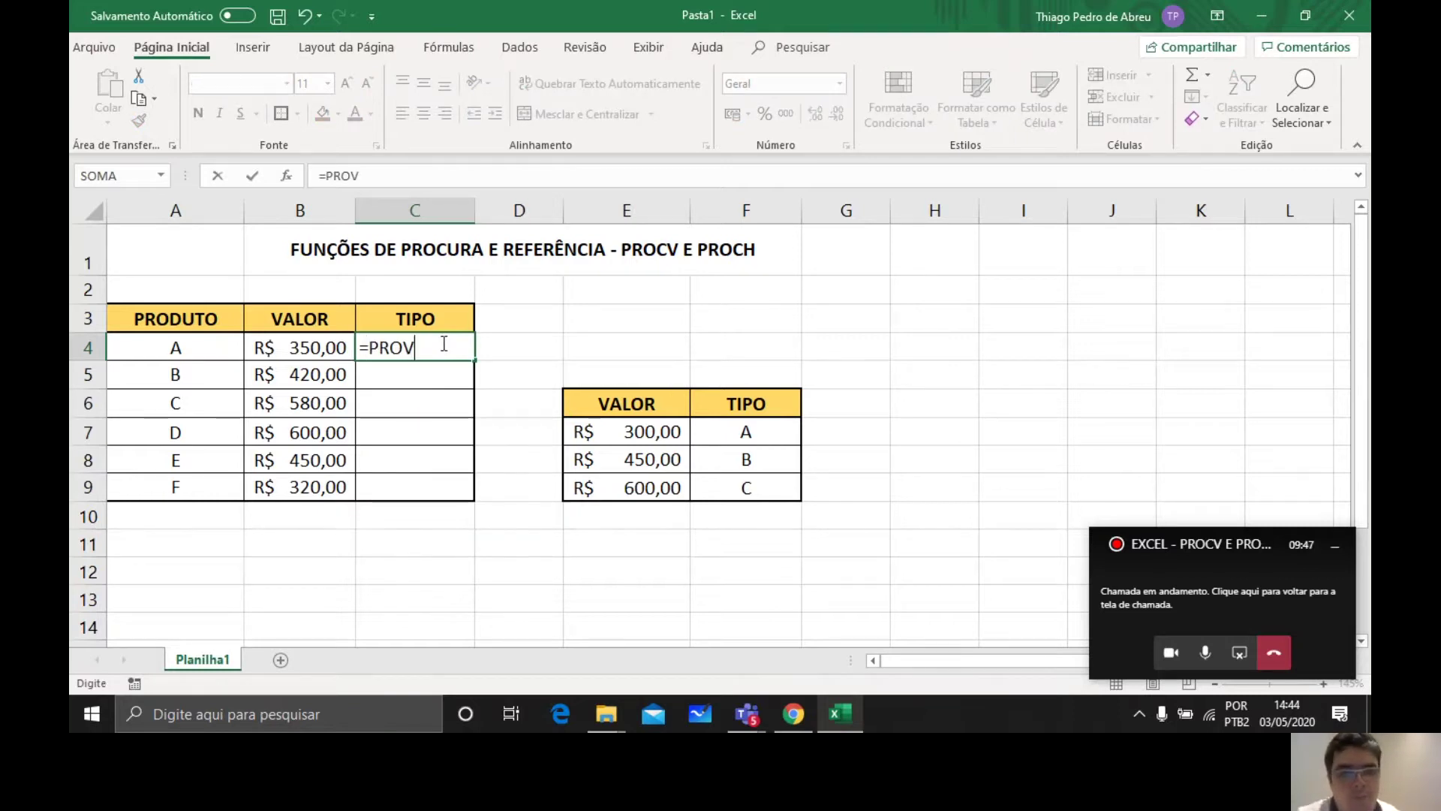
text(CV)
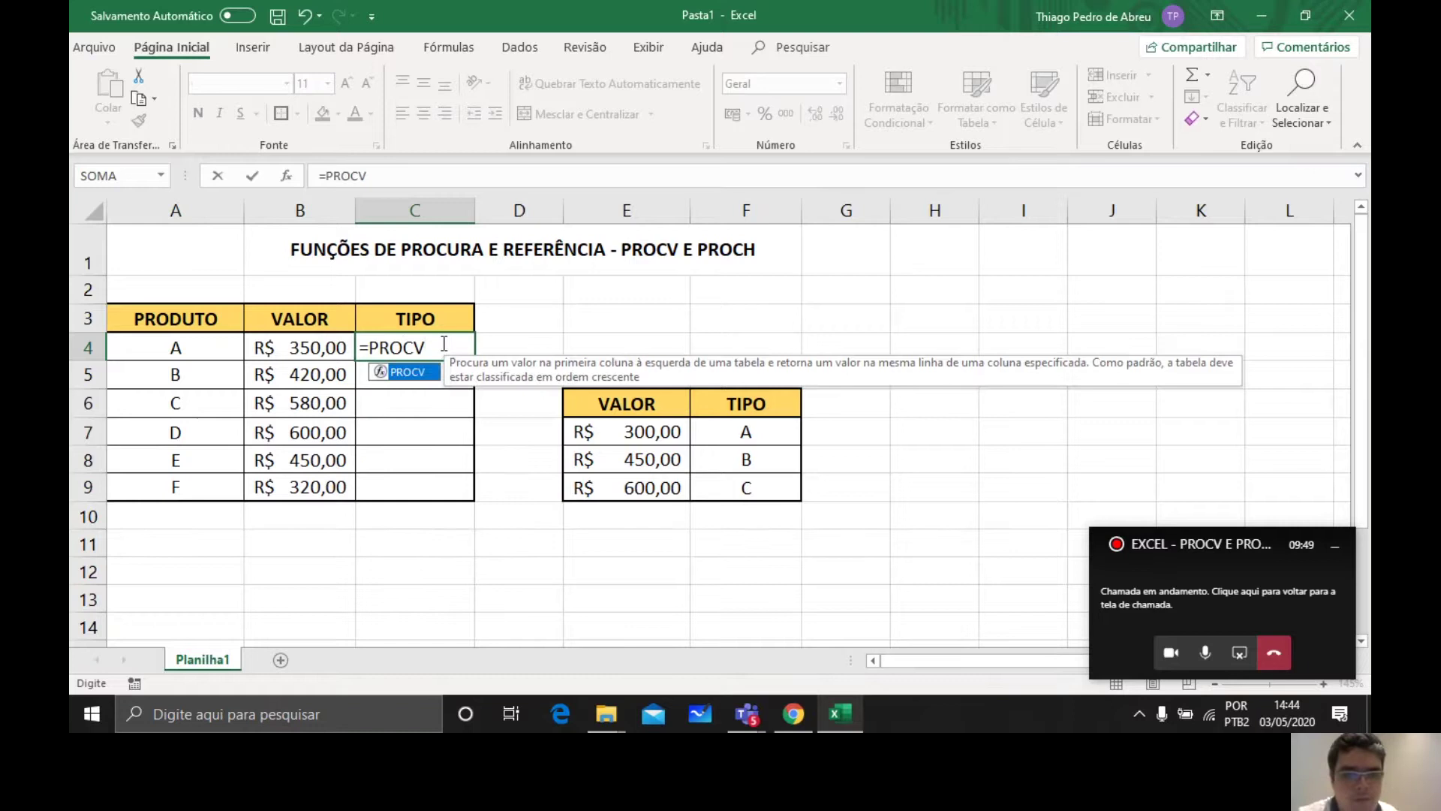
key(BackSpace)
text(()
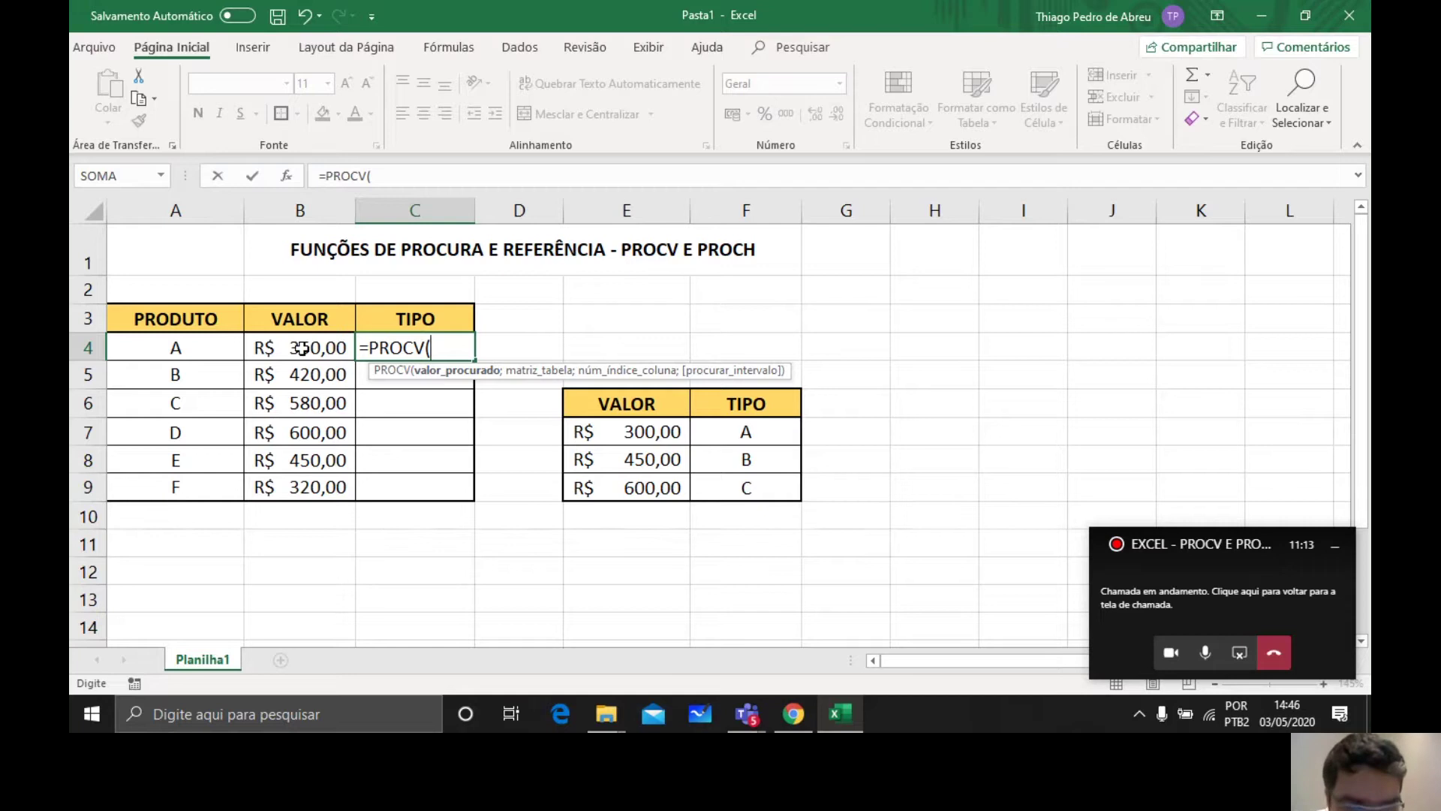
click(300, 347)
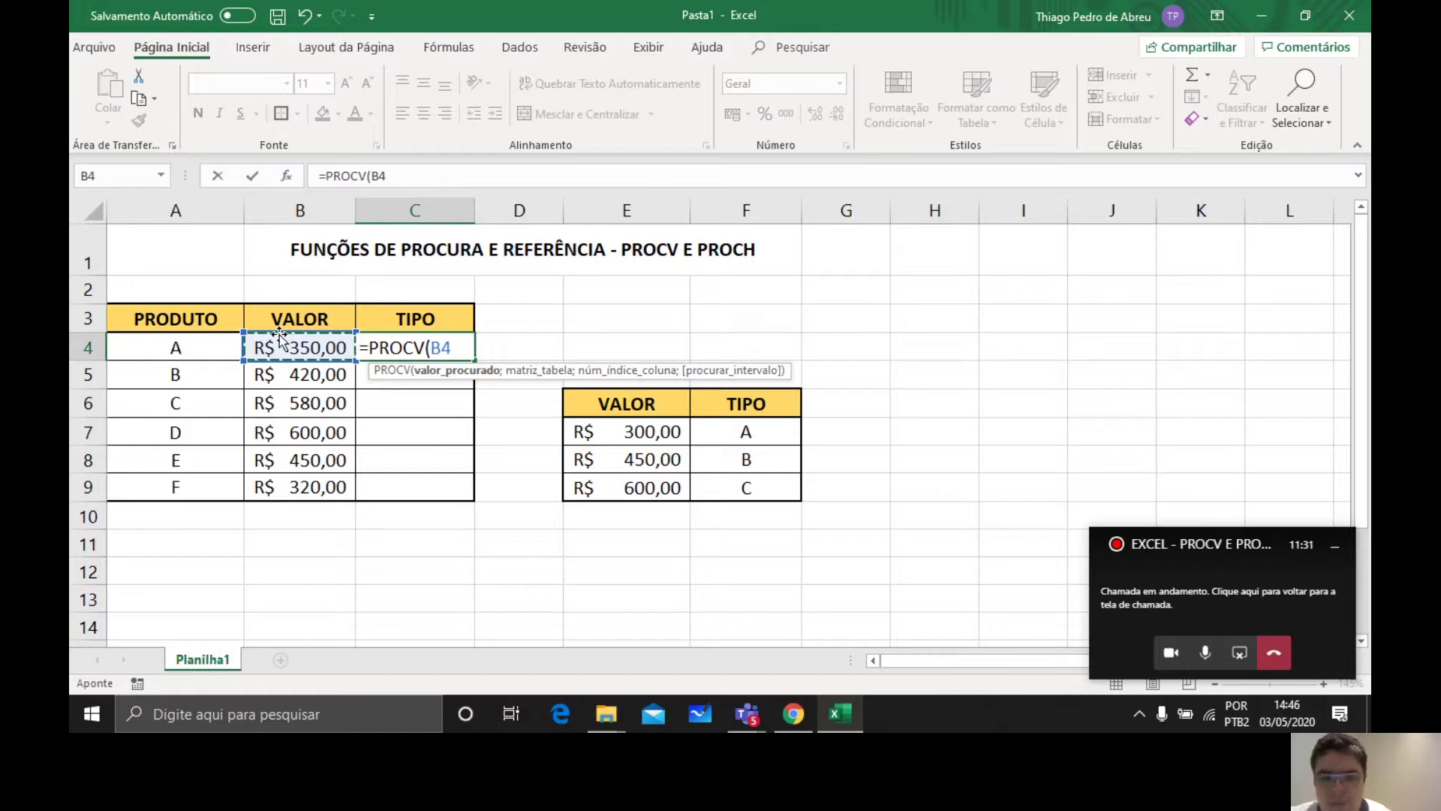
text(;)
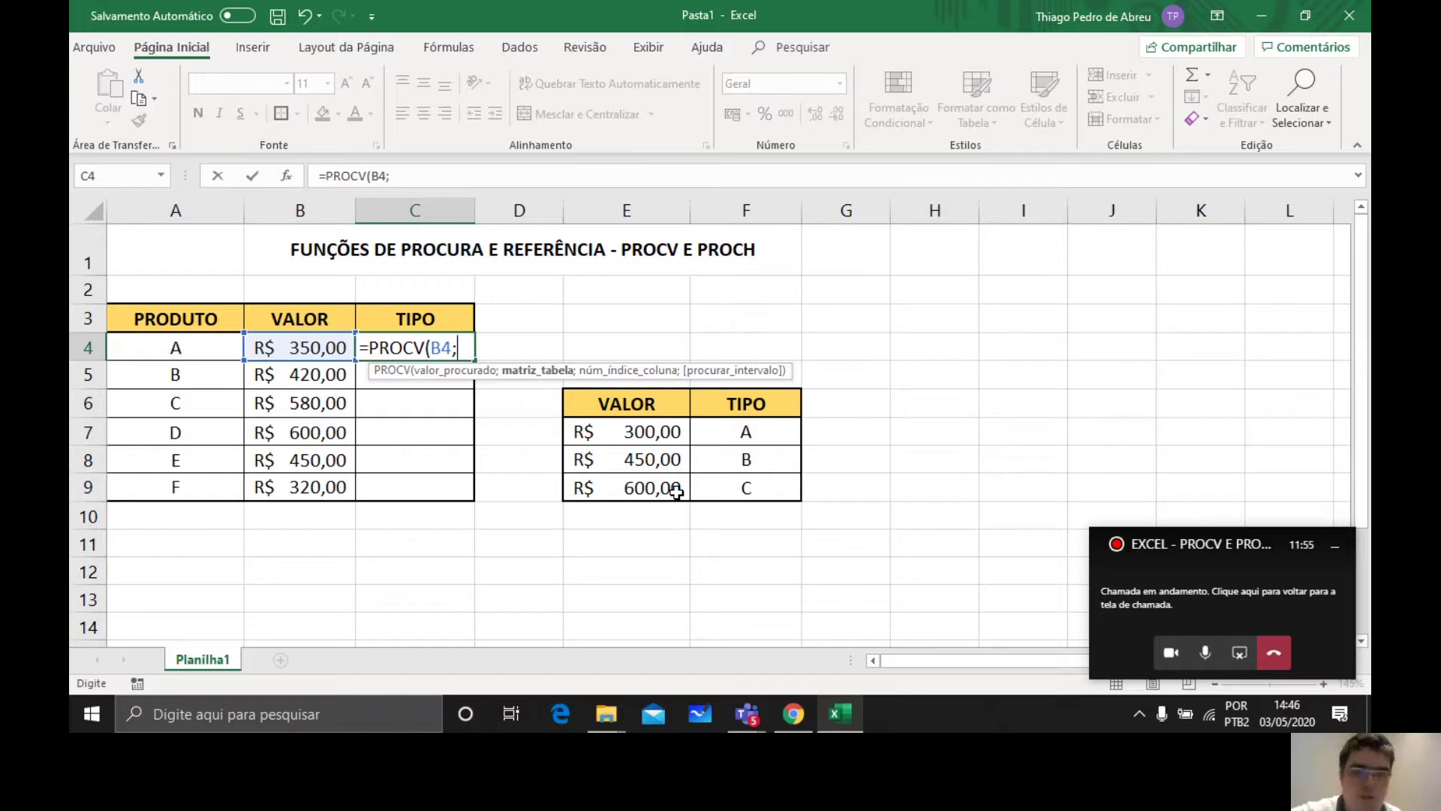
Step: Complete the C4 formula with the TIPO range and column index 2 as =PROCV(B4;TIPO;2), and enter it
text(TI)
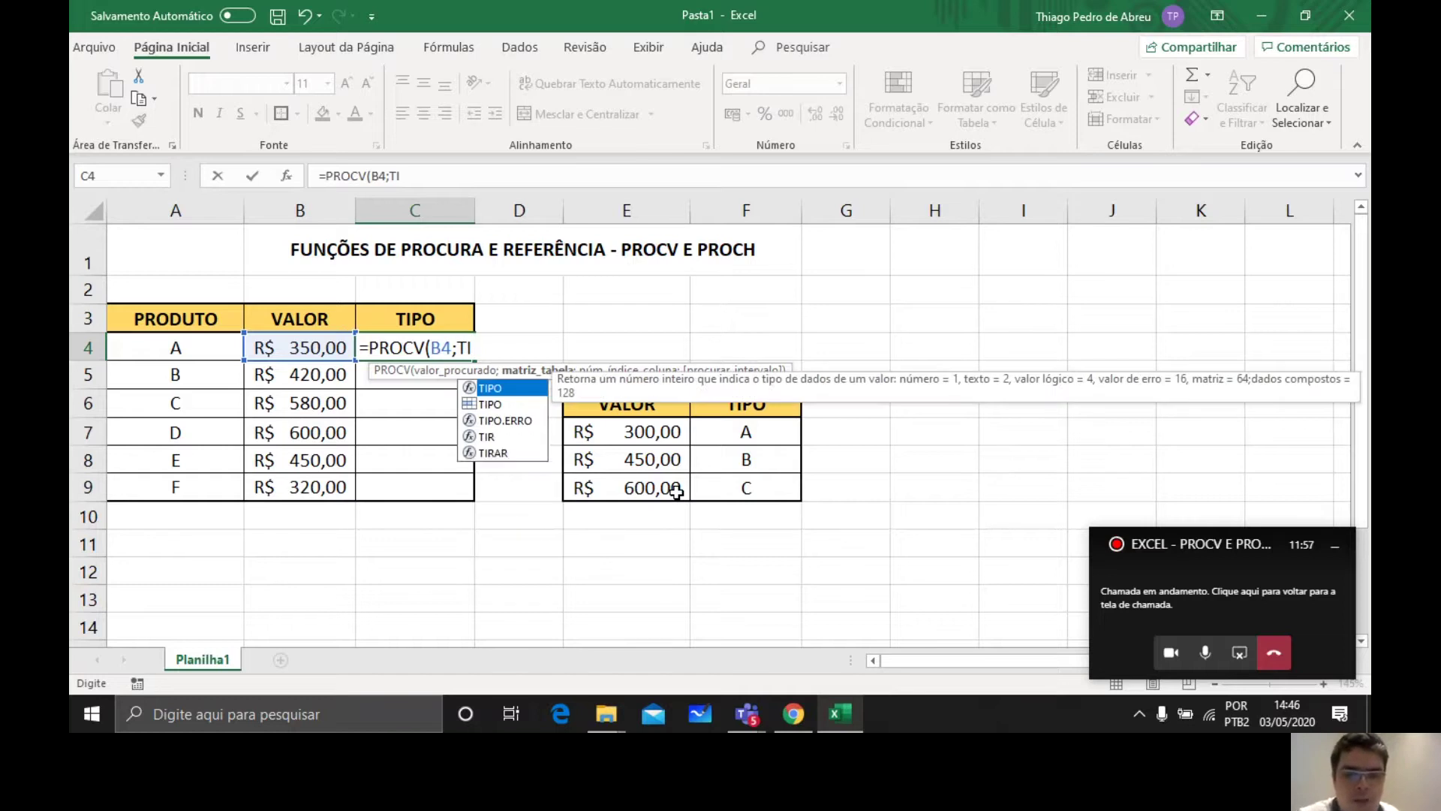
text(PO)
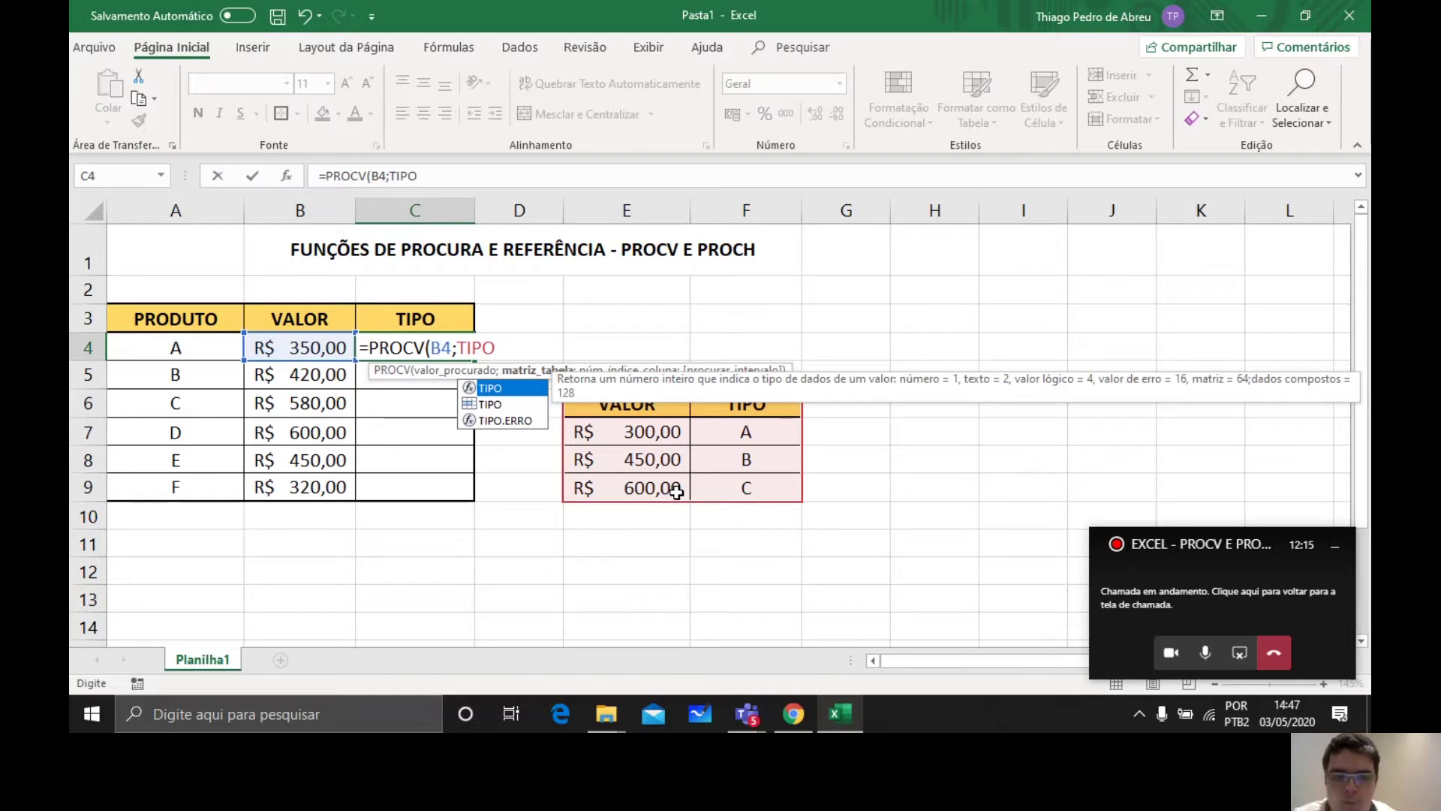
text(;)
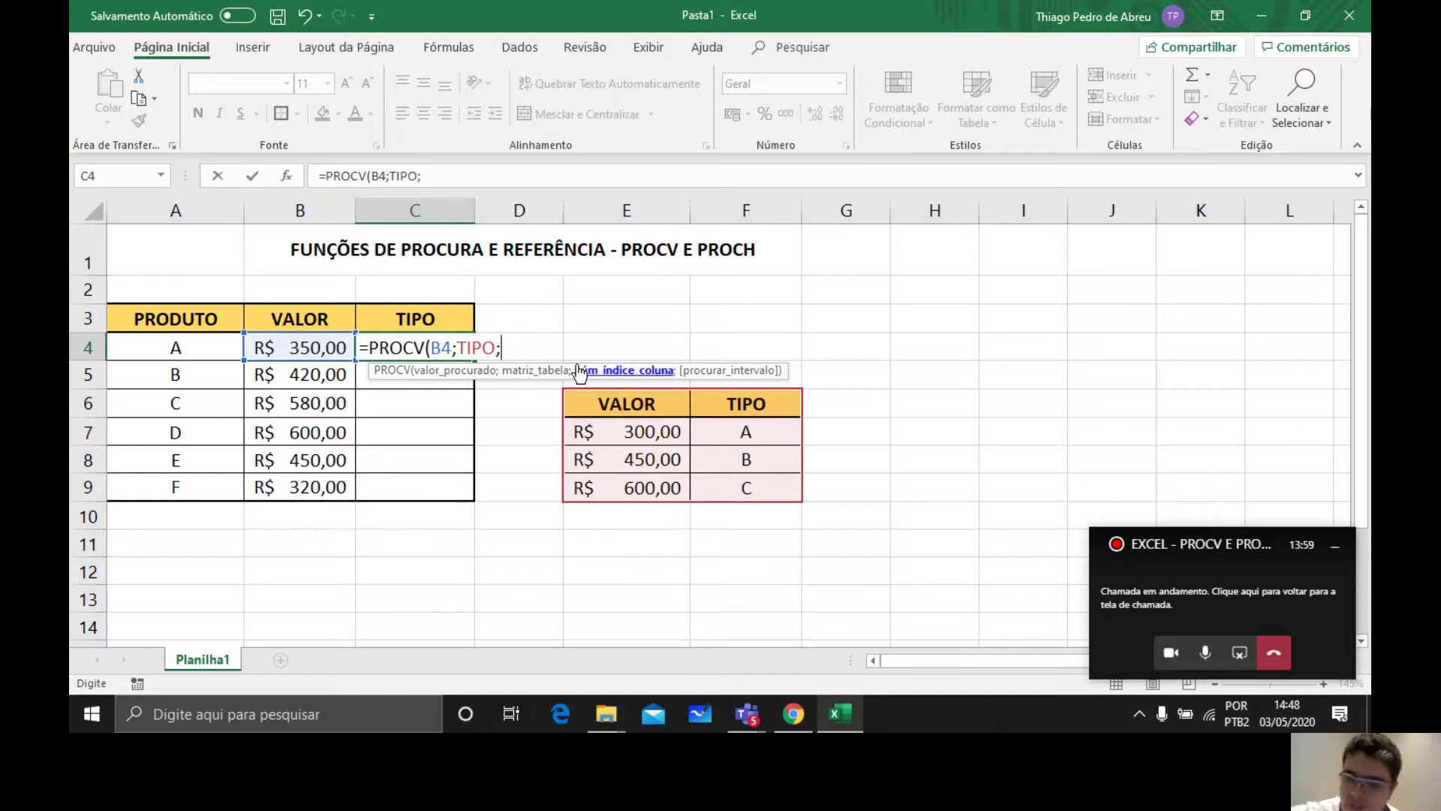
text(2)
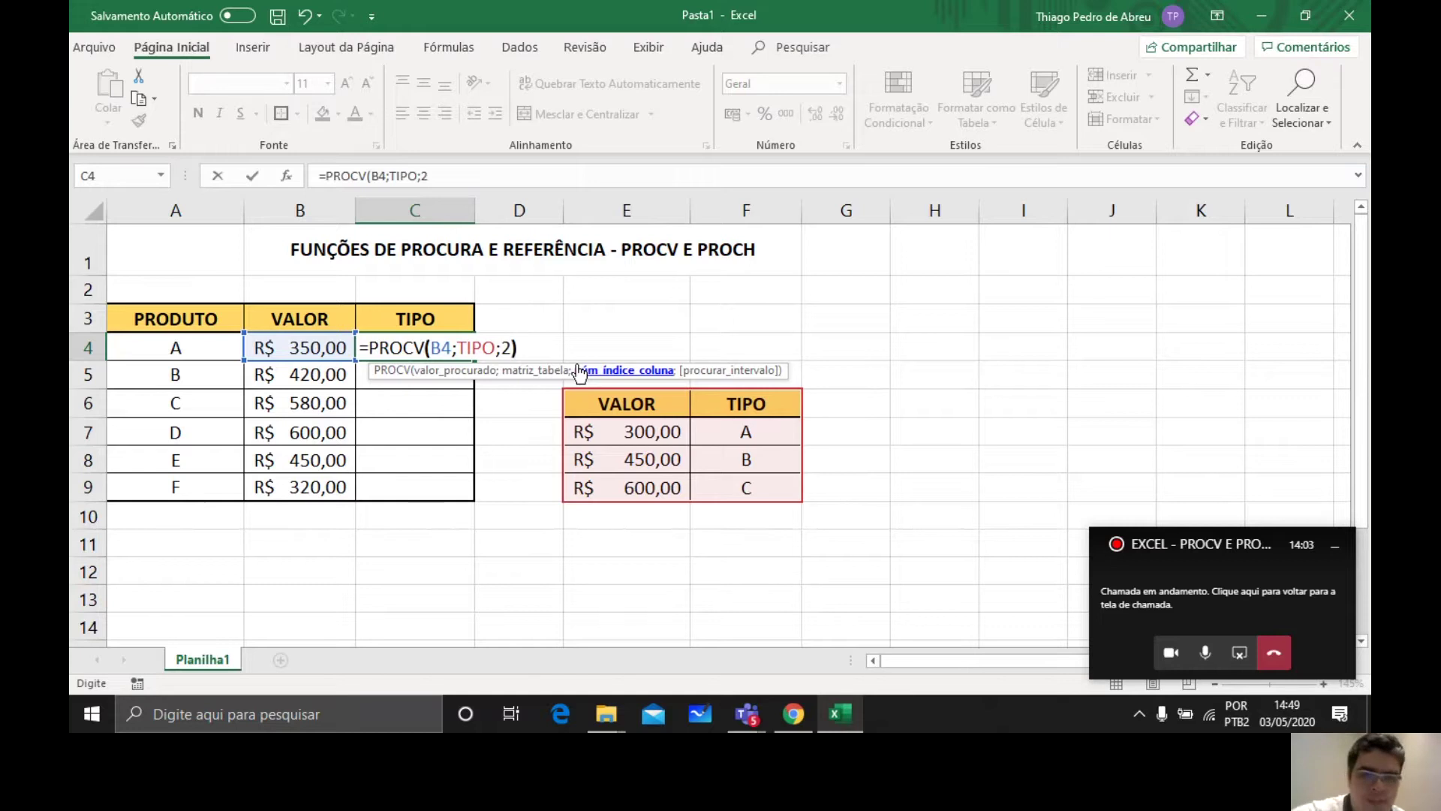
text())
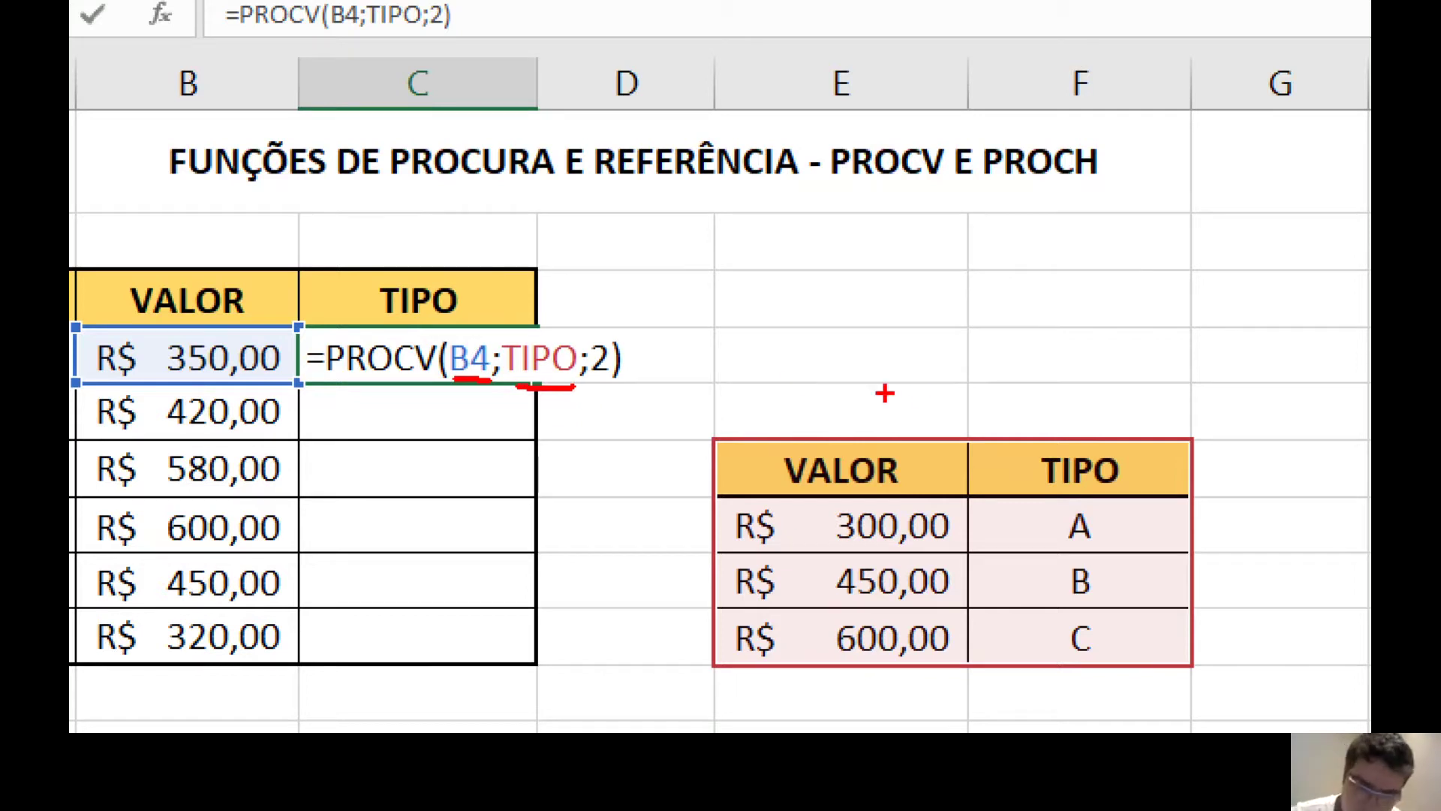
mouse_move(913, 394)
mouse_down()
mouse_move(799, 399)
mouse_move(660, 461)
mouse_move(679, 647)
mouse_move(848, 705)
mouse_move(1160, 679)
mouse_move(1272, 576)
mouse_move(1164, 377)
mouse_move(874, 356)
mouse_move(801, 396)
mouse_up()
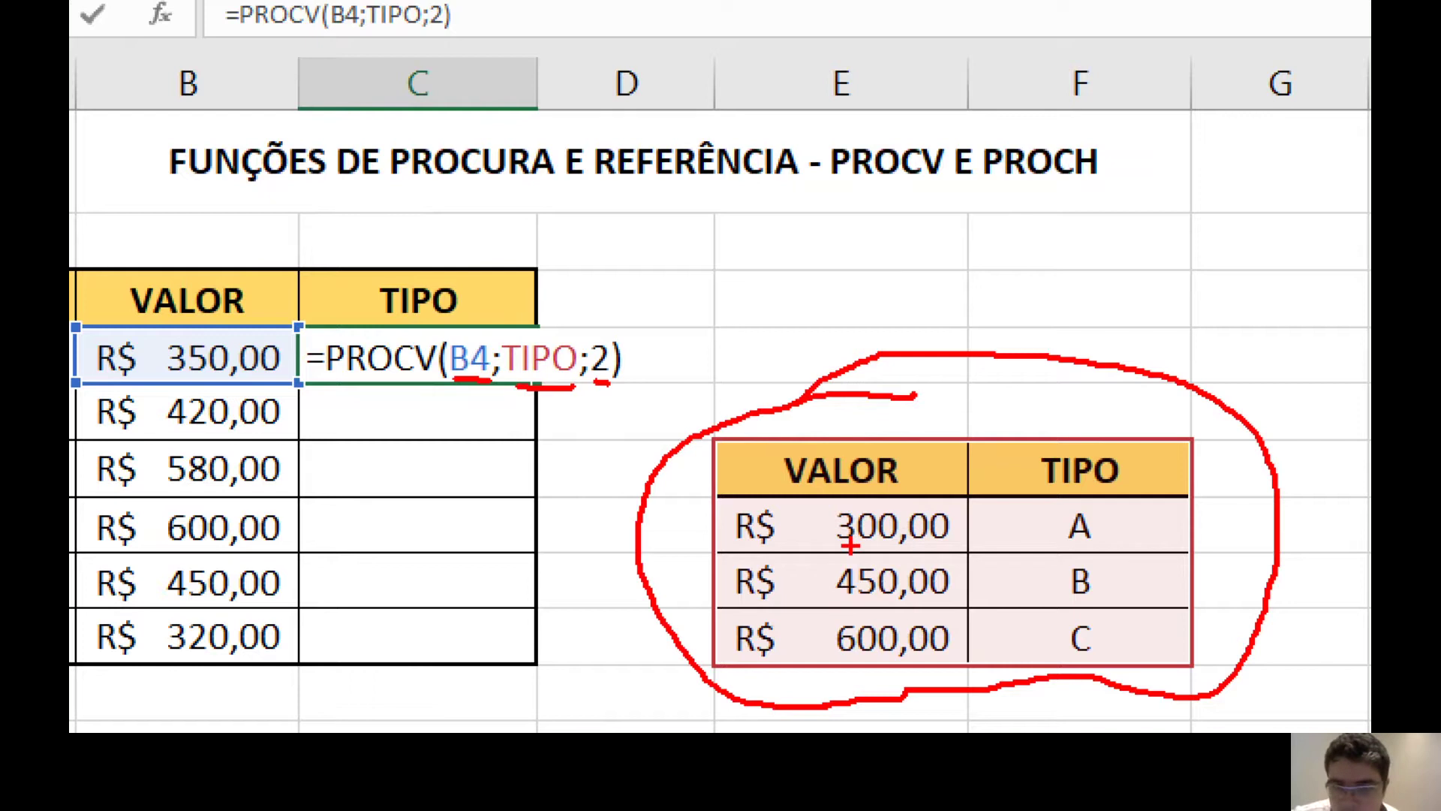
drag(856, 547, 930, 547)
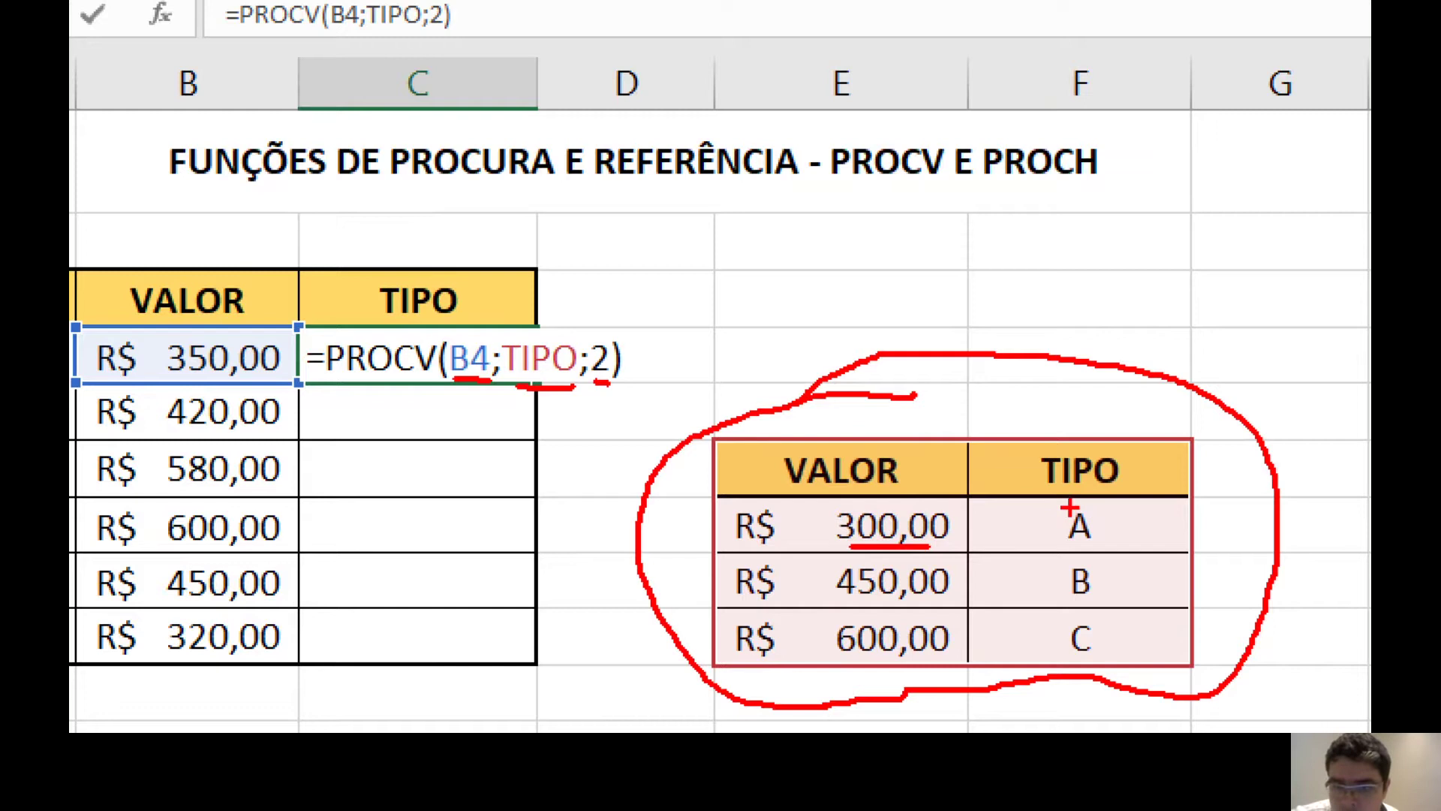
mouse_move(1069, 510)
mouse_down()
mouse_move(1058, 539)
mouse_move(1072, 509)
mouse_up()
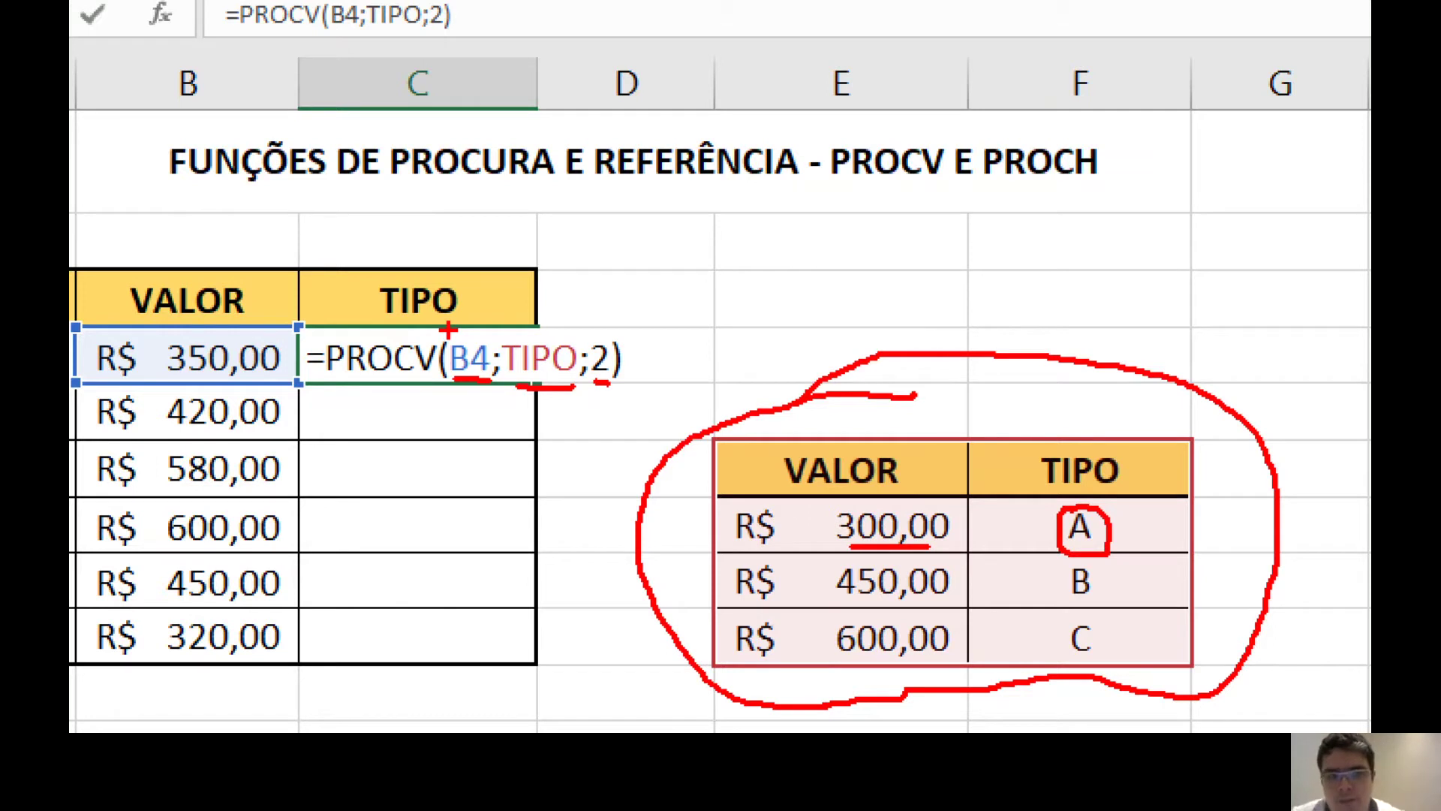
key(Escape)
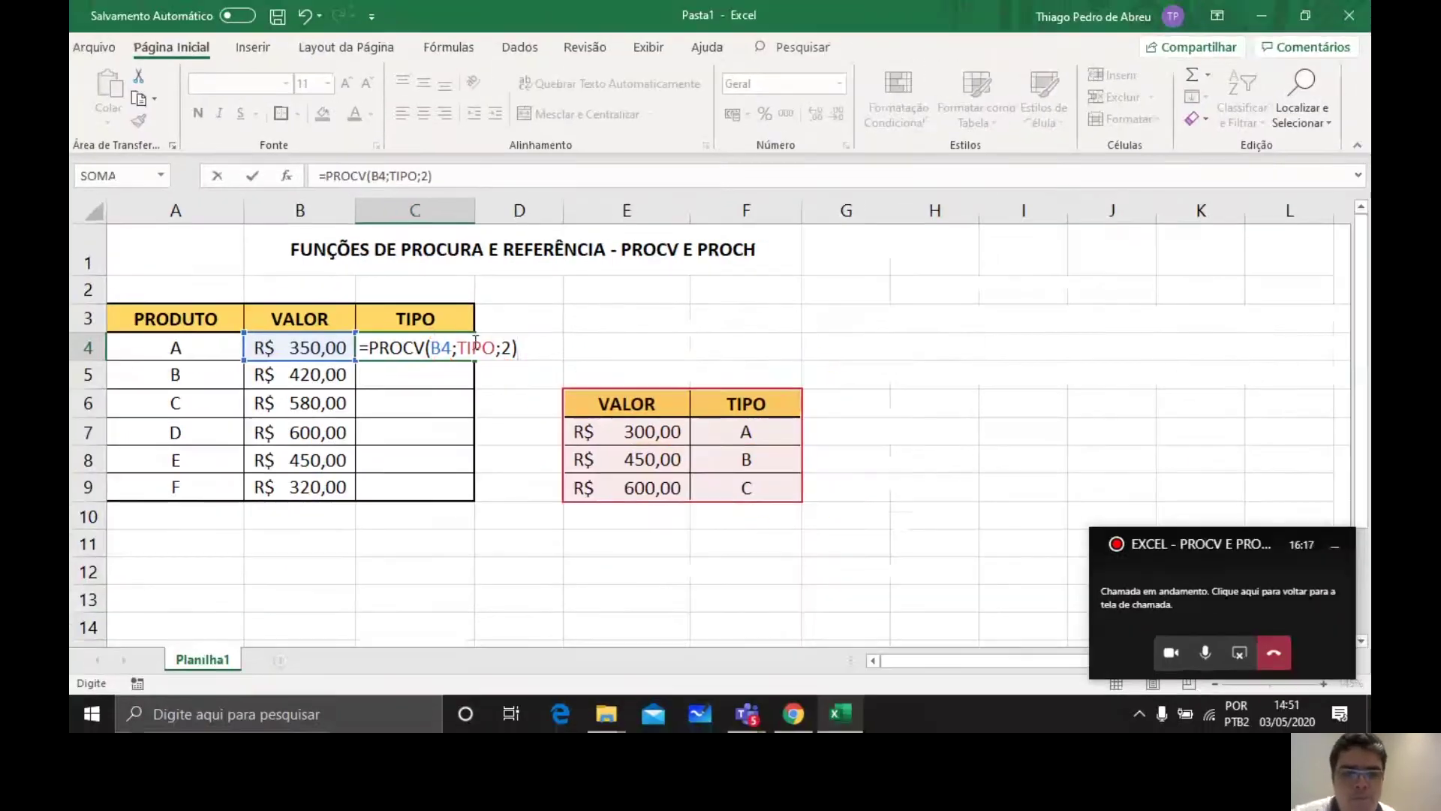
key(Return)
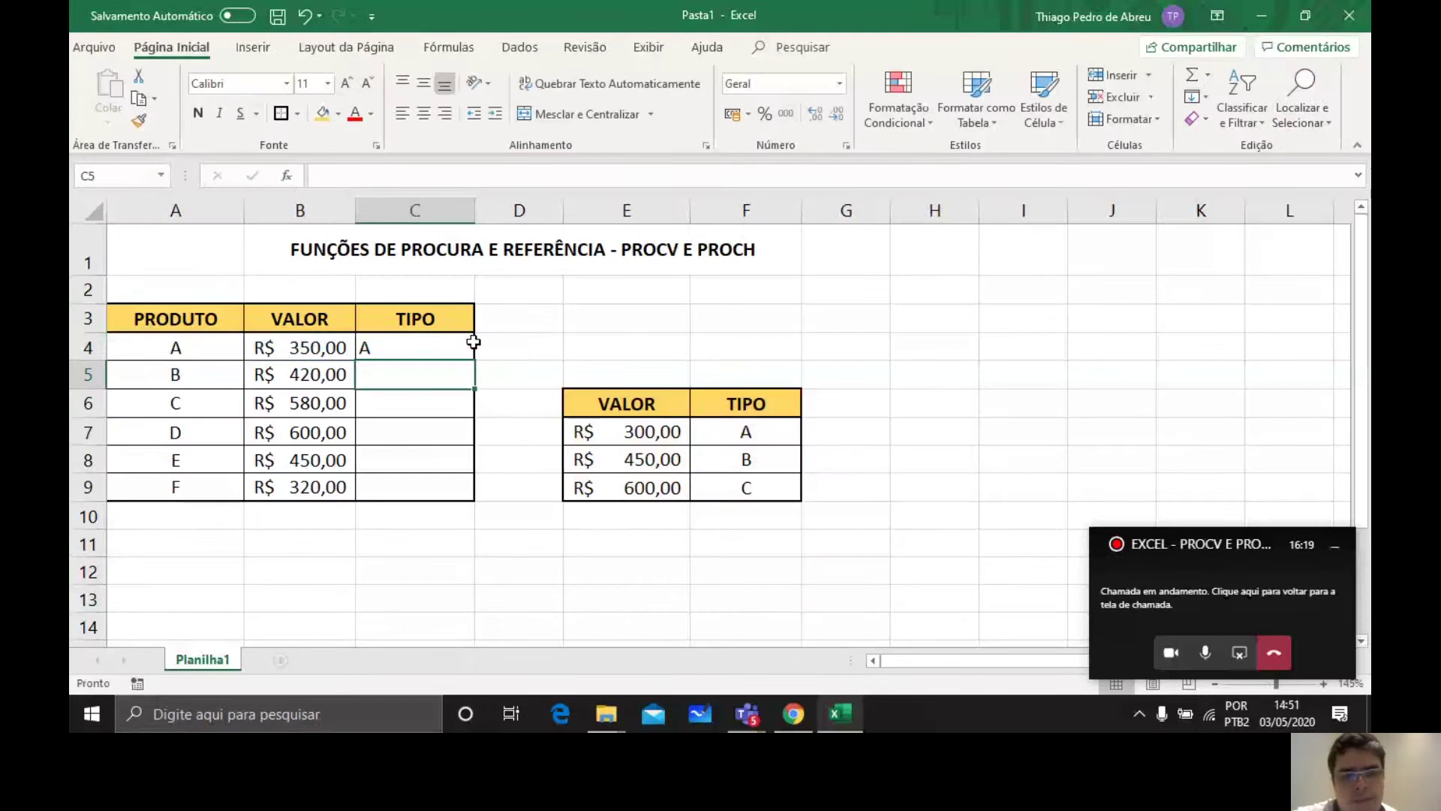
Step: Fill the PROCV formula from C4 down through C9 and check the returned types against the product values
click(423, 349)
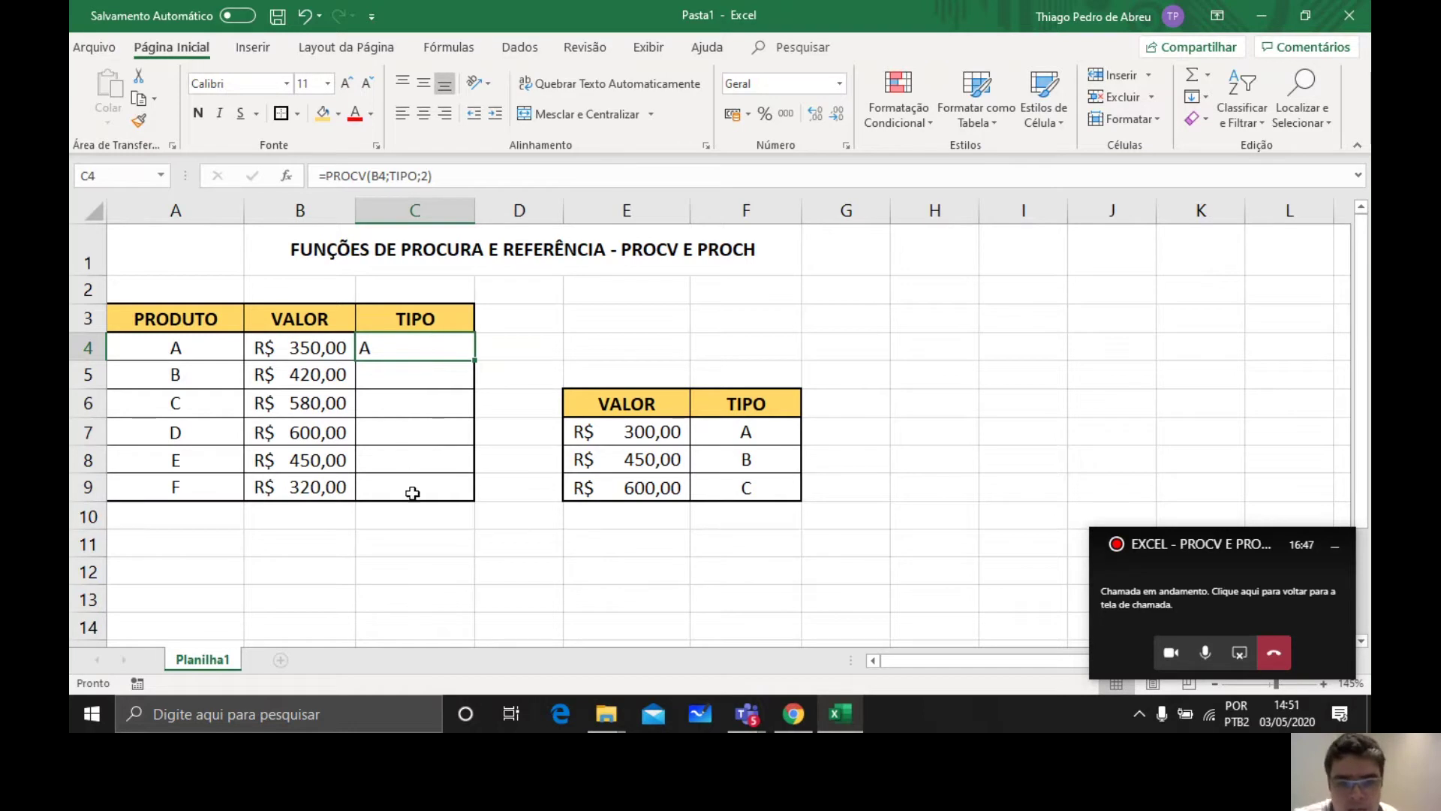
drag(477, 361, 472, 496)
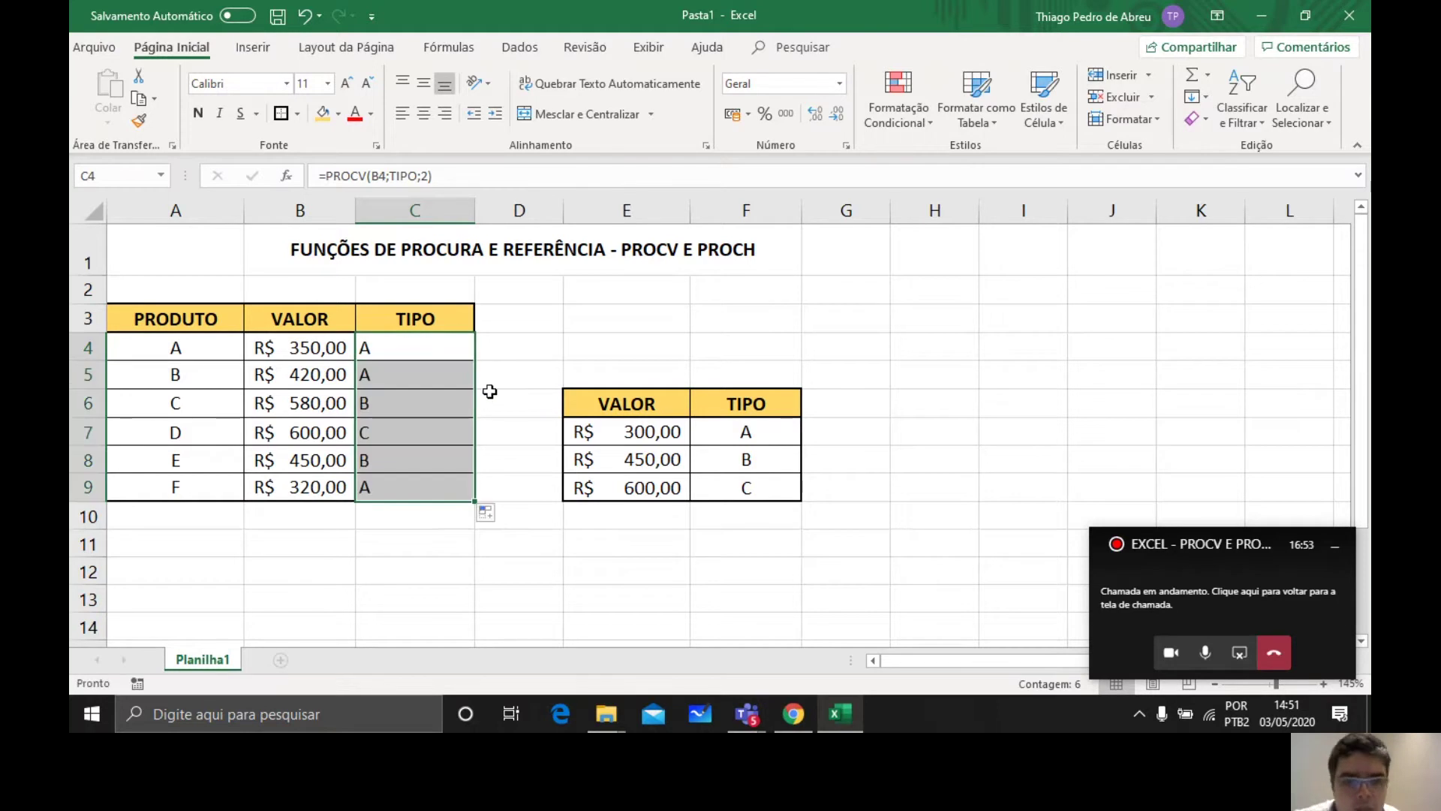
click(270, 375)
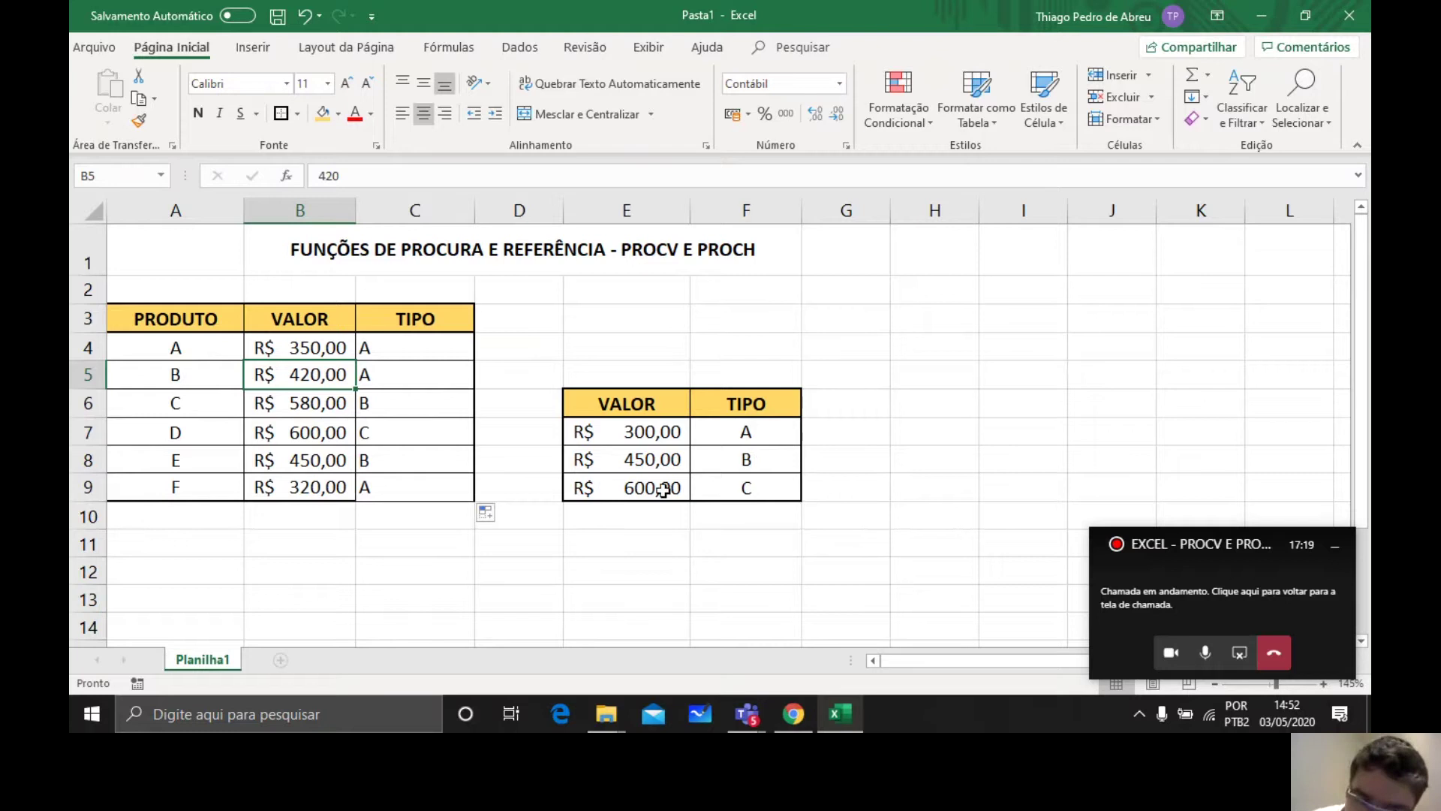
click(389, 422)
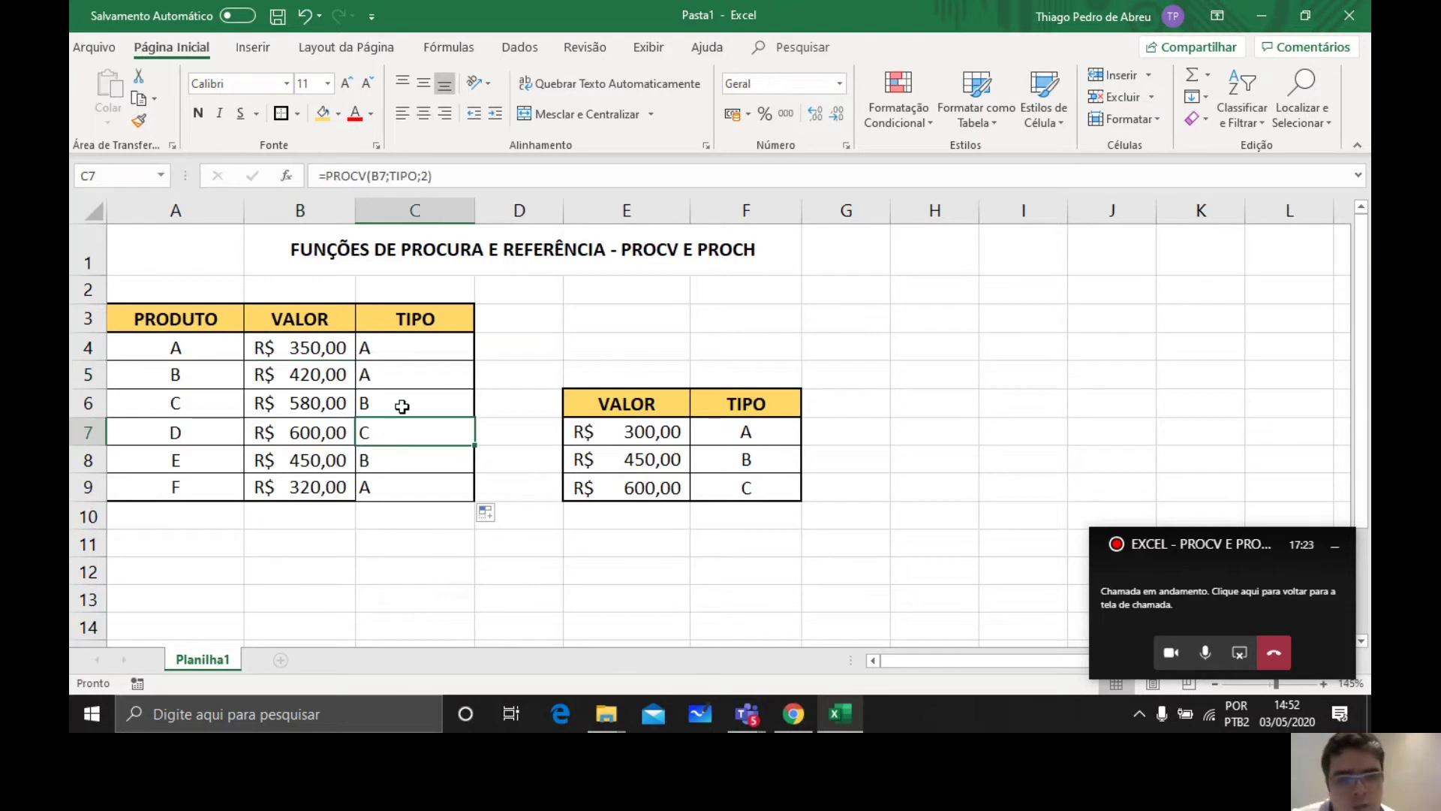
click(404, 406)
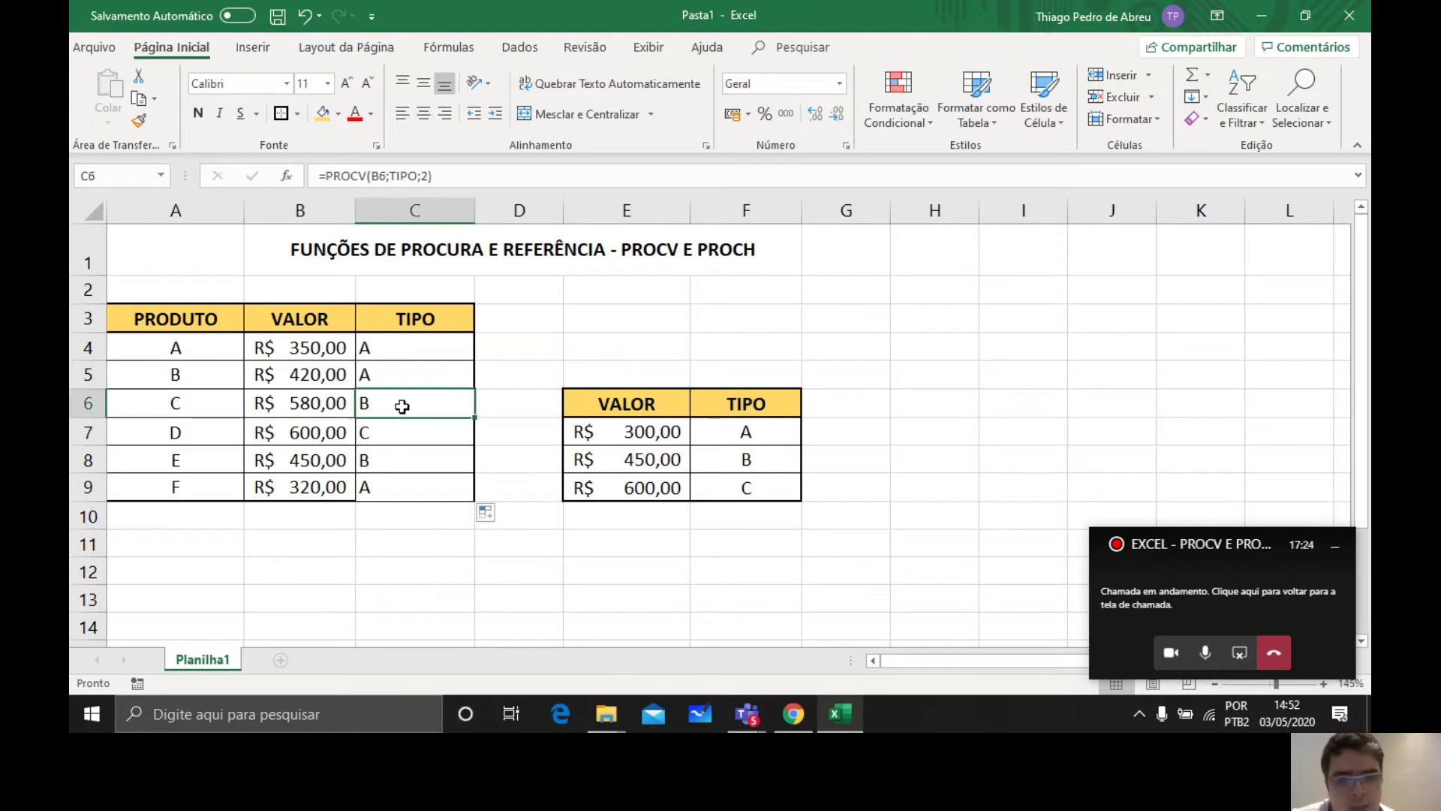
click(405, 461)
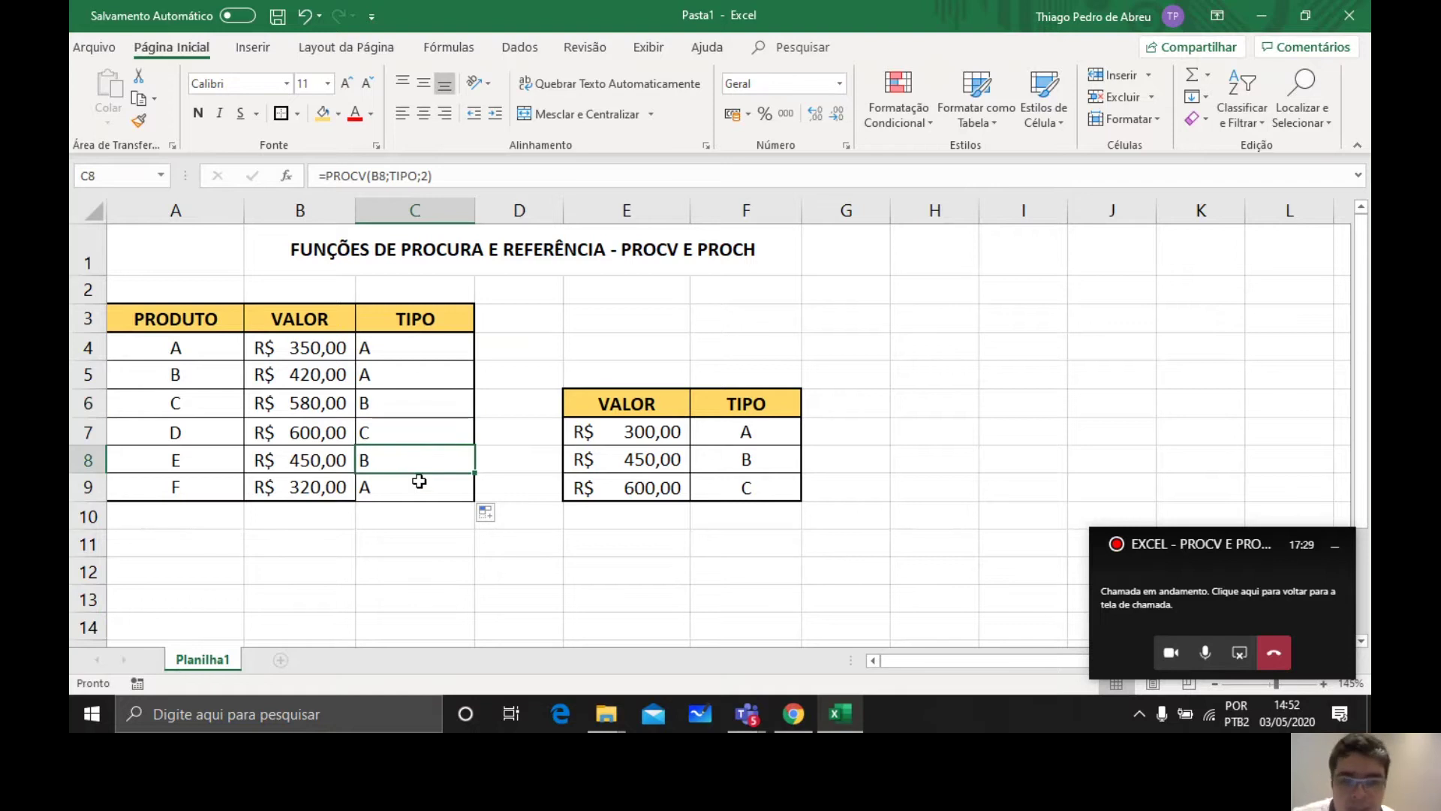
click(287, 489)
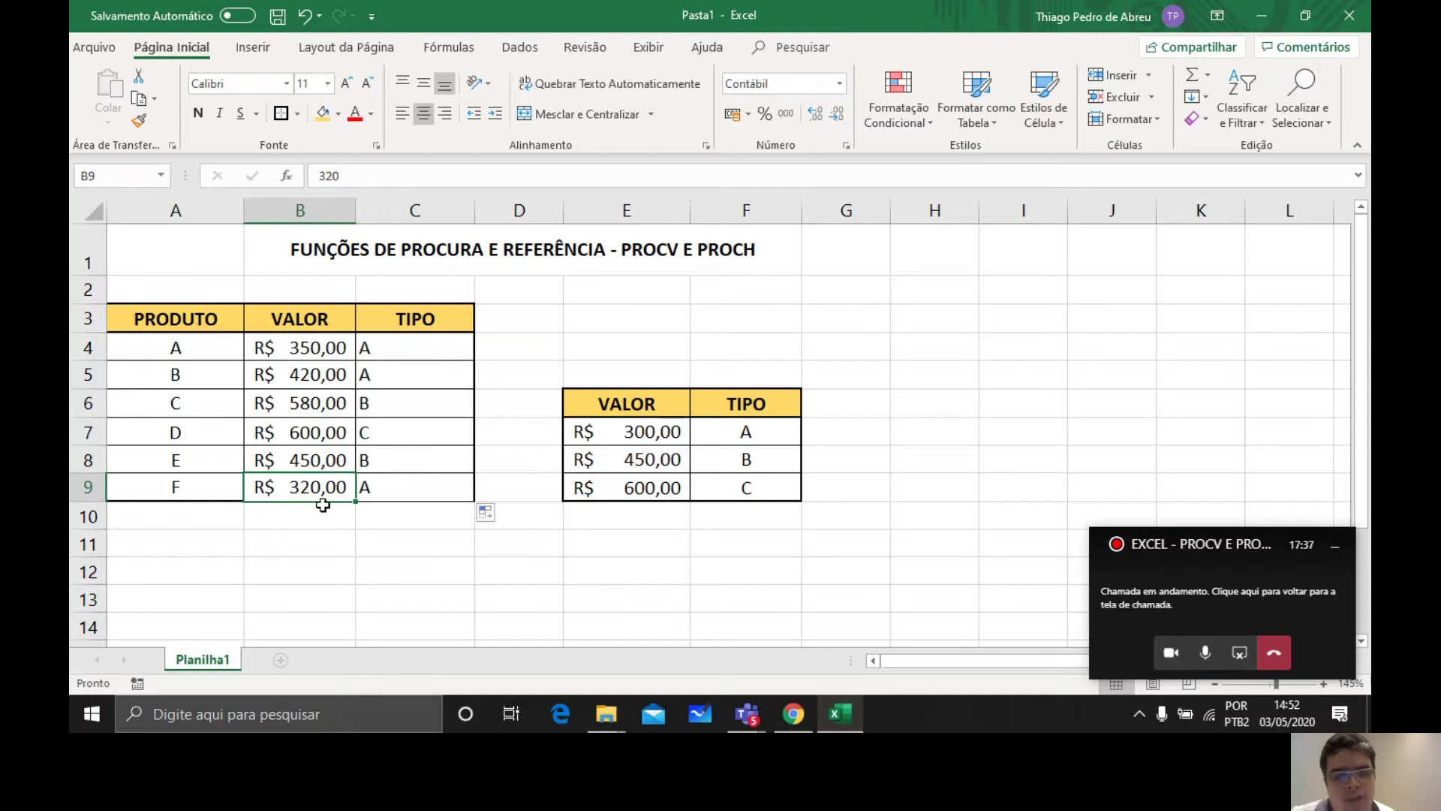
Step: Set product F's value in B9 to 620 and check the type returned in C9
text(620)
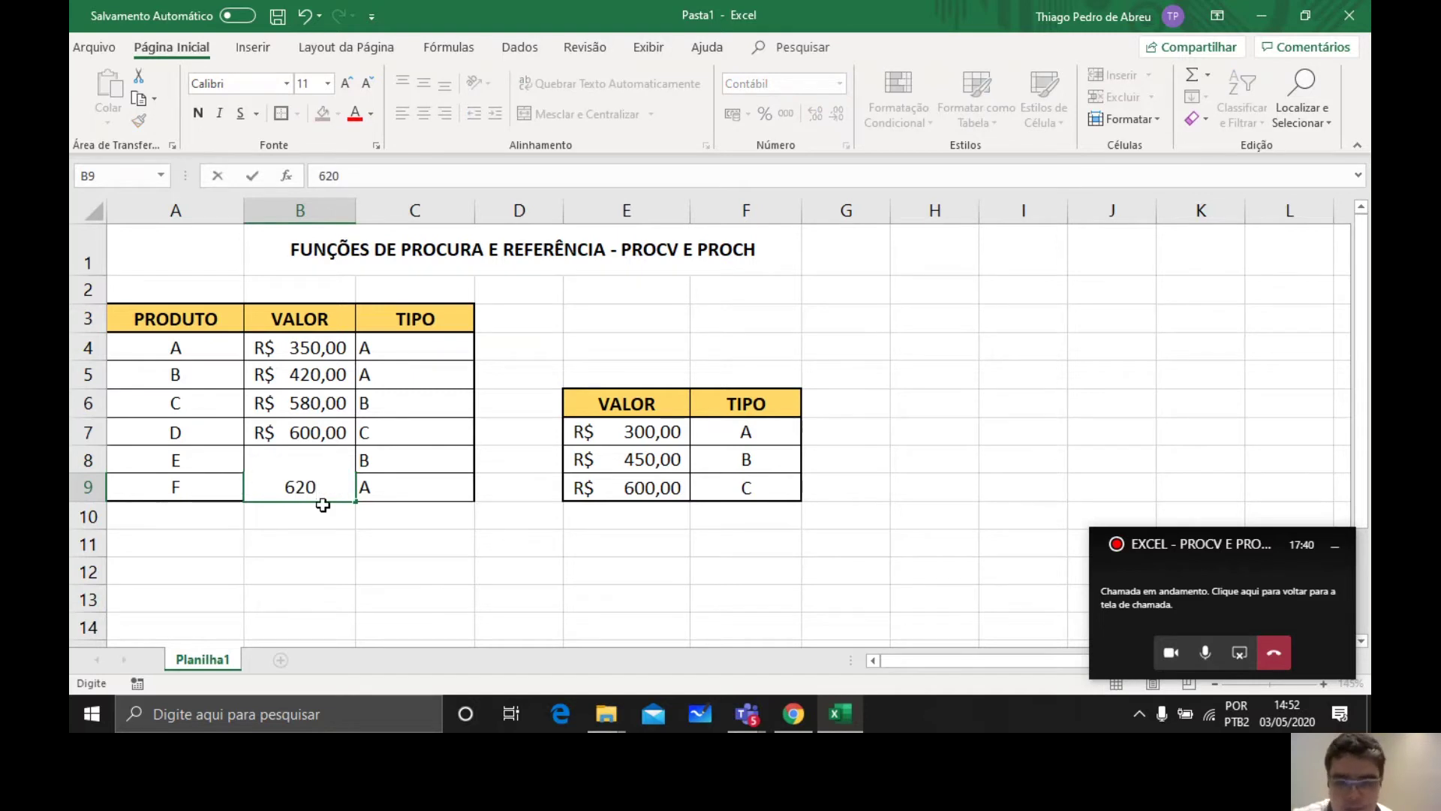
key(Return)
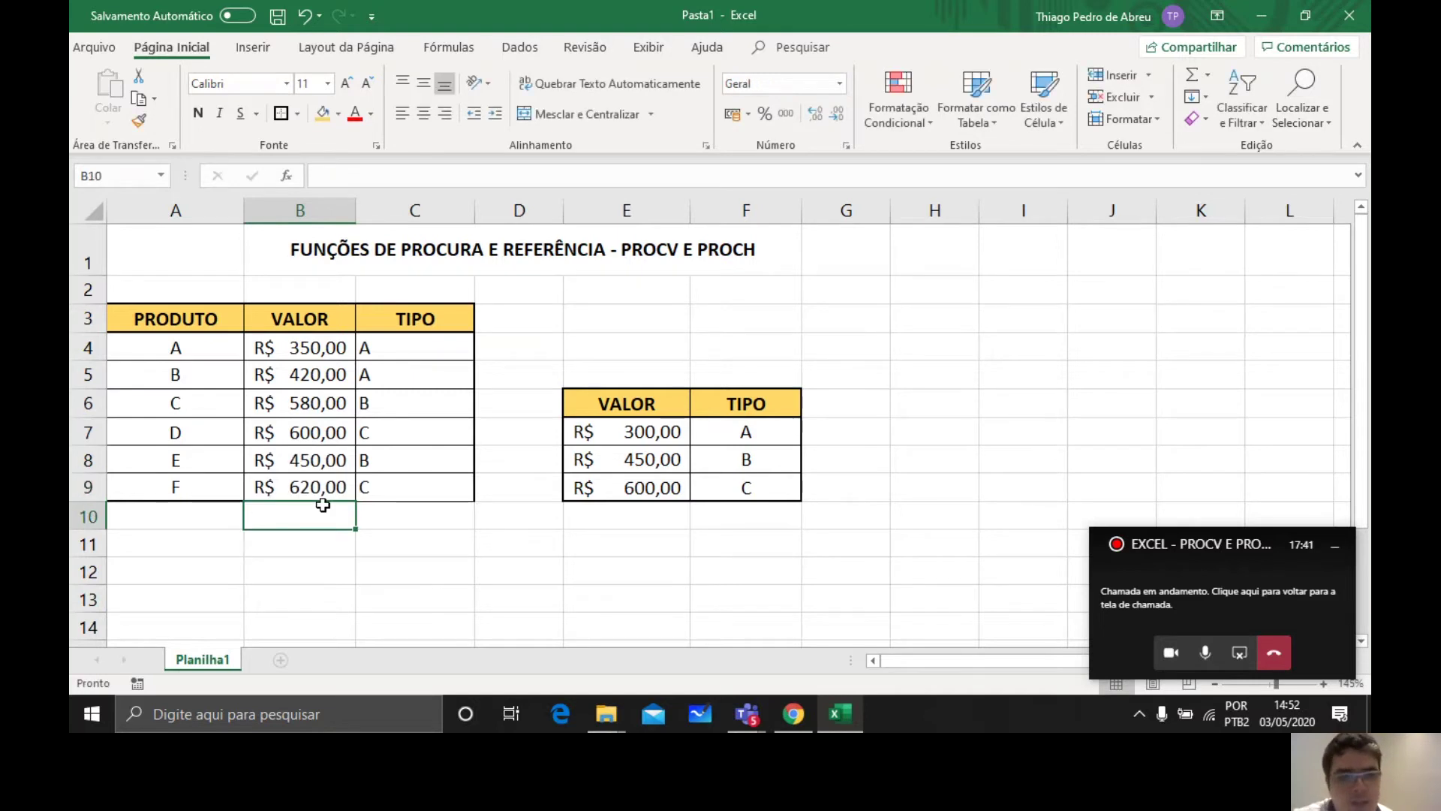
click(406, 492)
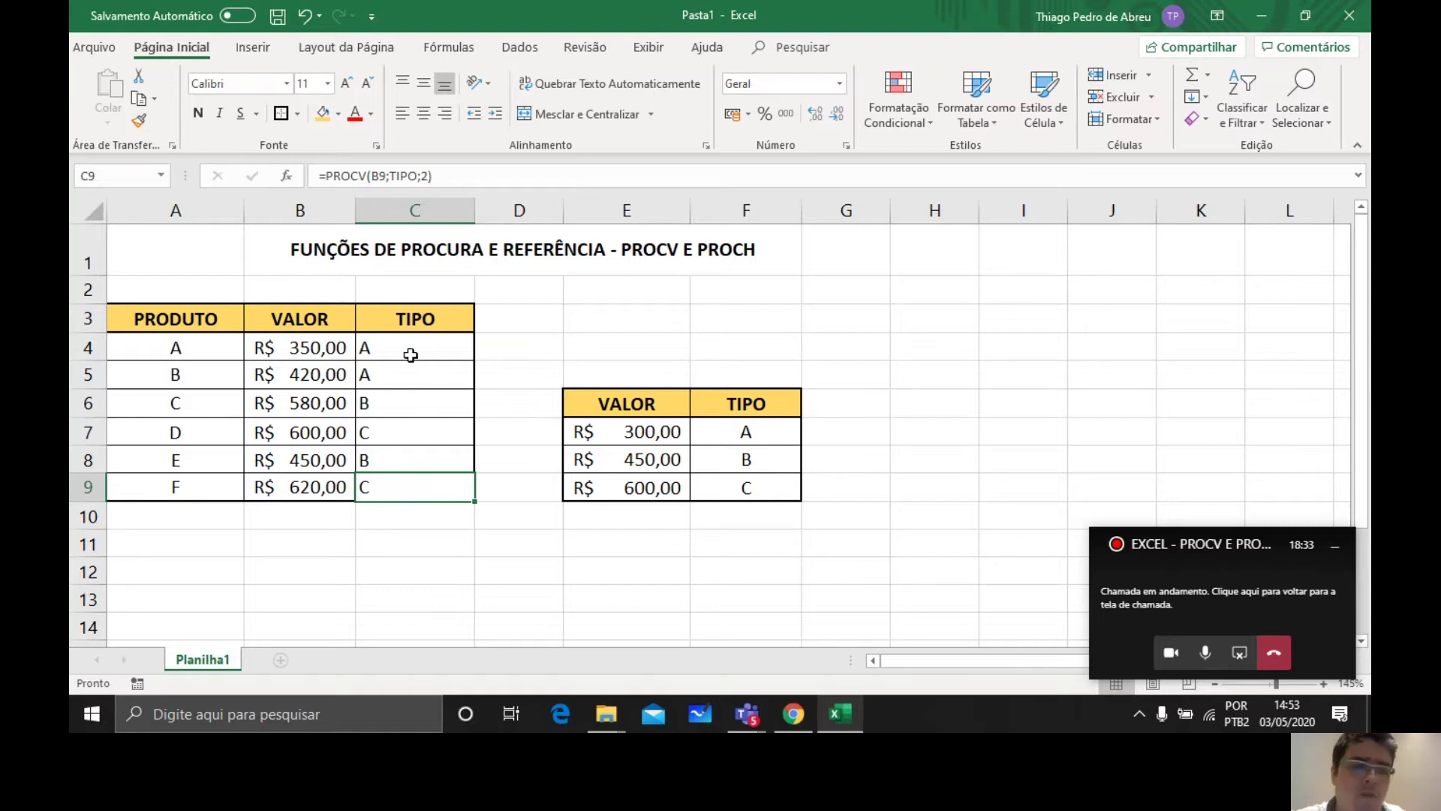
Step: Inspect the PROCV formula in C4 and mark the downward search direction beside the VALOR/TIPO table with an arrow
double_click(410, 355)
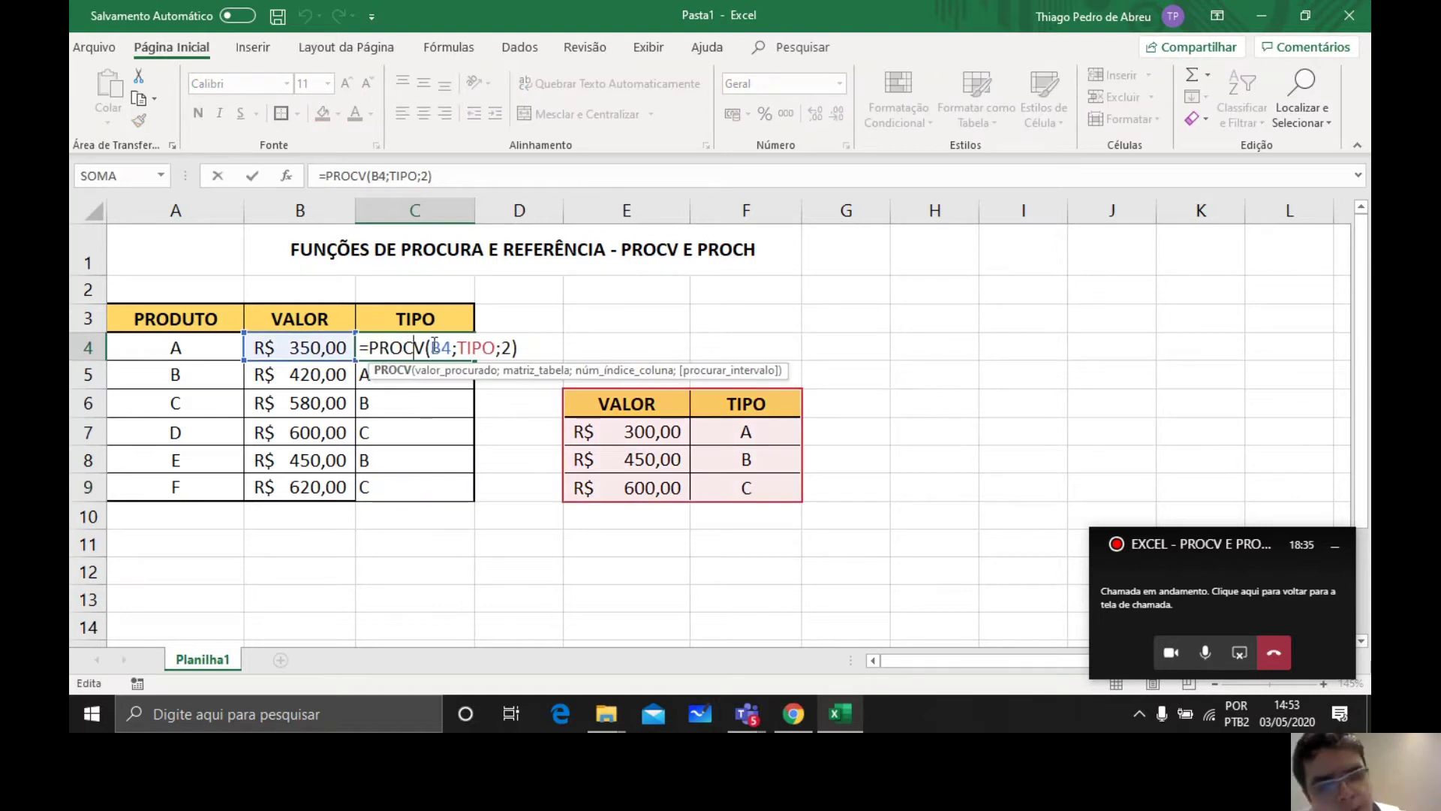
click(426, 348)
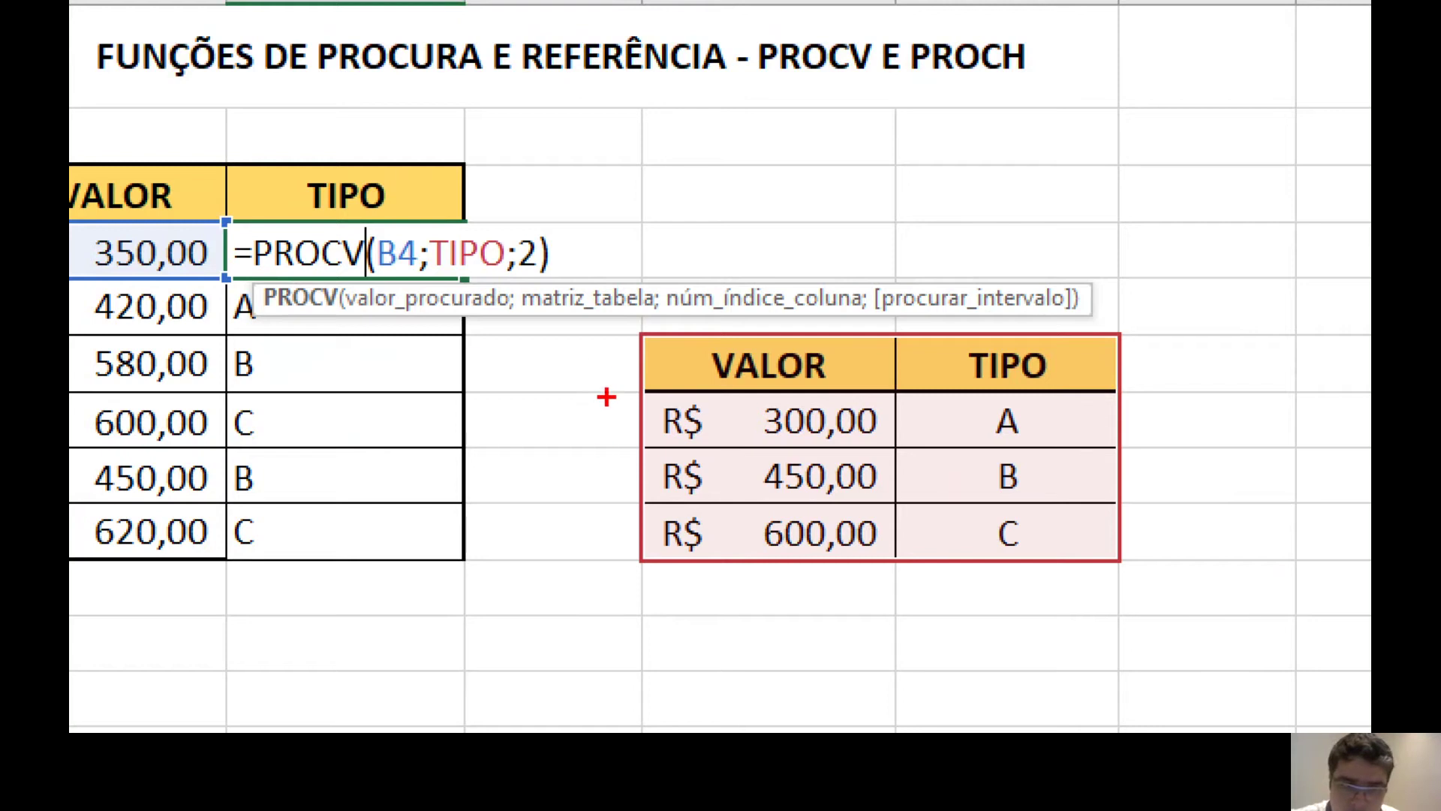
mouse_move(620, 350)
mouse_down()
mouse_move(612, 537)
mouse_move(632, 507)
mouse_up()
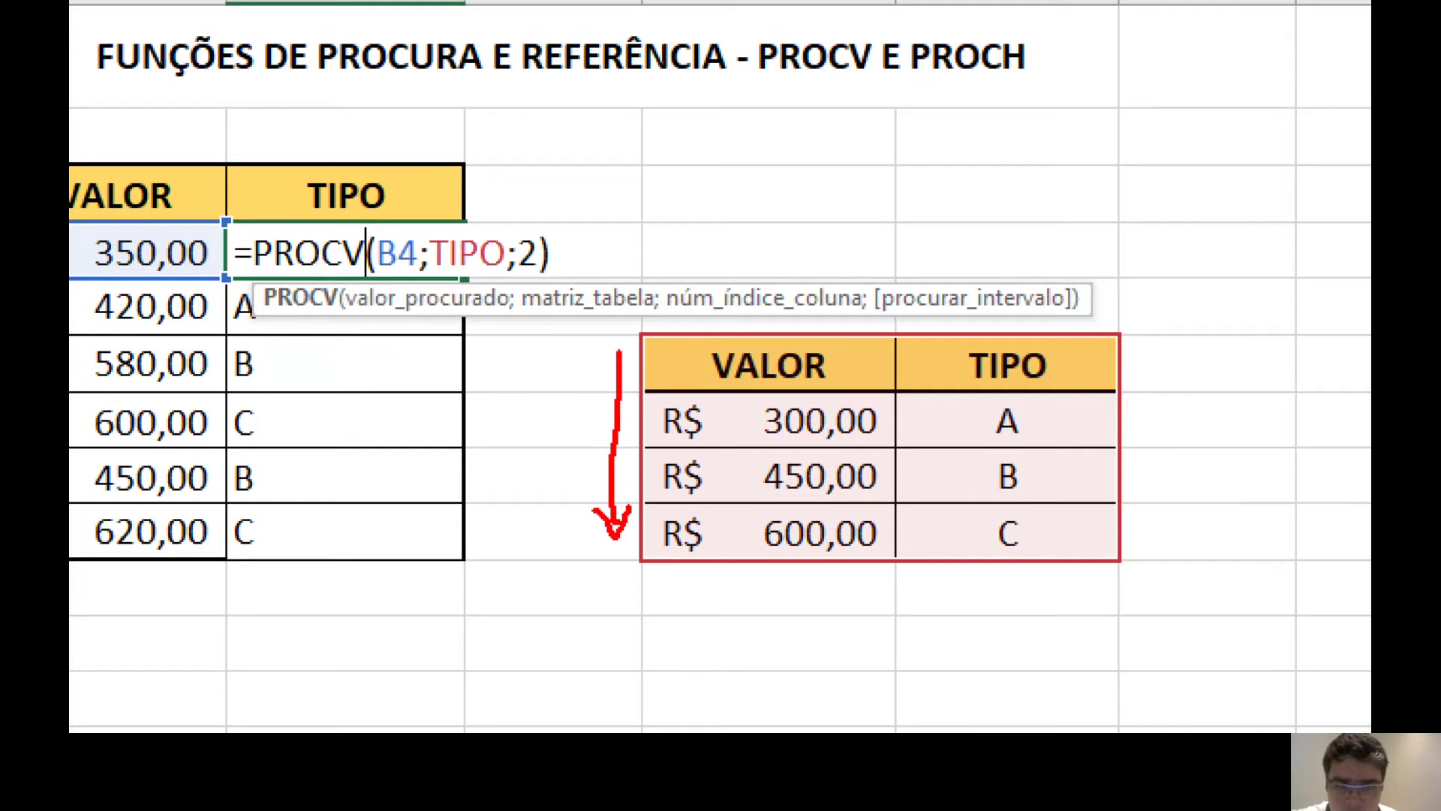
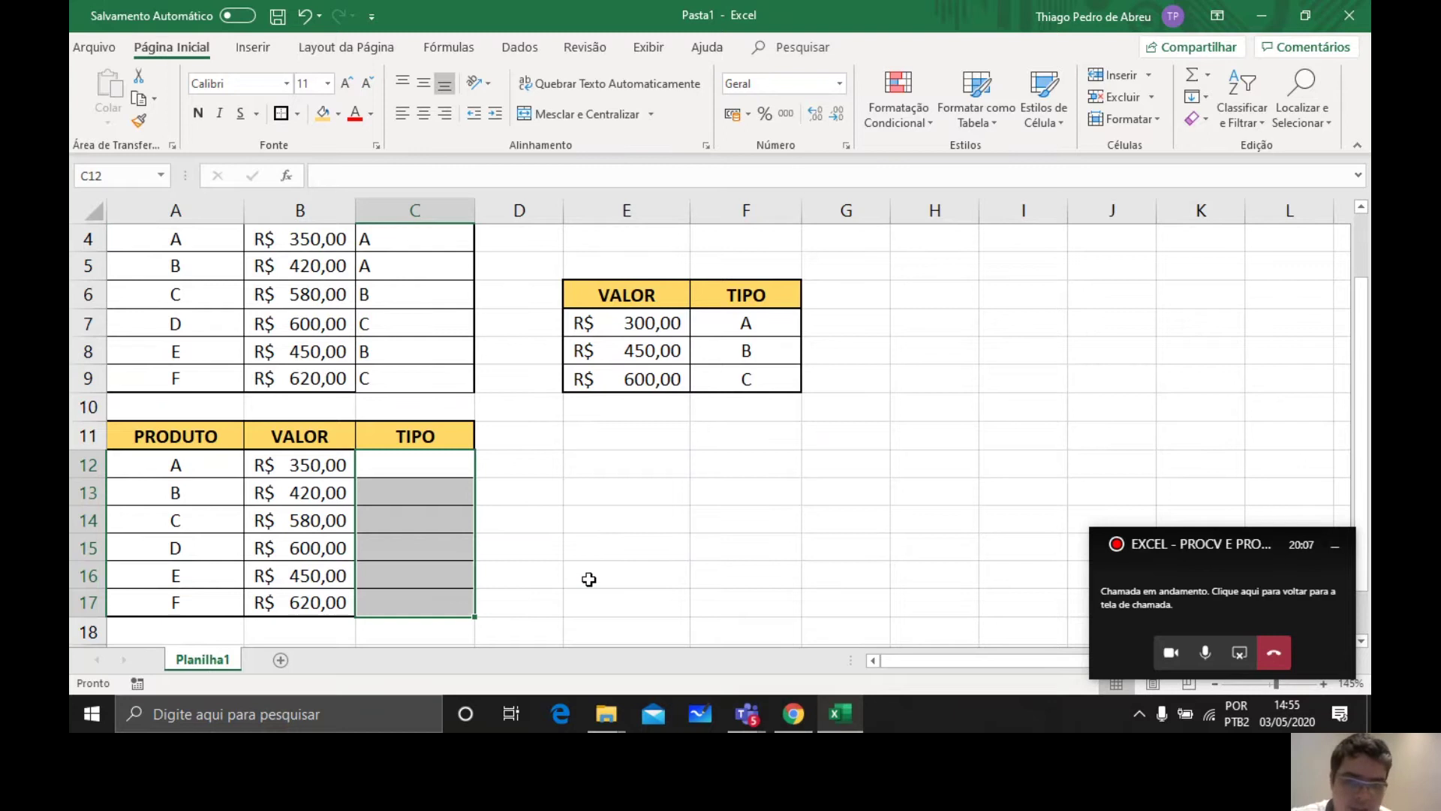
Step: Start a horizontal lookup table with the row labels VALOR in E16 and TIPO in E17
click(589, 579)
text(vaqlor)
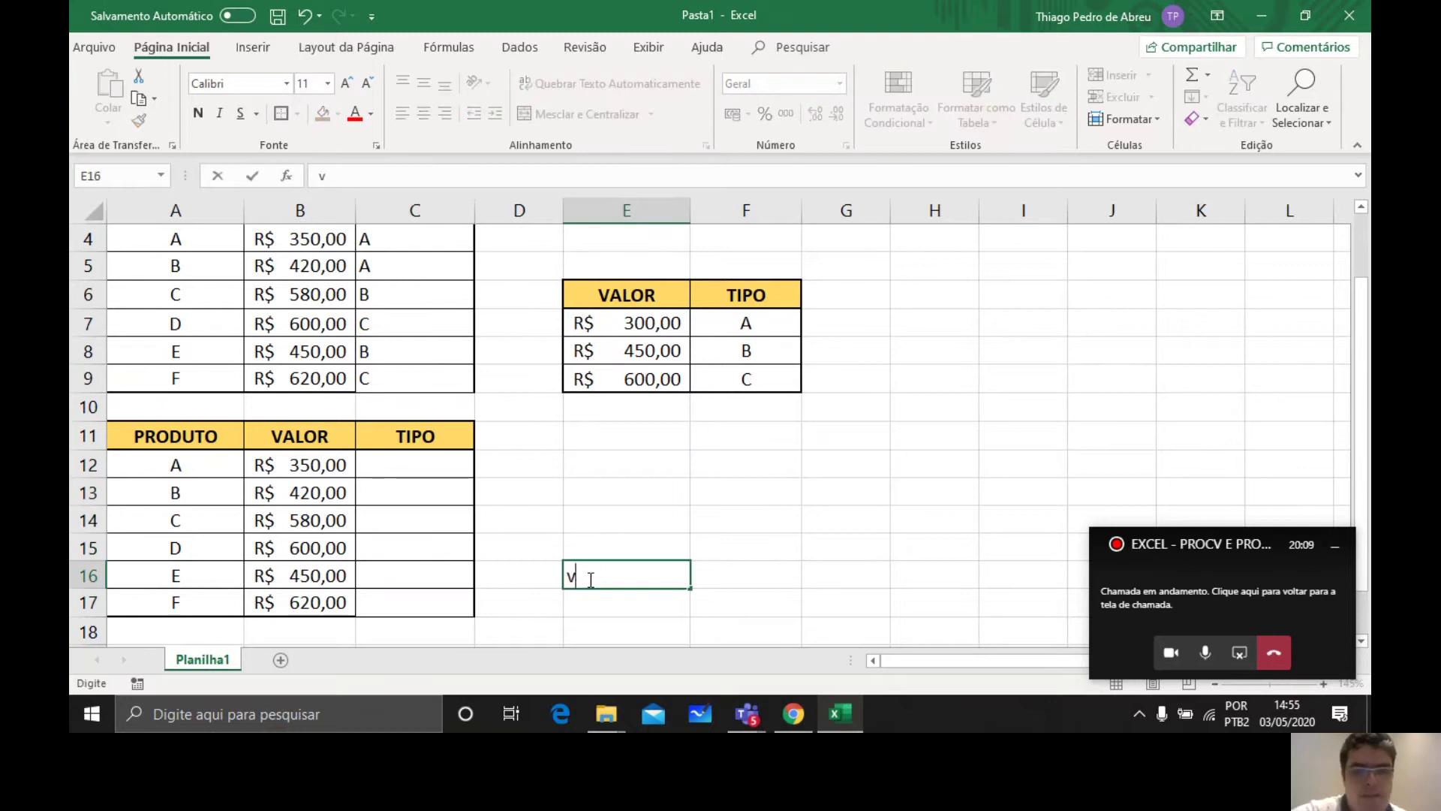
key(BackSpace)
key(BackSpace)
key(BackSpace)
key(BackSpace)
key(BackSpace)
key(BackSpace)
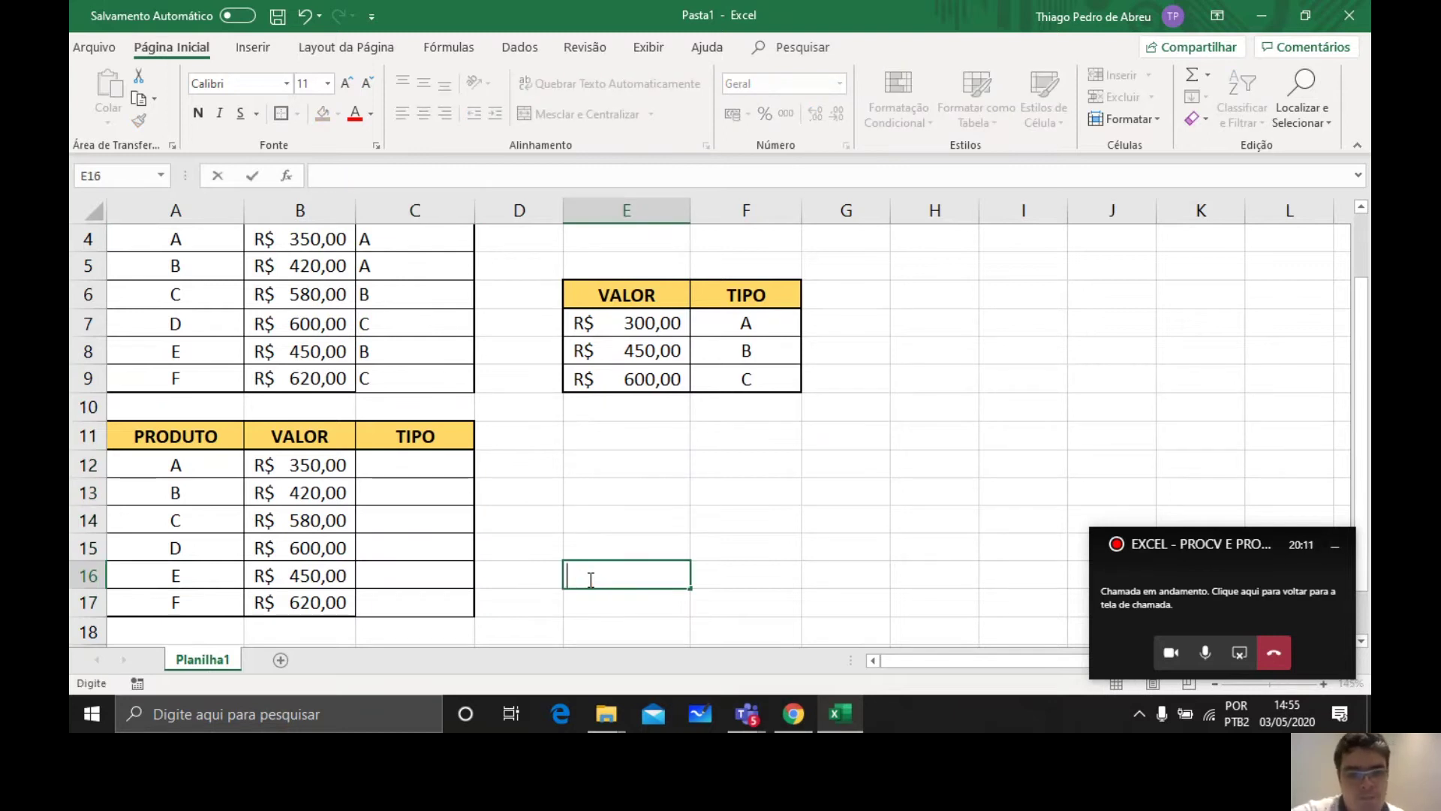
text(VALOR)
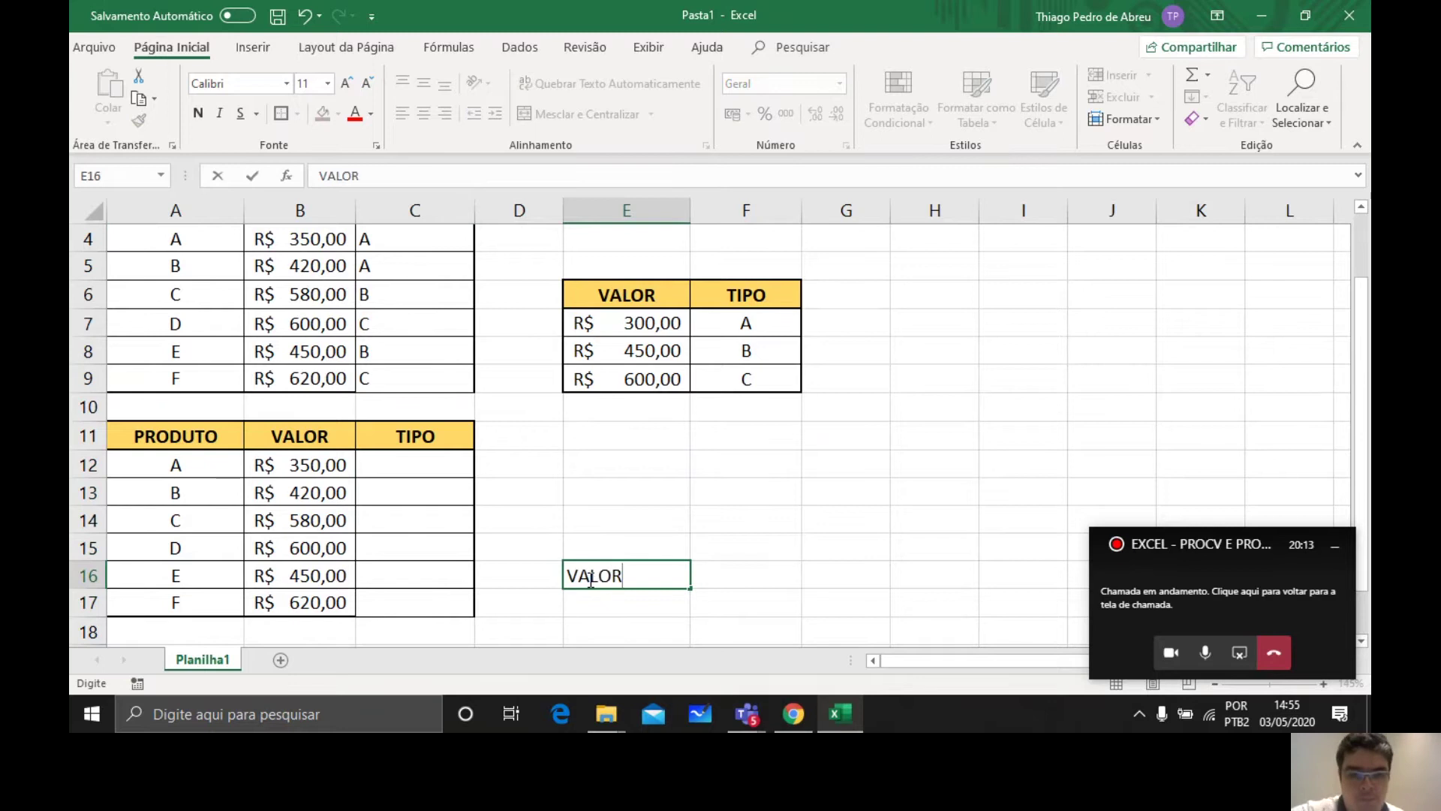
key(Return)
text(TIPO)
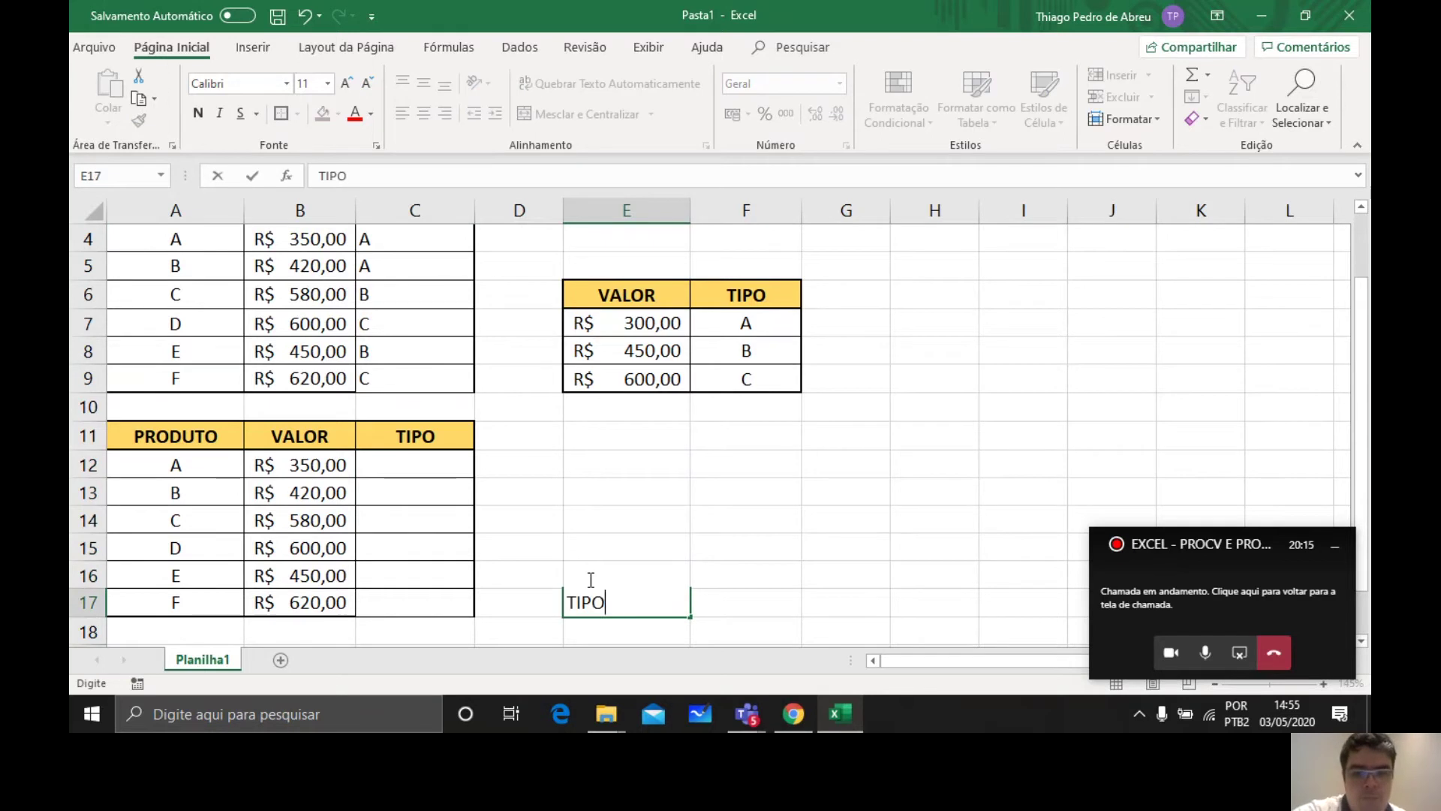
Step: Enter the values 300,00, 450,00 and 600,00 across F16:H16 in the VALOR row
key(Tab)
key(Up)
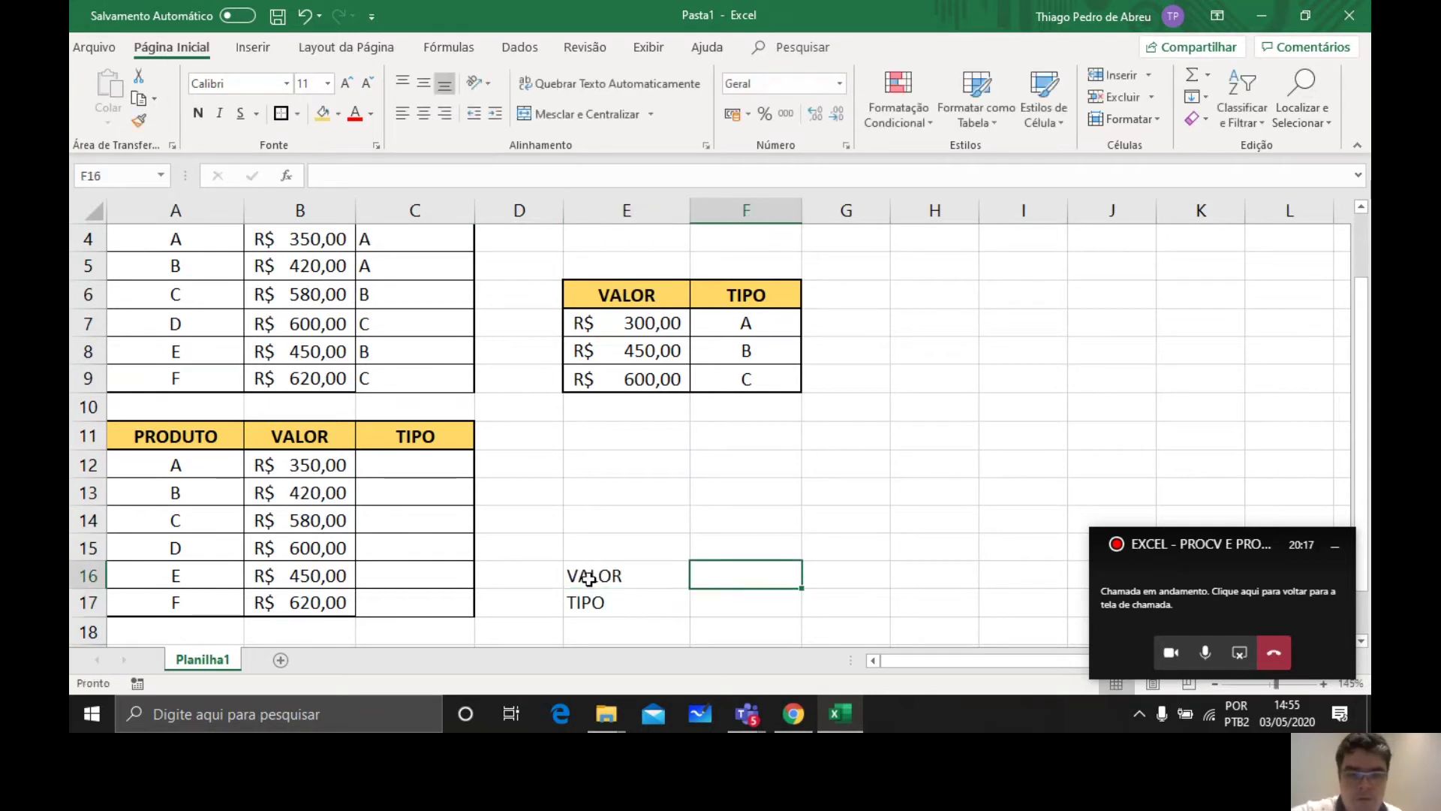
text(30)
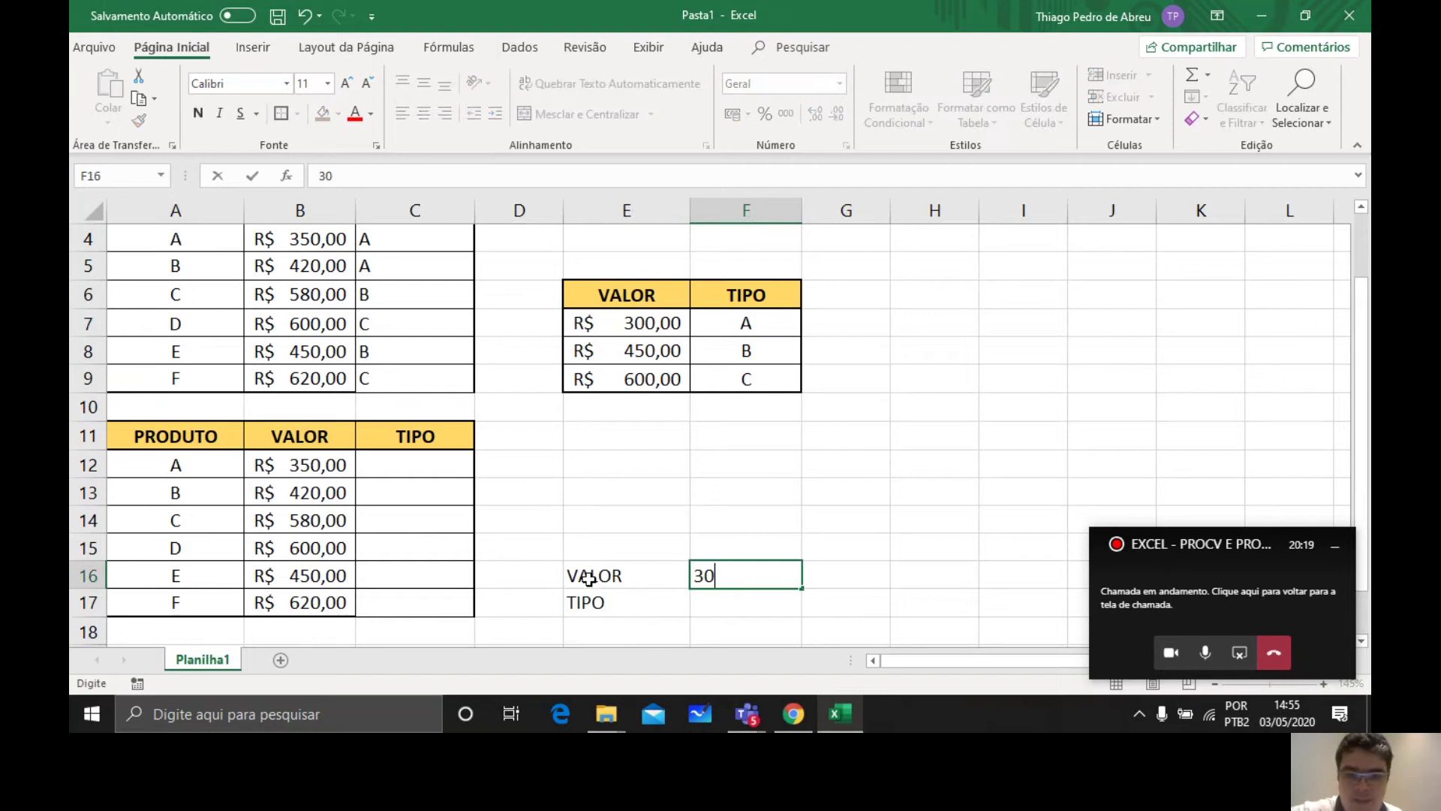
text(0,00)
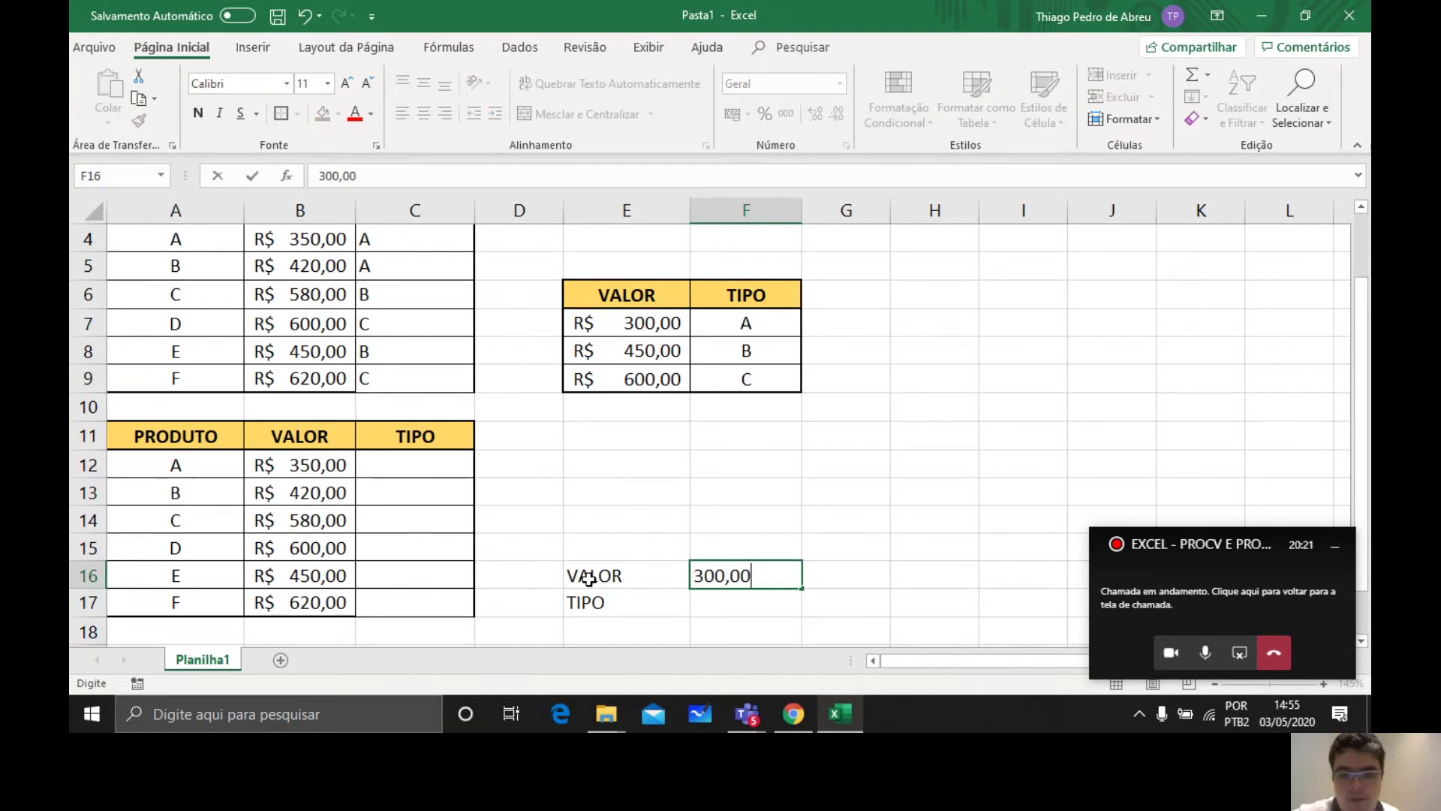
key(Tab)
text(4)
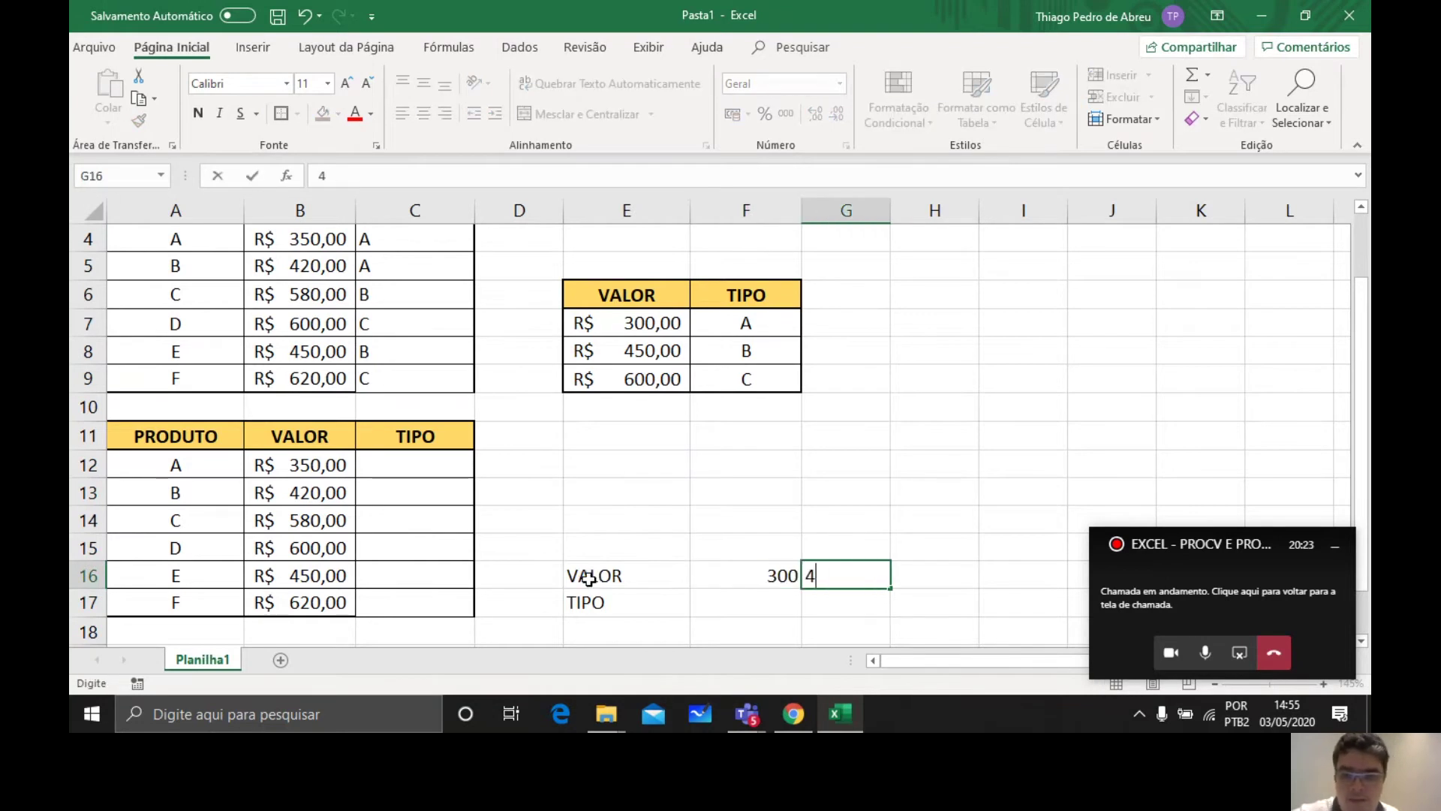
text(50,00)
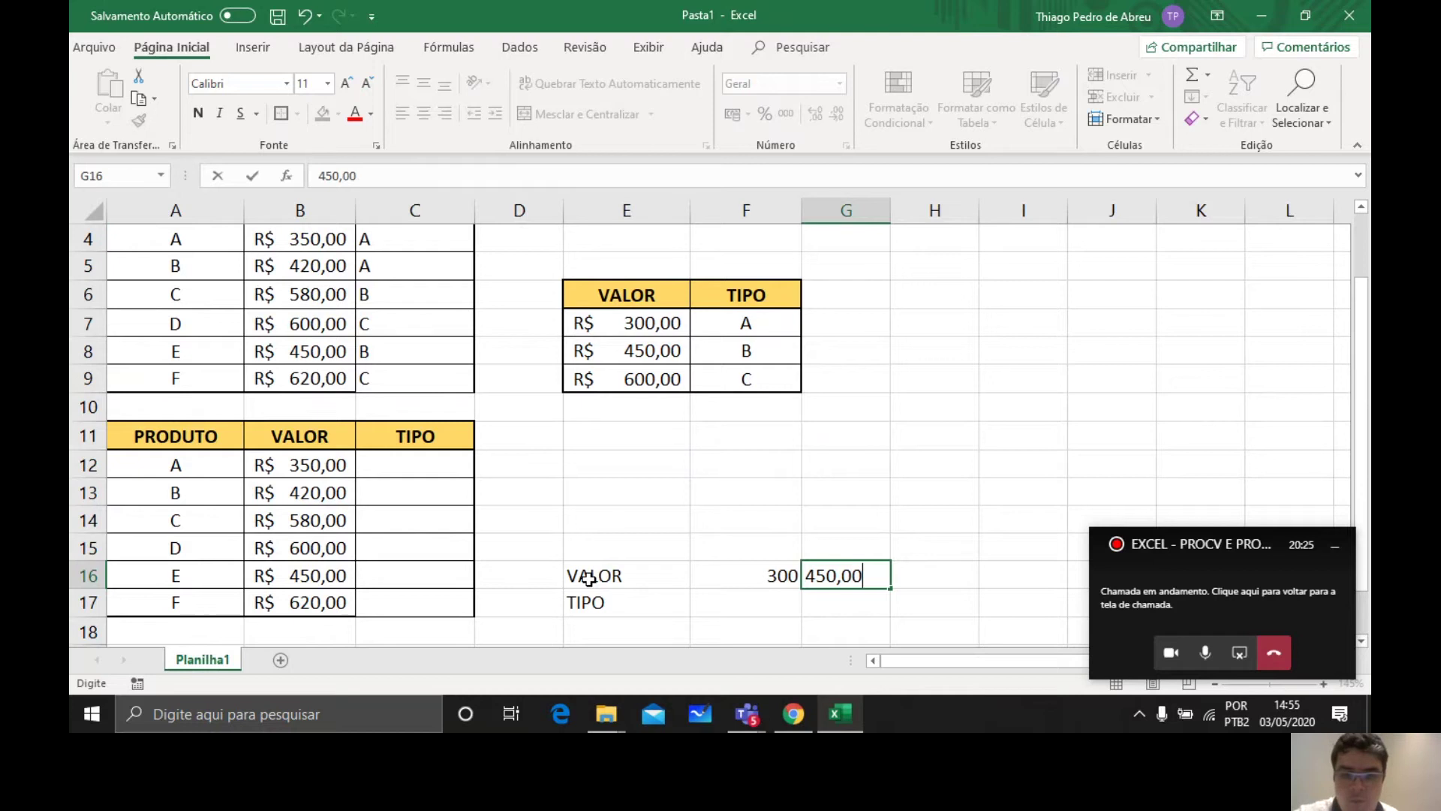
key(Tab)
text(600)
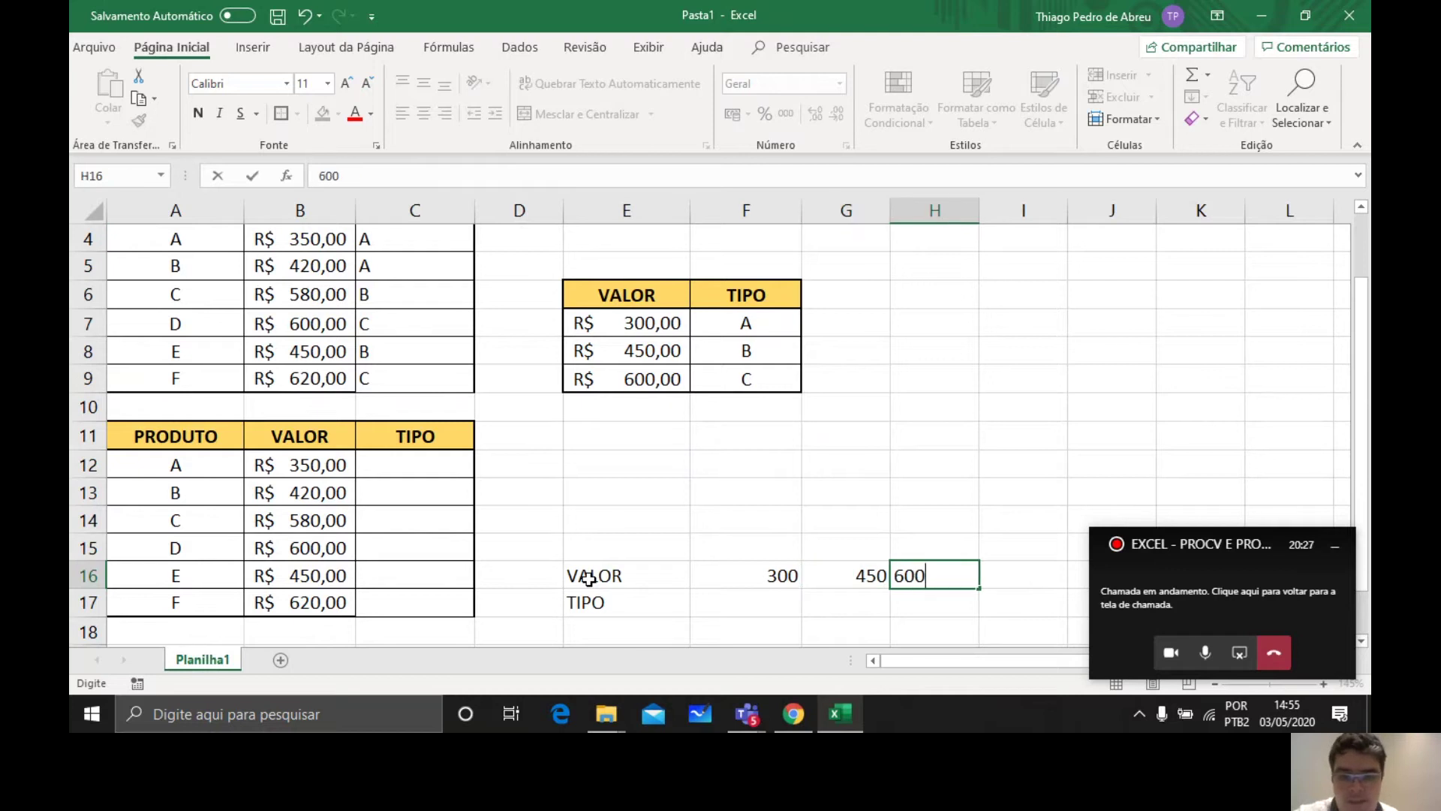
text(,00)
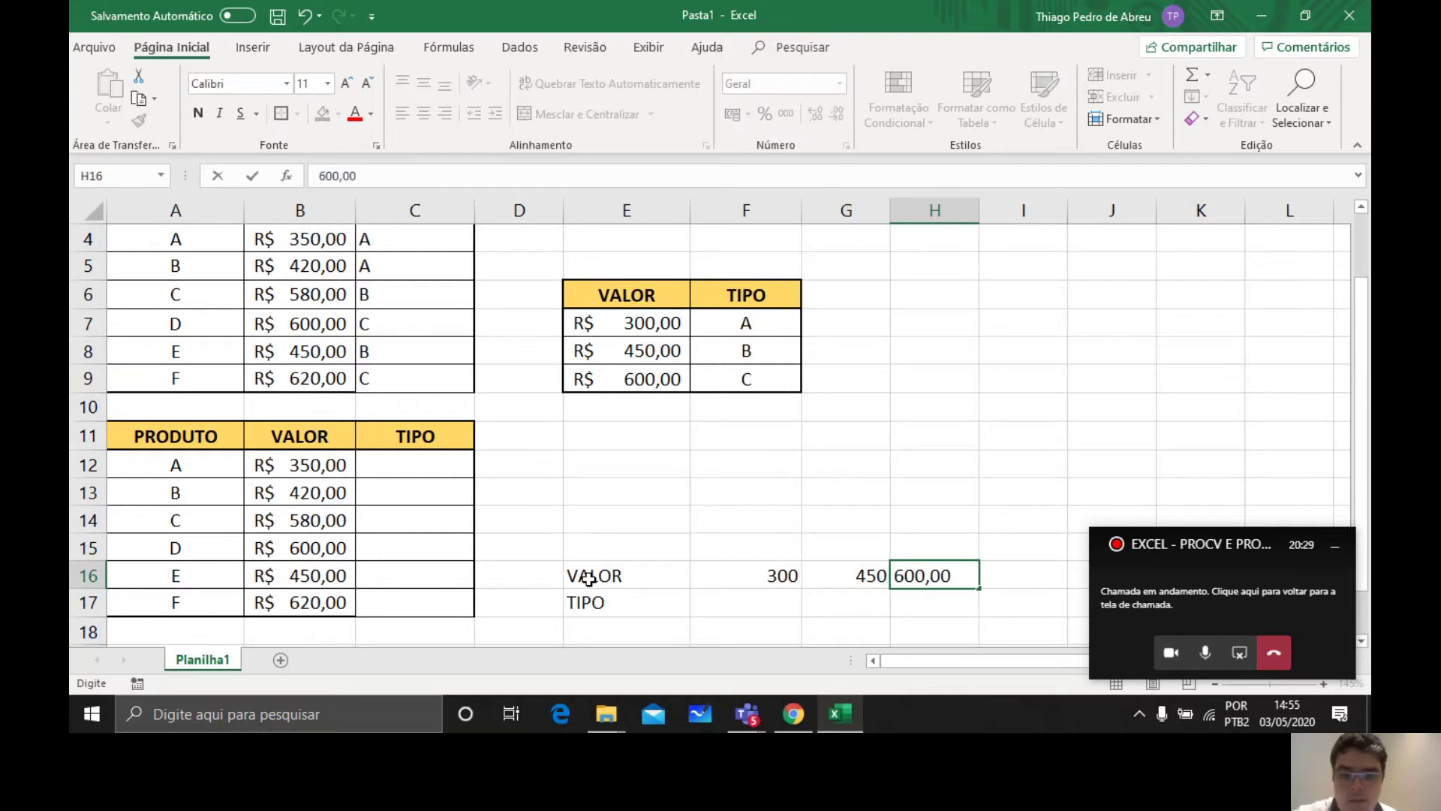
key(Return)
Step: Fill the TIPO row in F17:H17 with the types A, B and C
text(A)
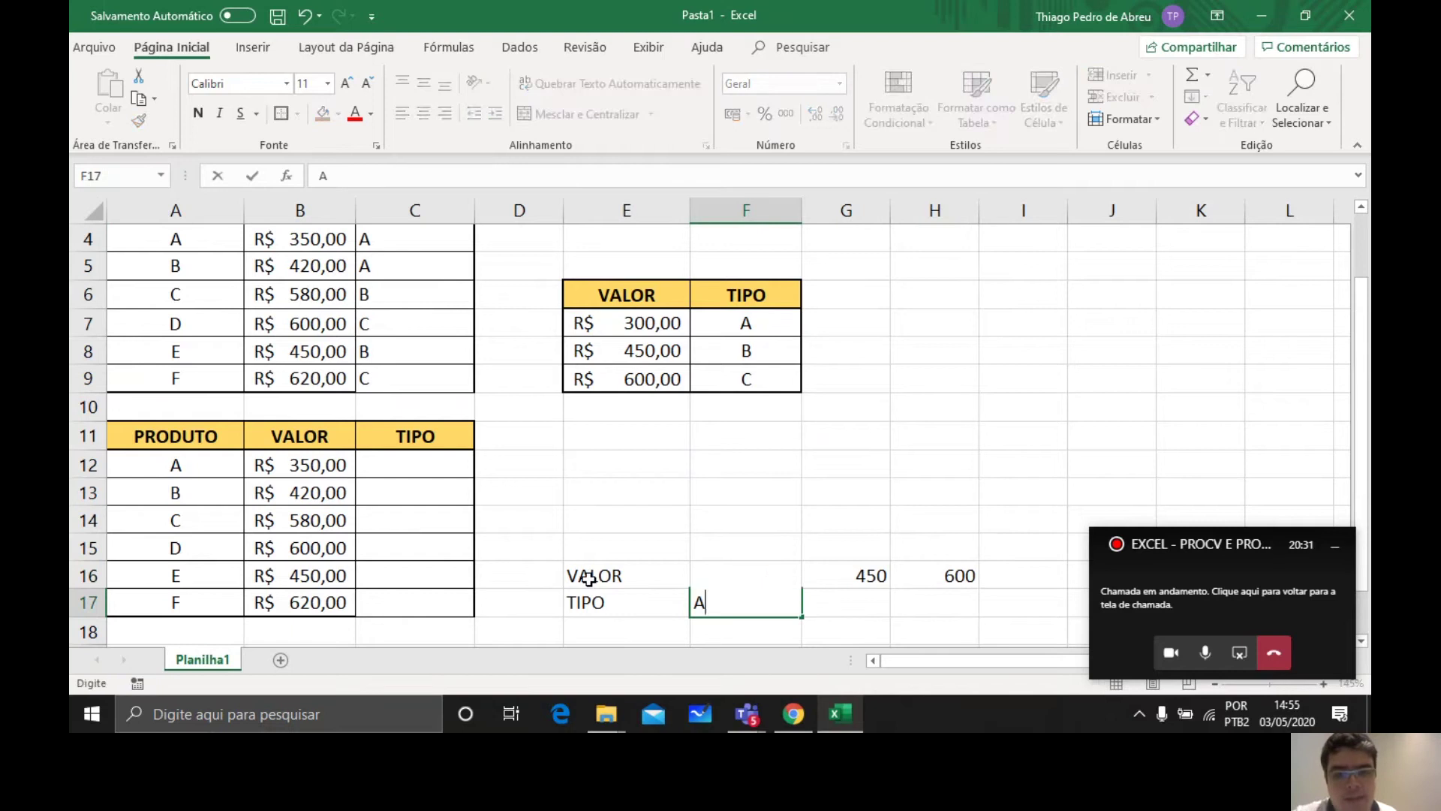
key(Tab)
text(B)
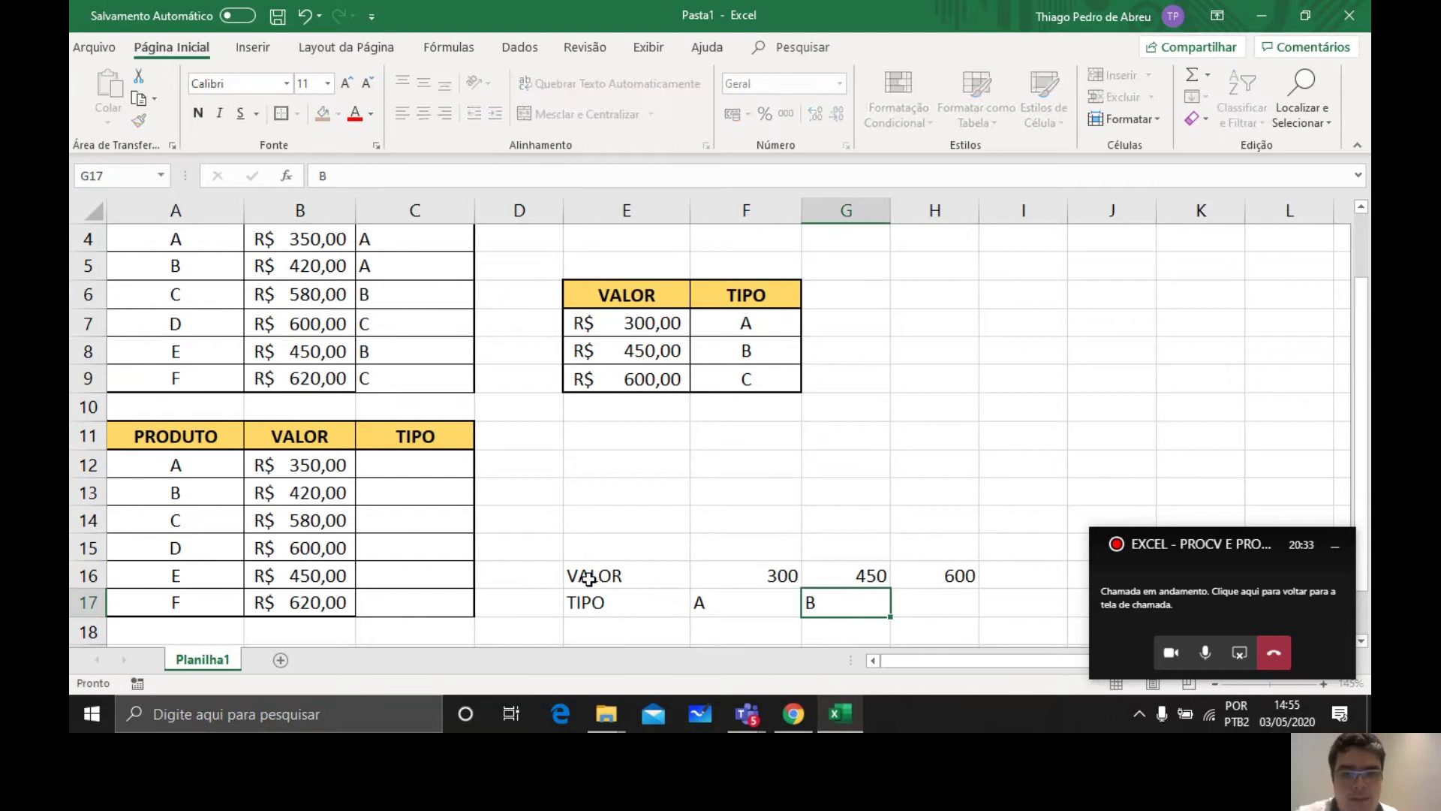
key(Tab)
text(C)
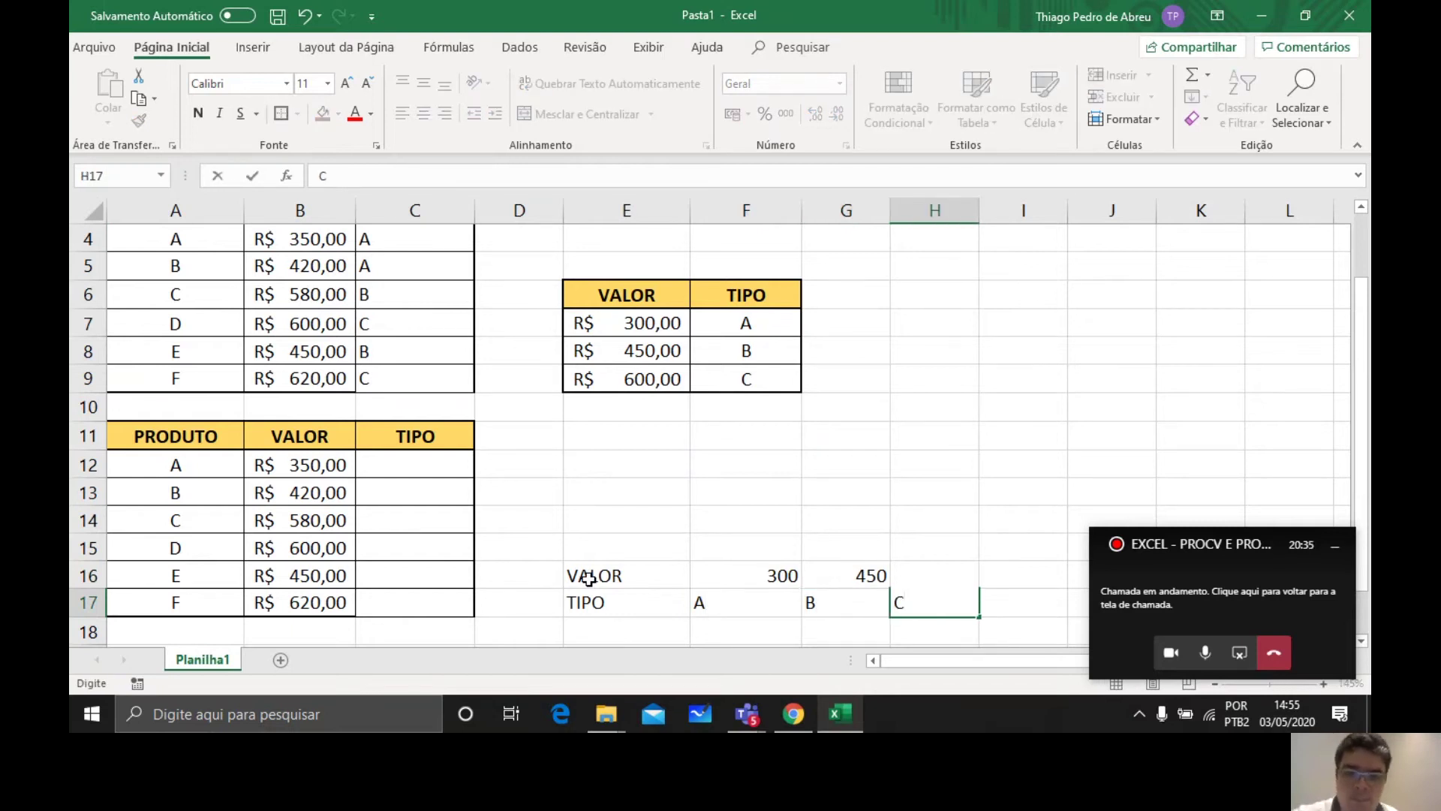
Step: Format F16:H16 in the R$ accounting format and center E16:H17 horizontally and vertically
drag(743, 575, 938, 578)
click(732, 114)
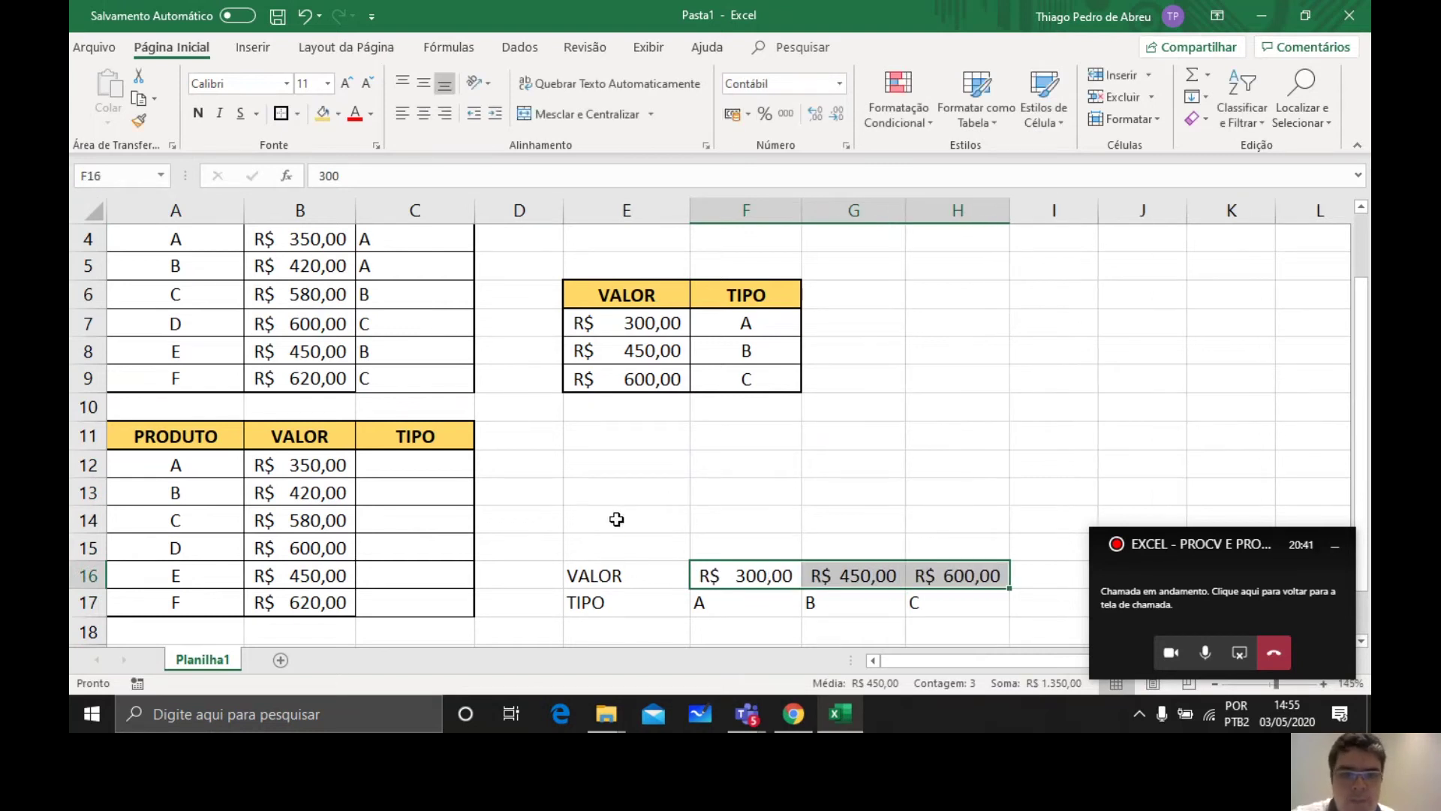
click(629, 577)
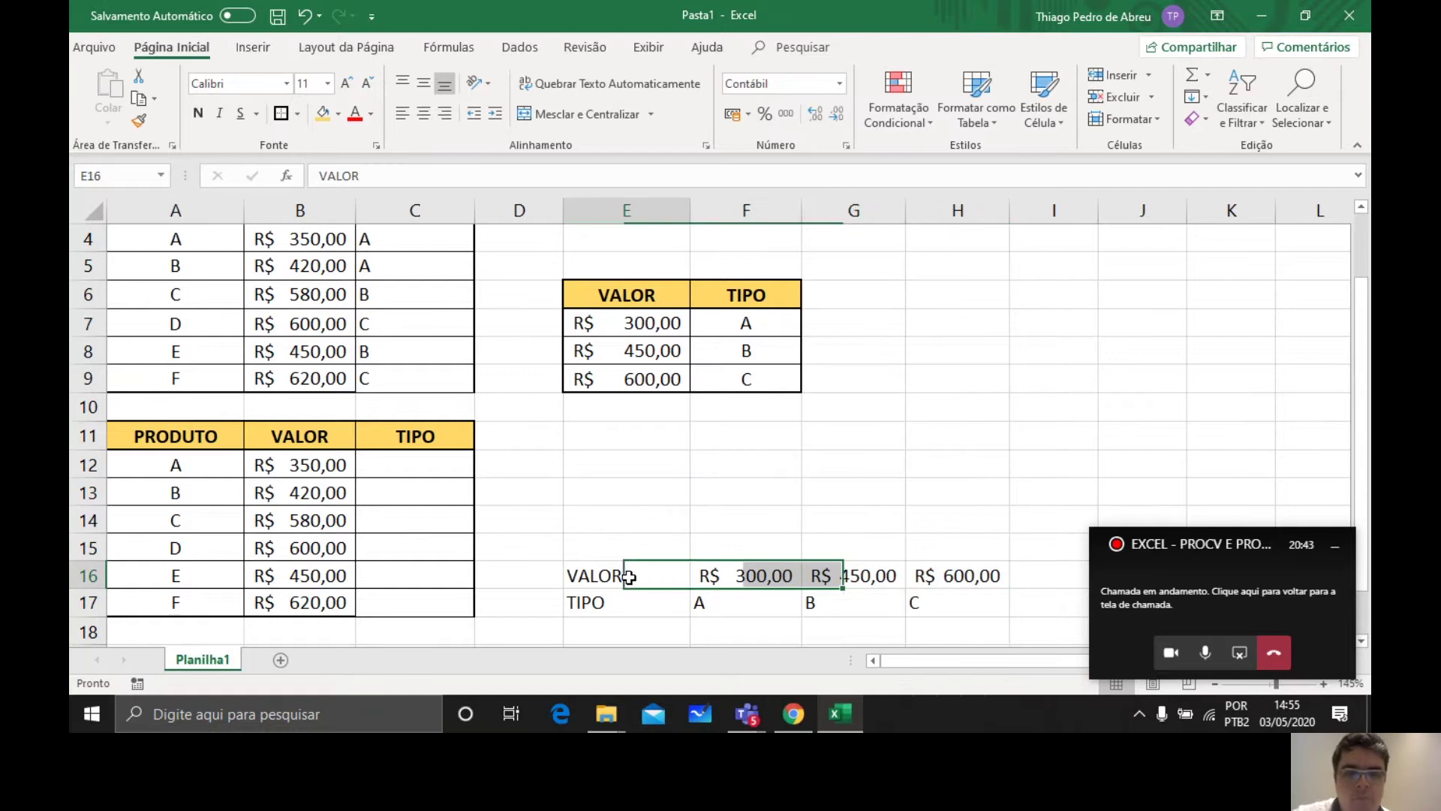
drag(629, 576, 943, 596)
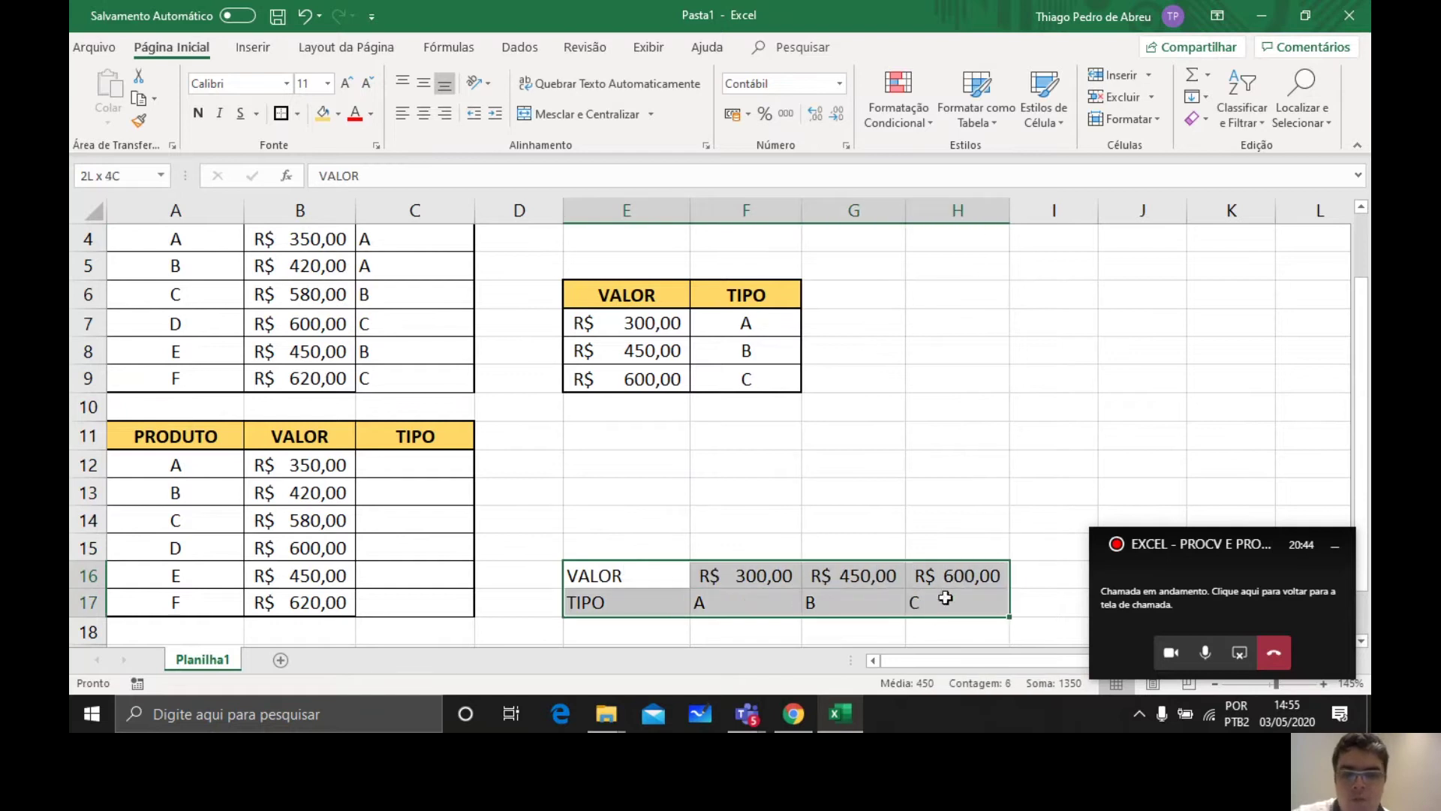
click(424, 114)
click(422, 87)
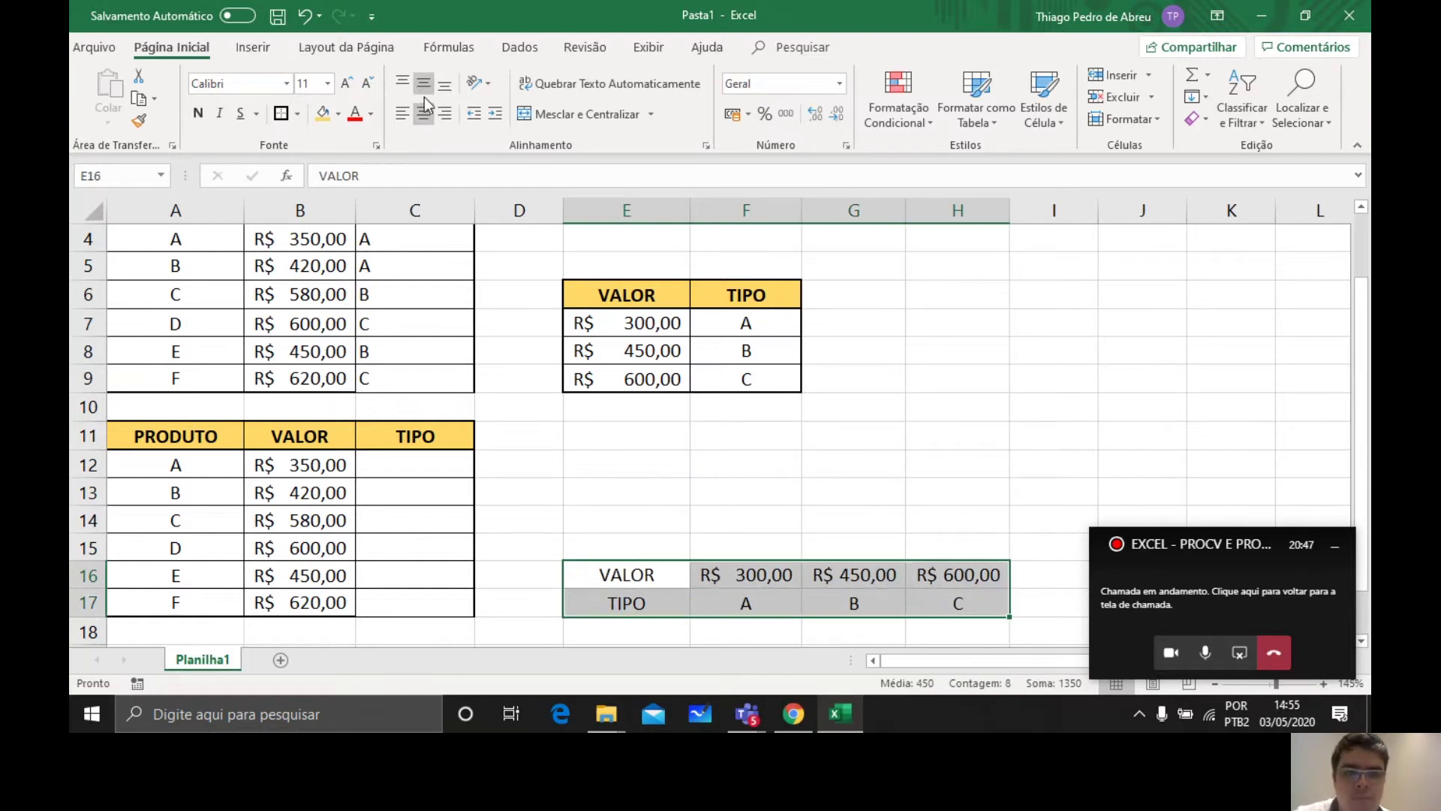
Step: Apply all borders and a thick outside border to the horizontal table E16:H17
click(297, 119)
click(330, 278)
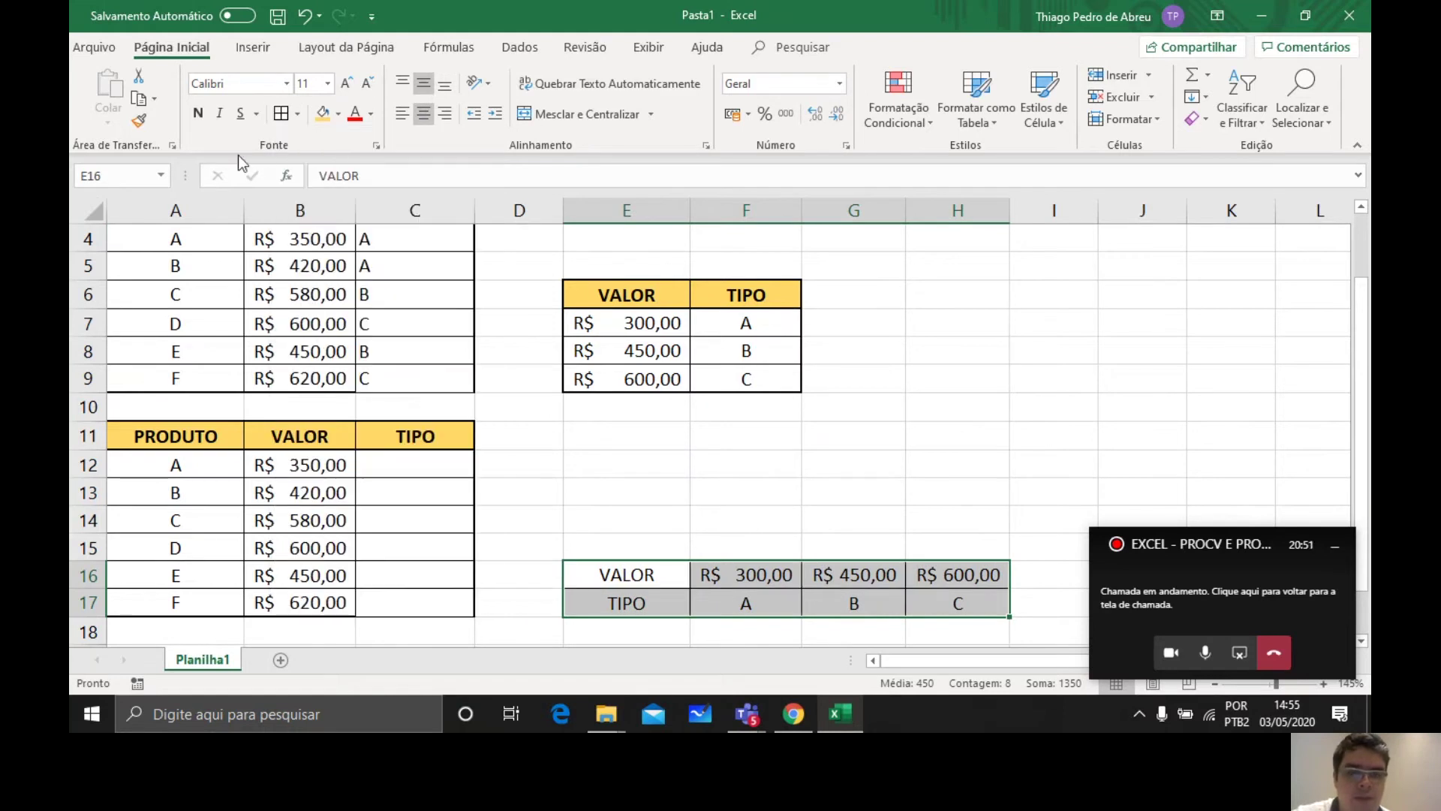
click(297, 117)
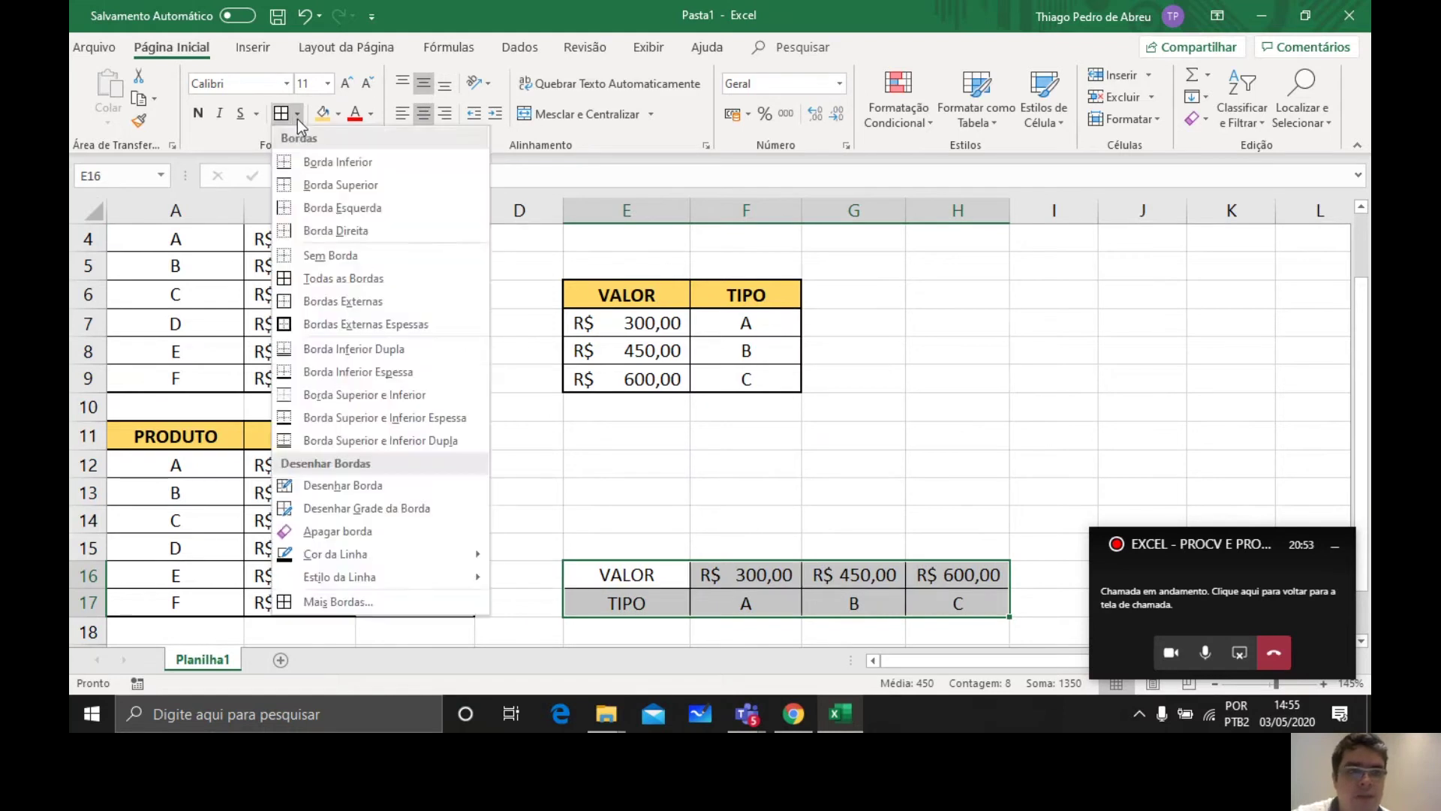
click(349, 304)
Step: Make the VALOR and TIPO labels in E16:E17 bold with the gold fill used by the other table headers
click(638, 565)
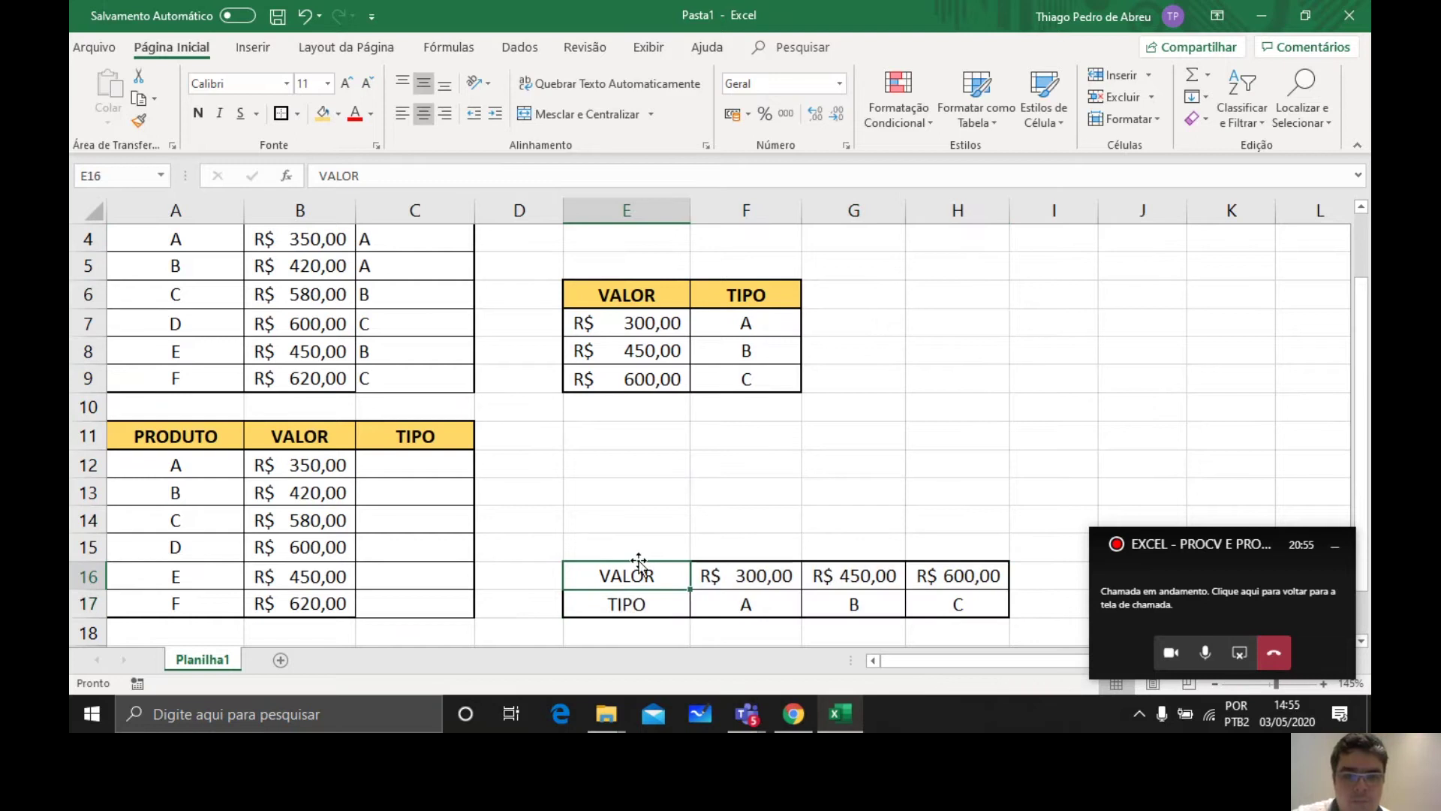
drag(643, 579, 651, 598)
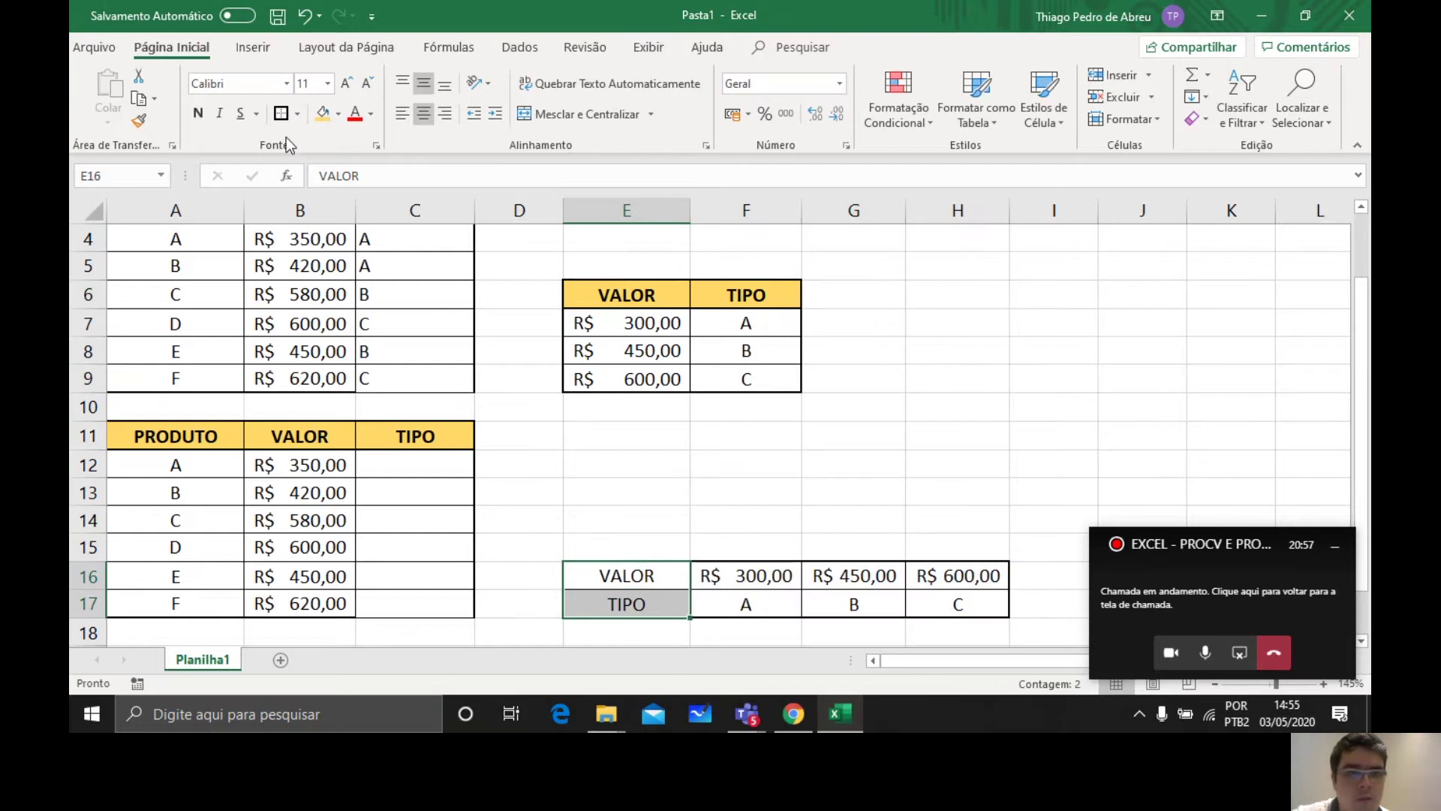
click(198, 113)
click(323, 115)
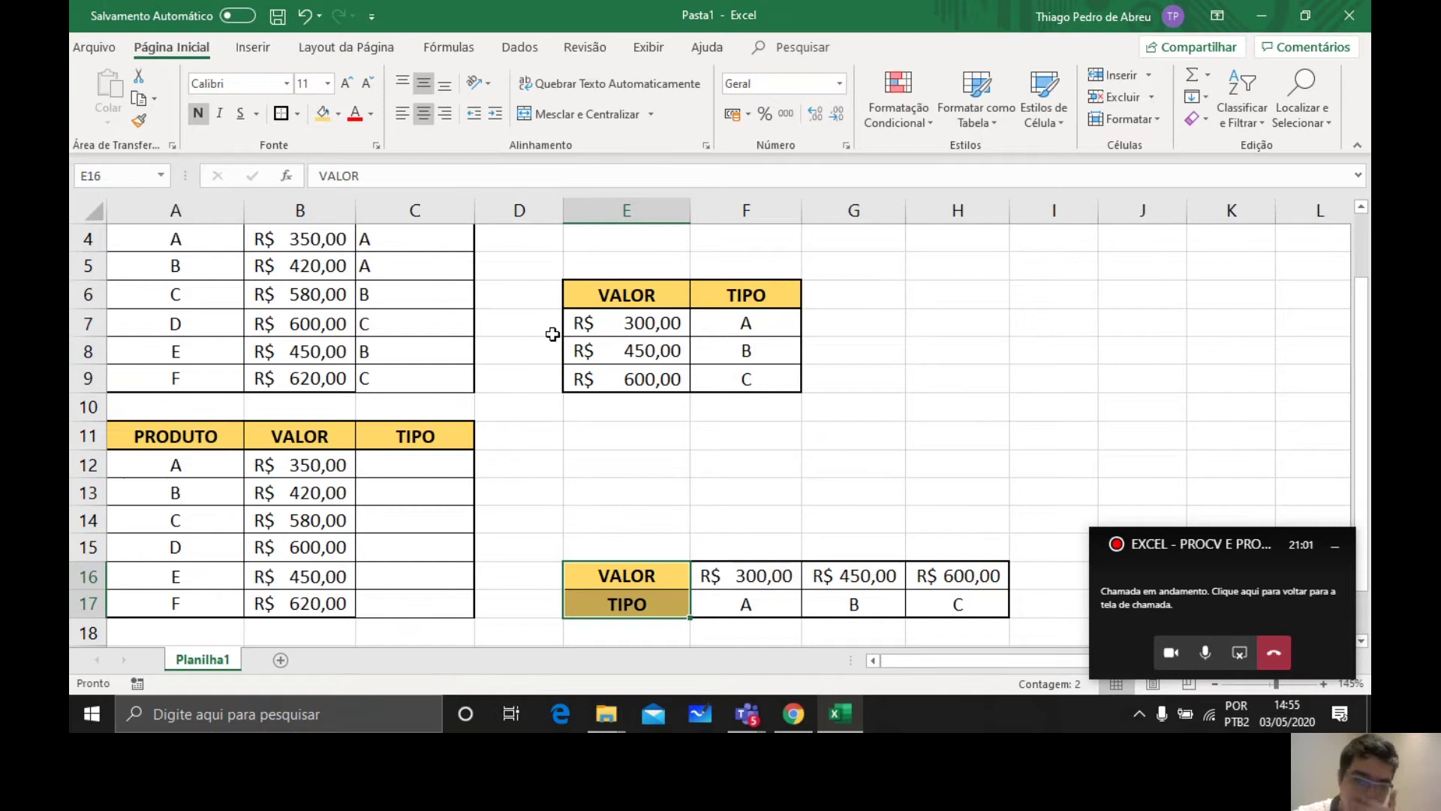
click(674, 503)
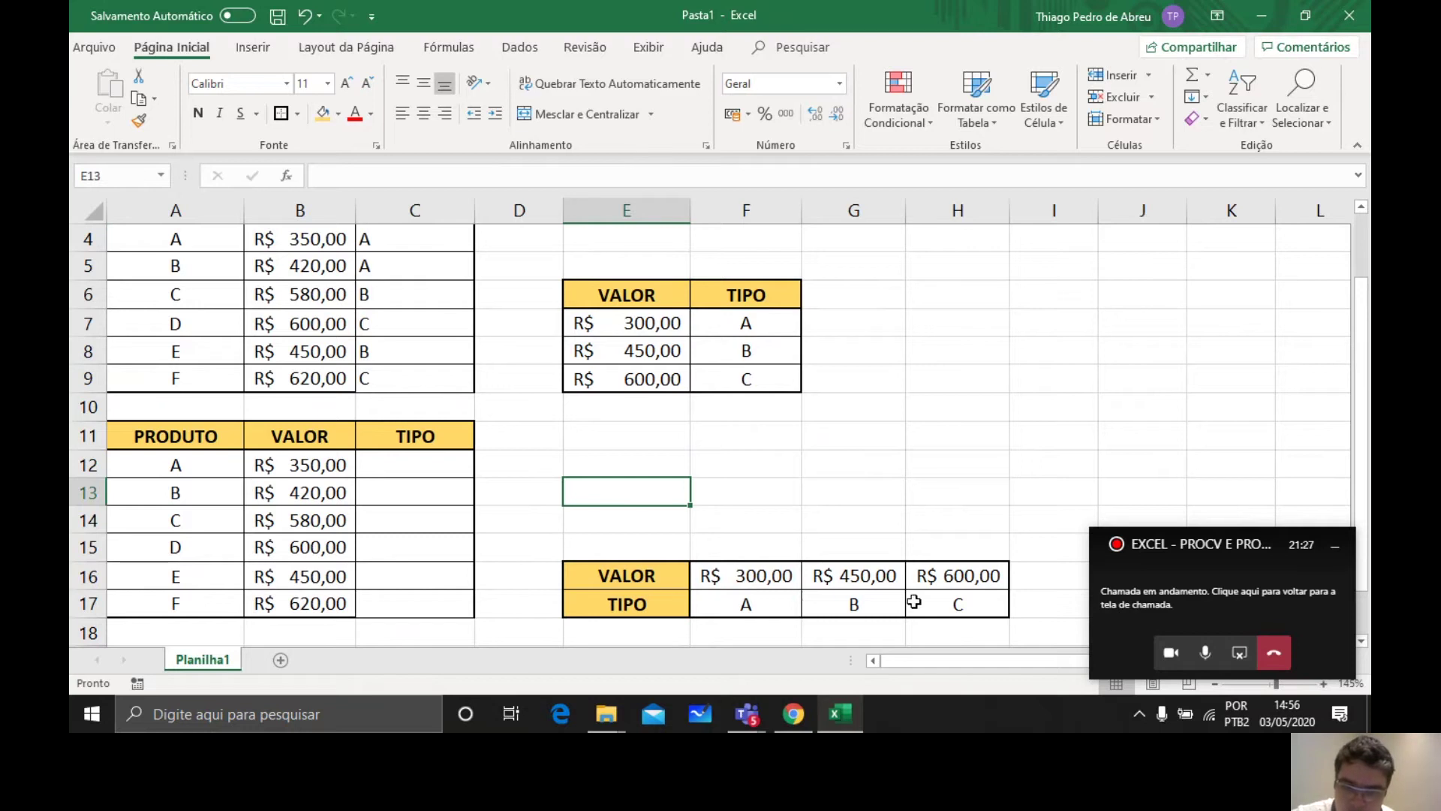
Step: Start a PROCH formula in C12, the first TIPO cell of the second product table
click(433, 466)
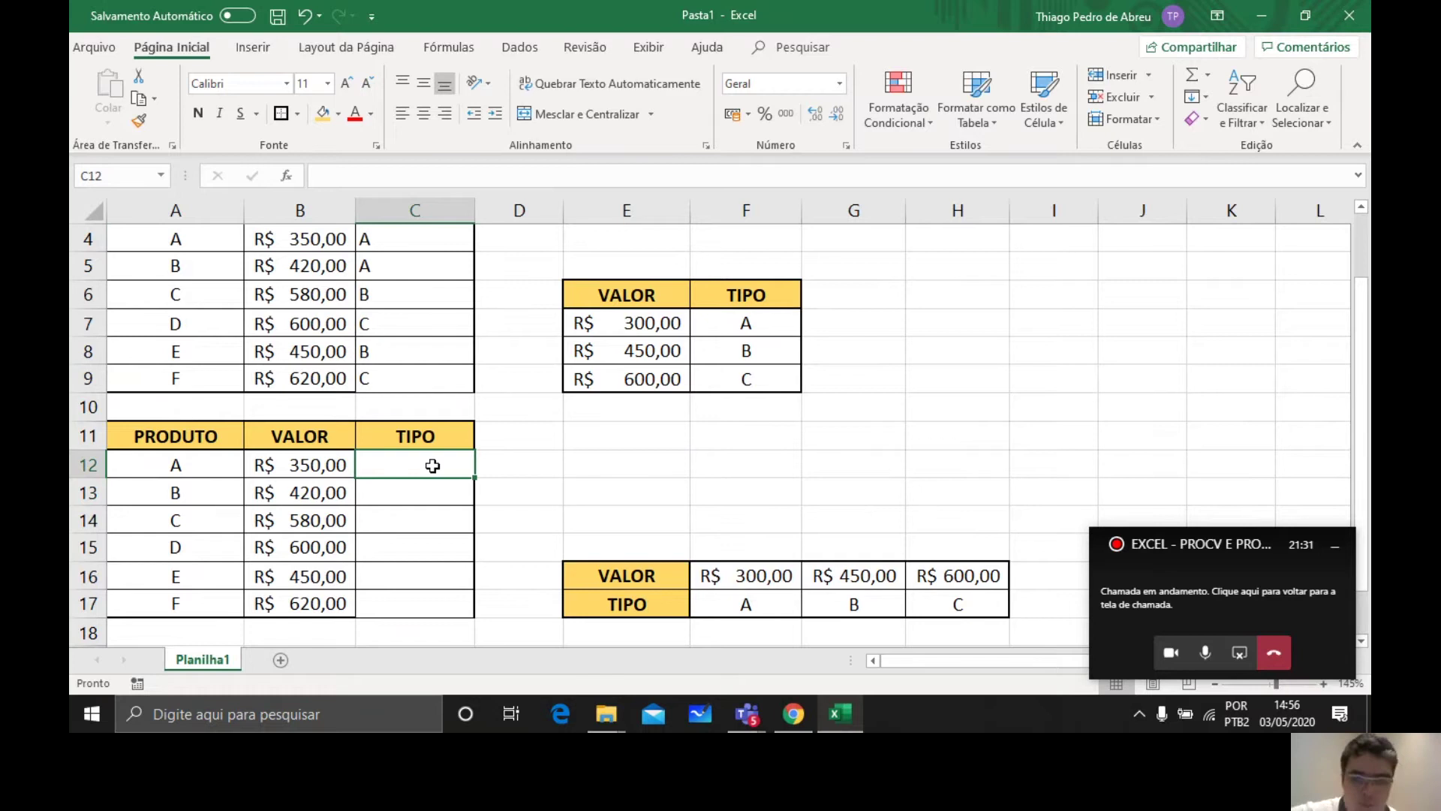
text(=)
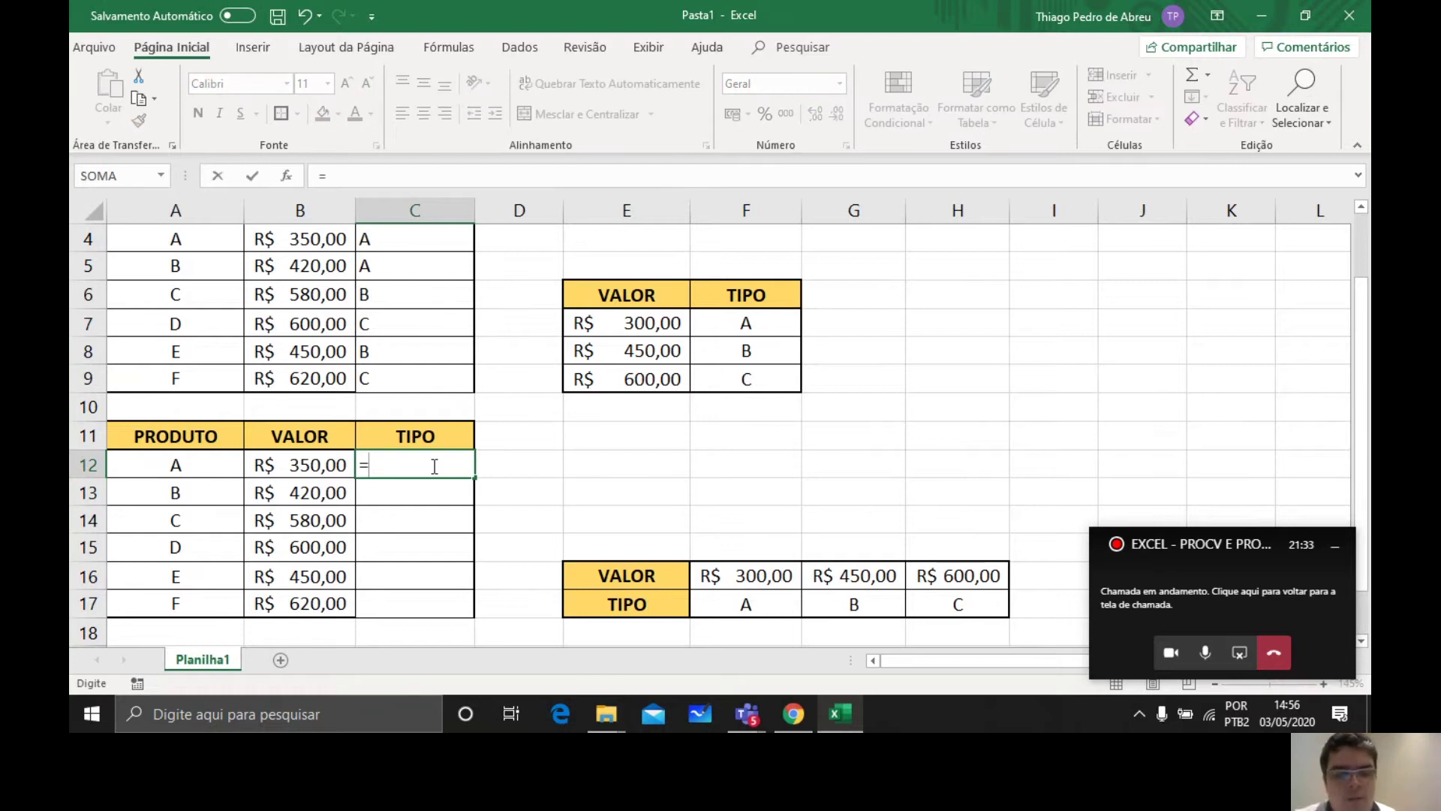
text(PROC)
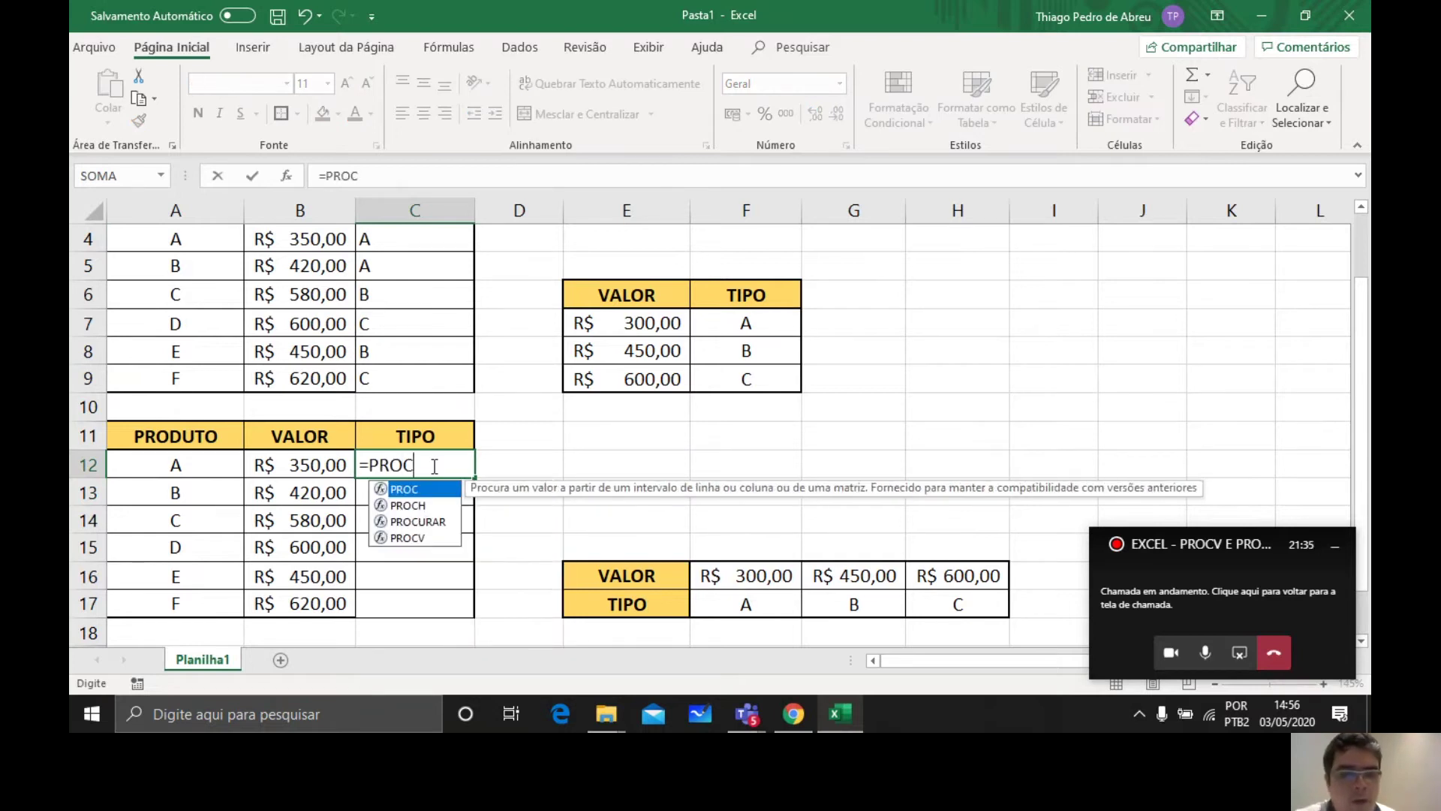
text(H)
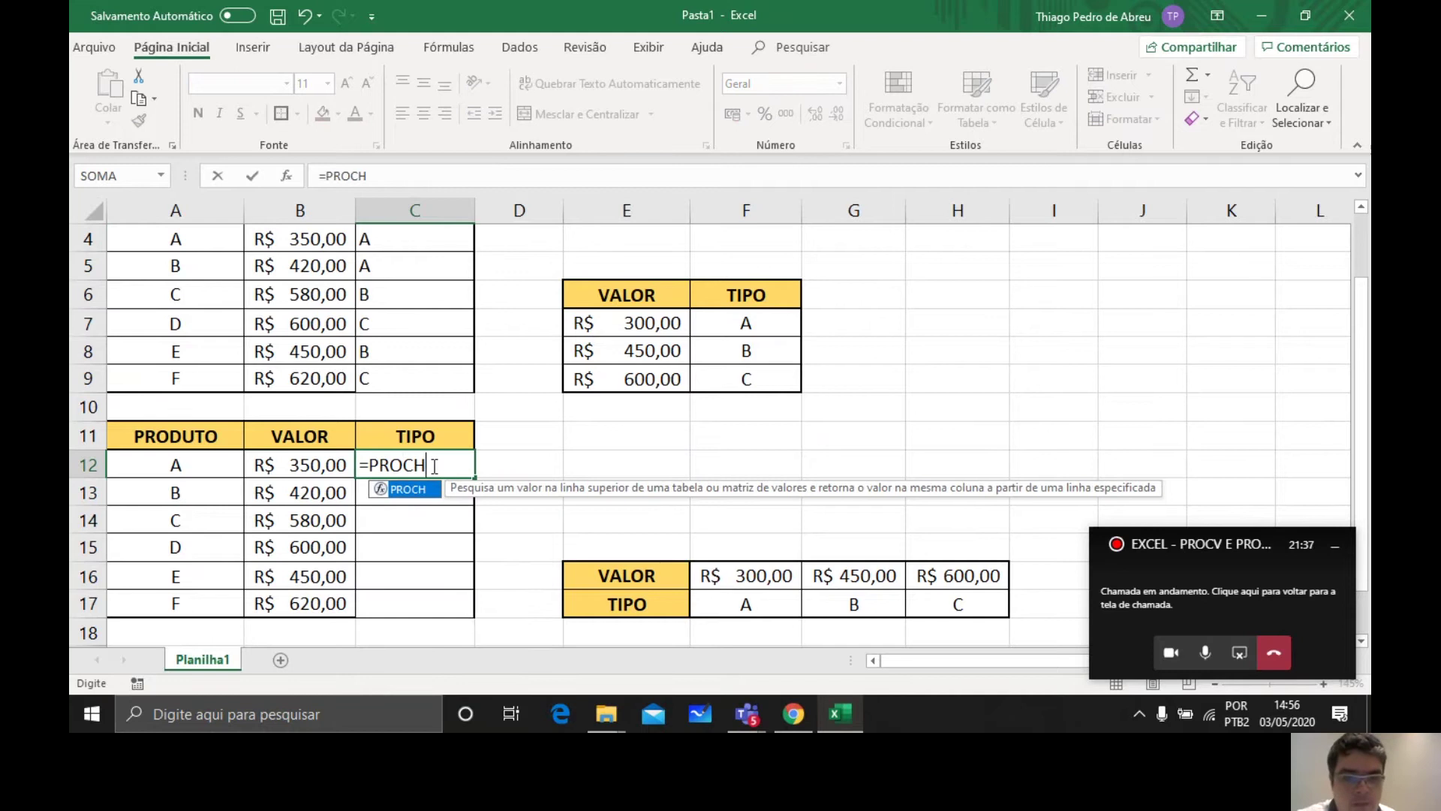
text(()
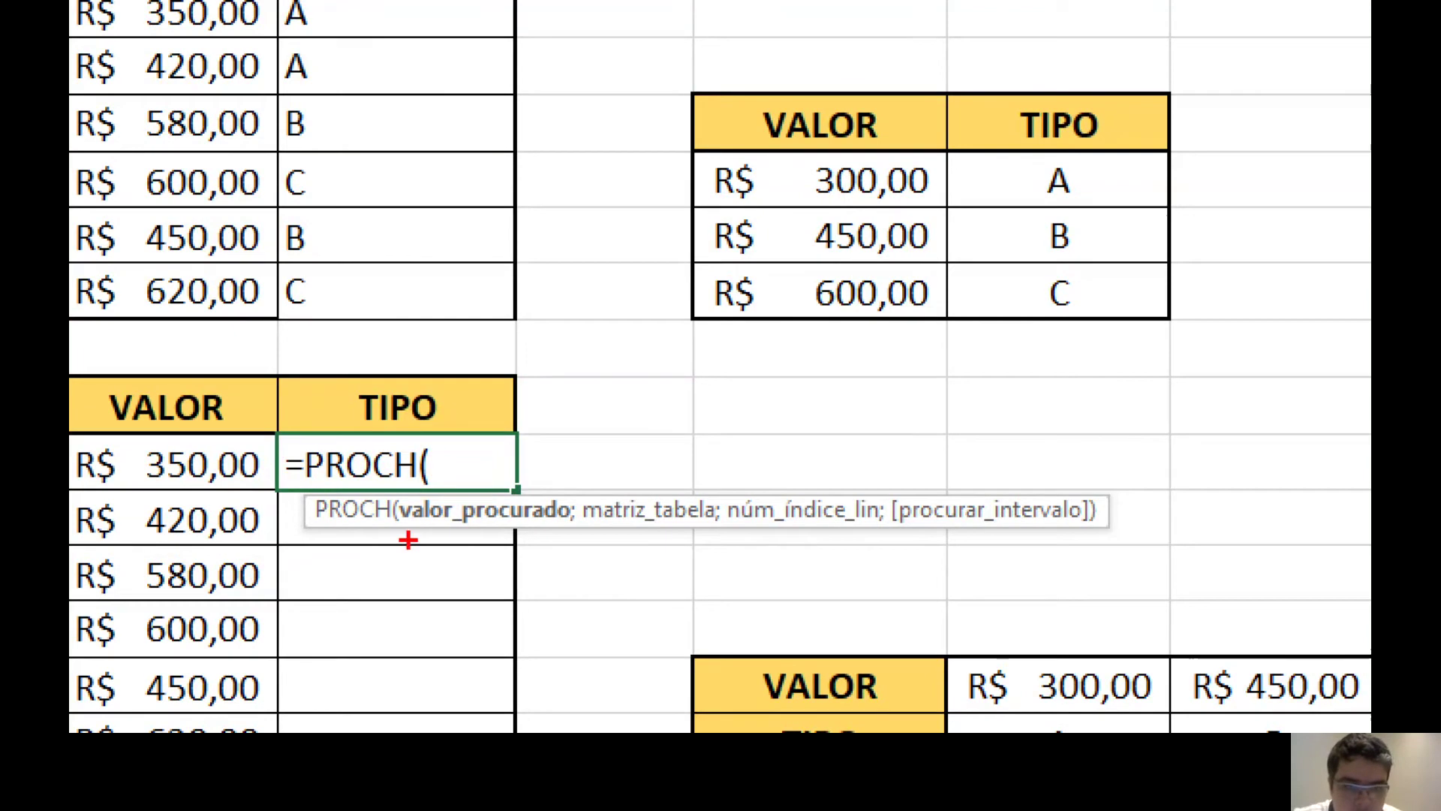
drag(409, 539, 519, 531)
drag(612, 533, 905, 542)
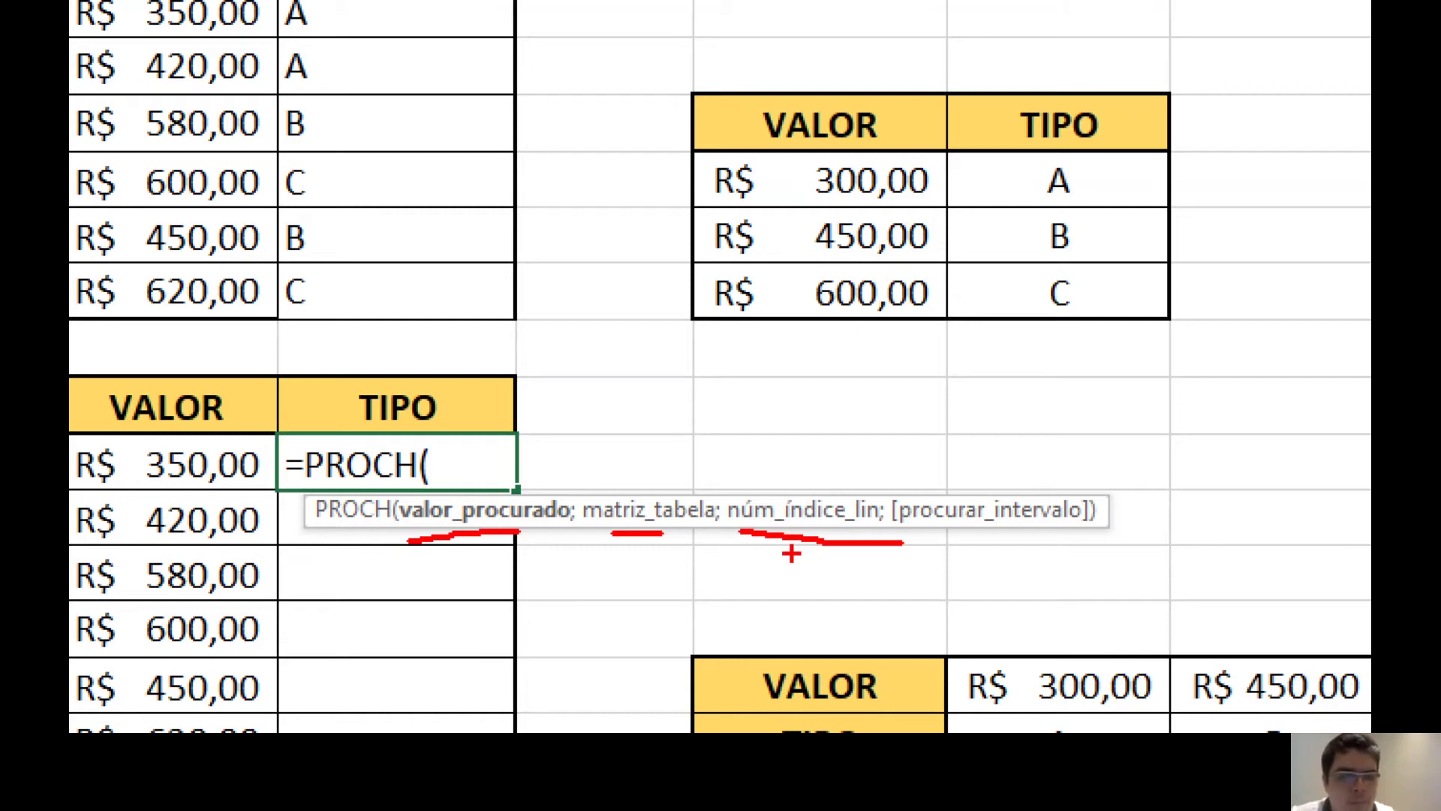
key(Escape)
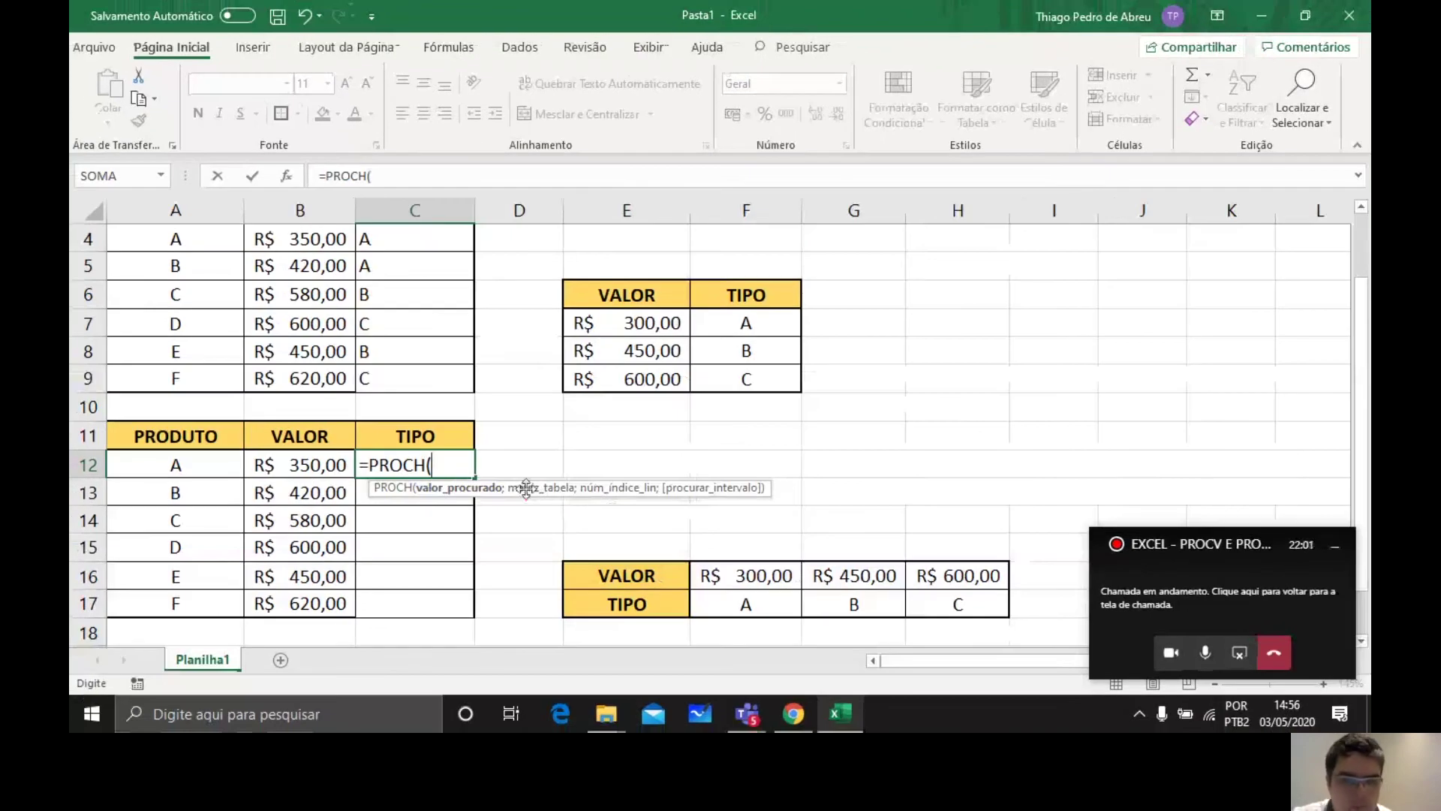
Step: Complete the PROCH arguments with lookup value B12, table range E16:H17 and row index 2
click(321, 467)
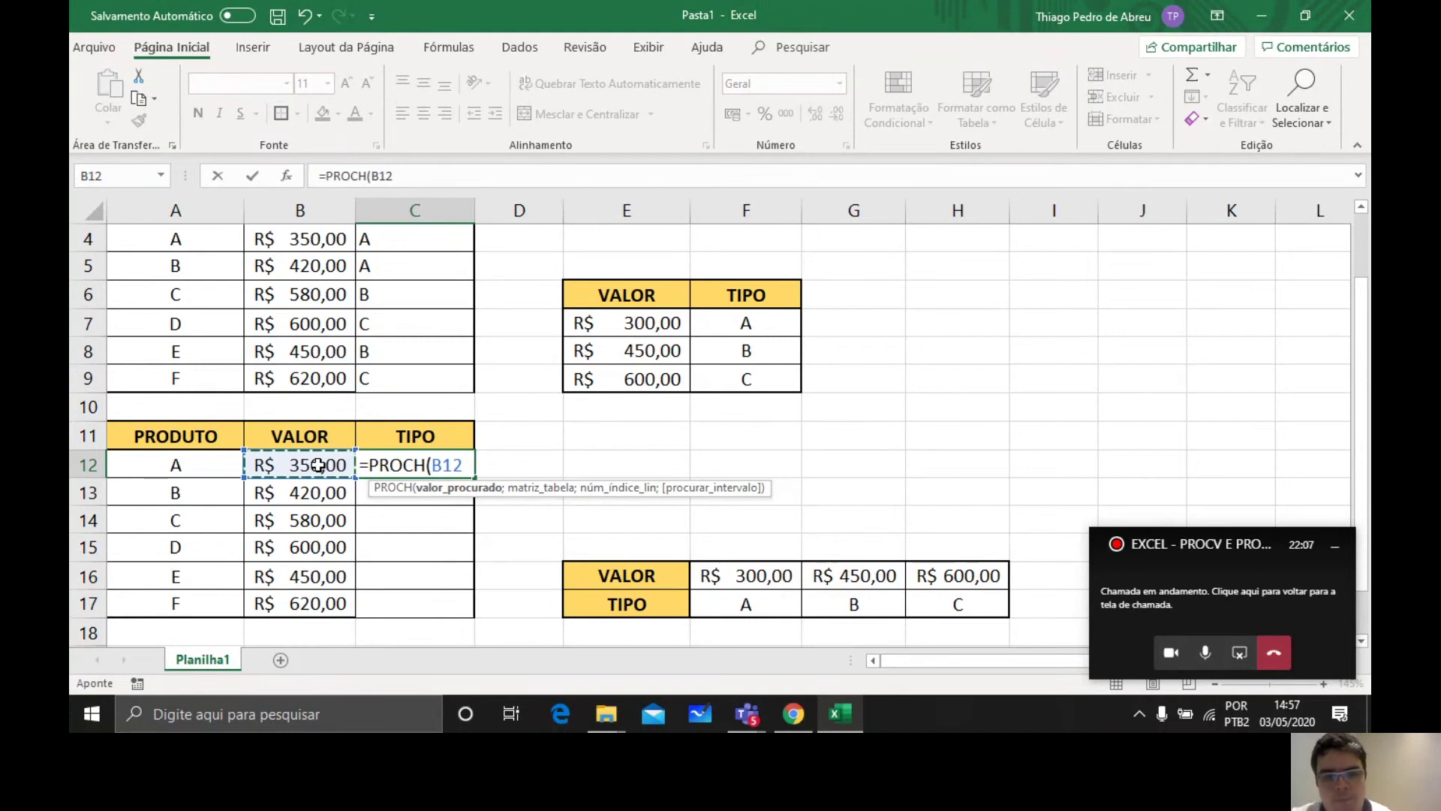
text(;)
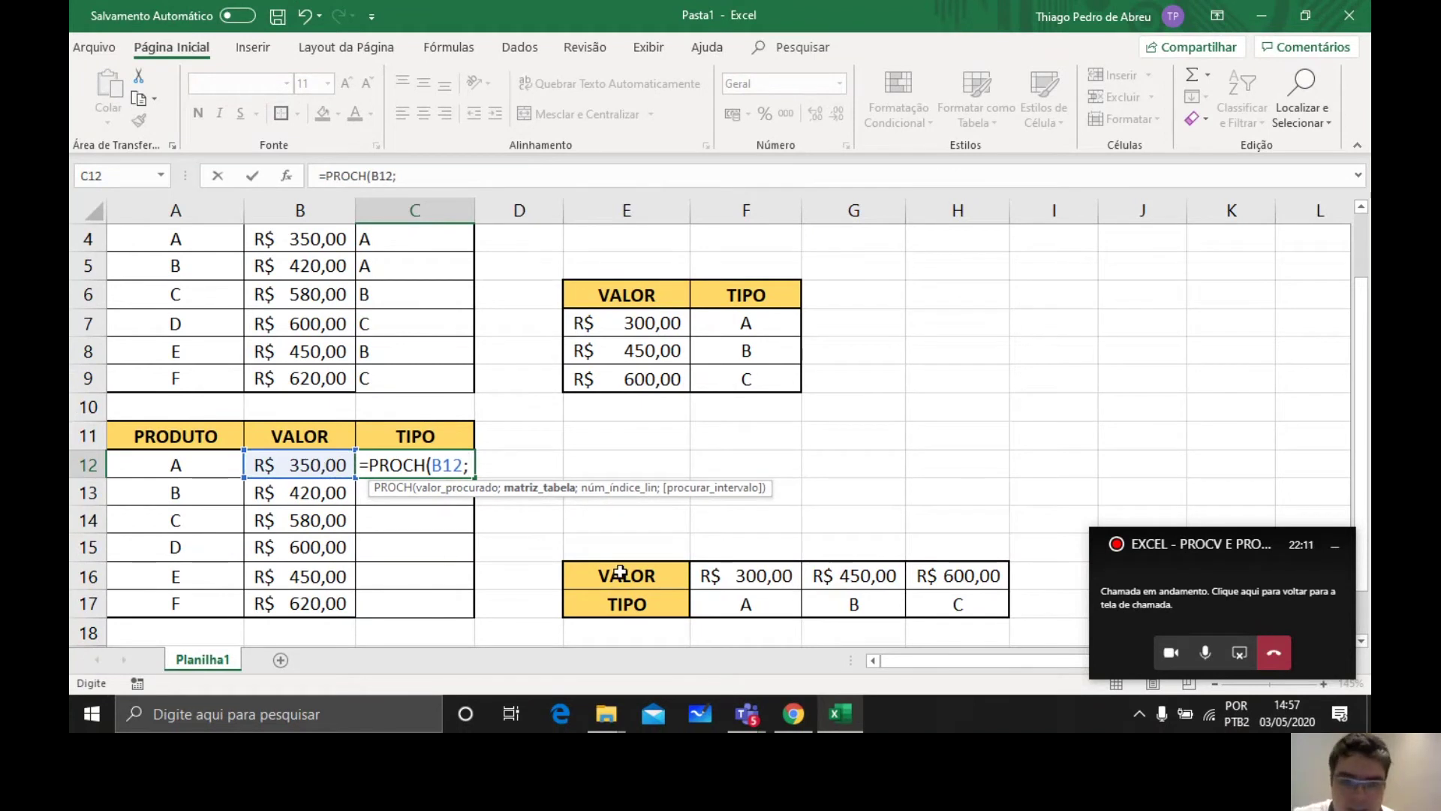
drag(620, 574, 887, 603)
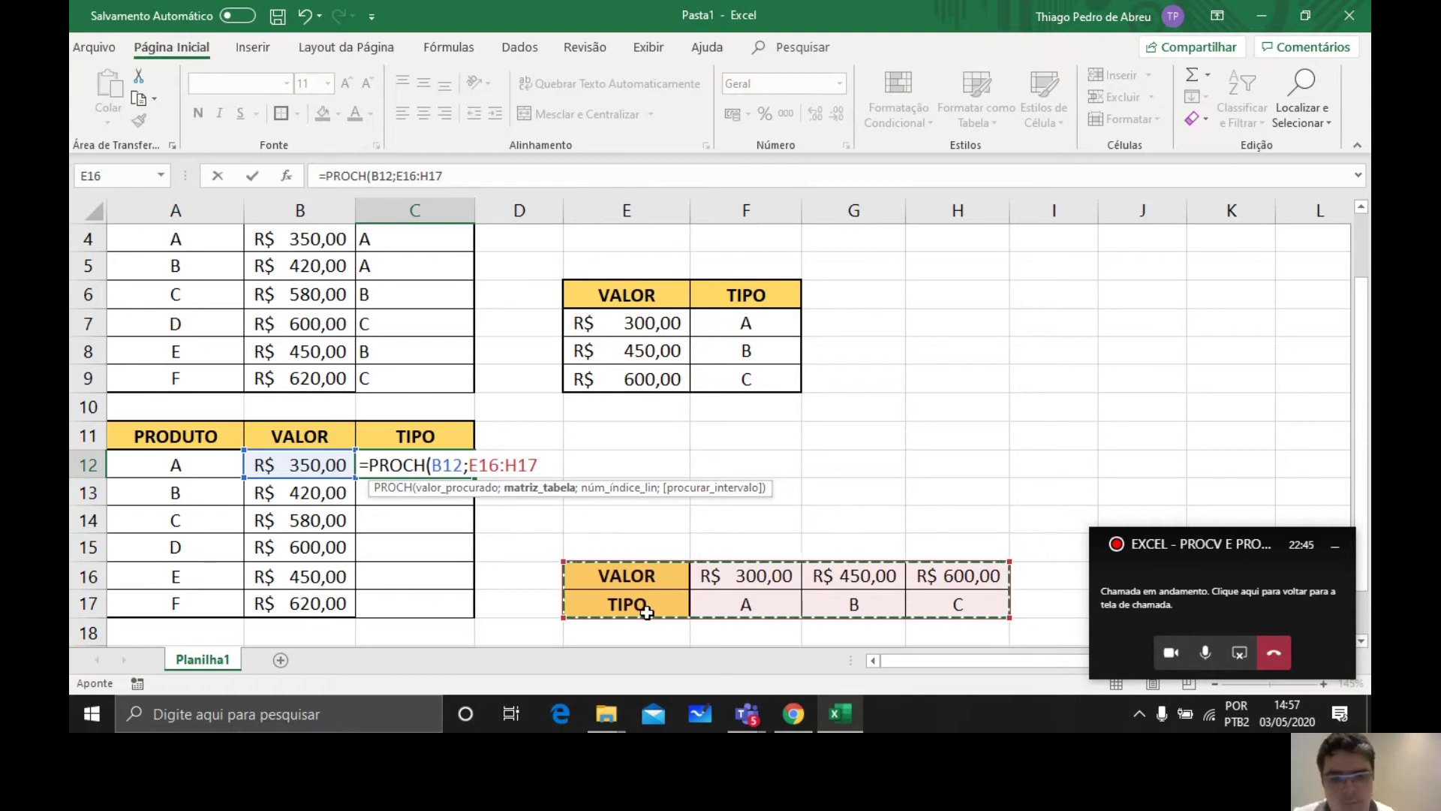
text(;2)
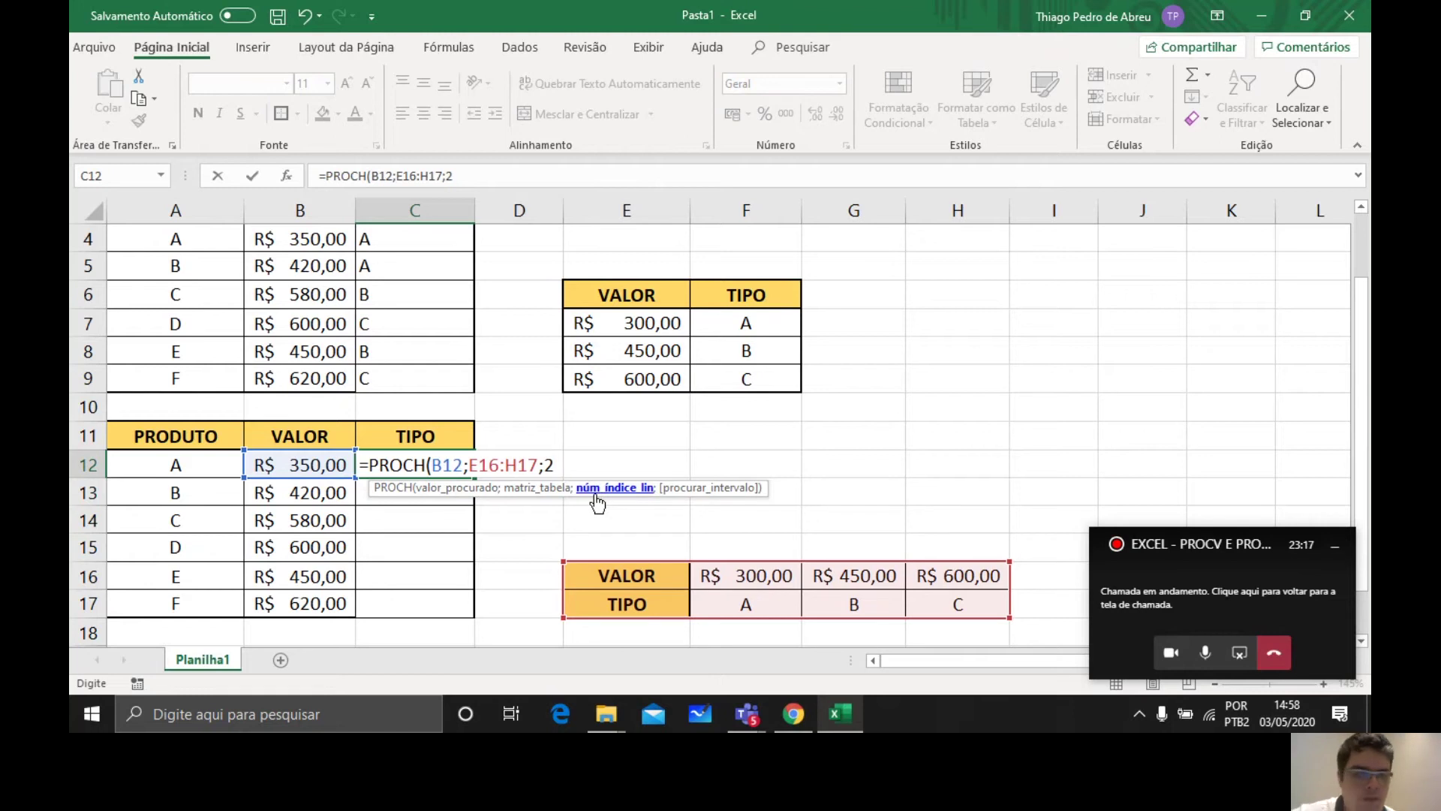
text())
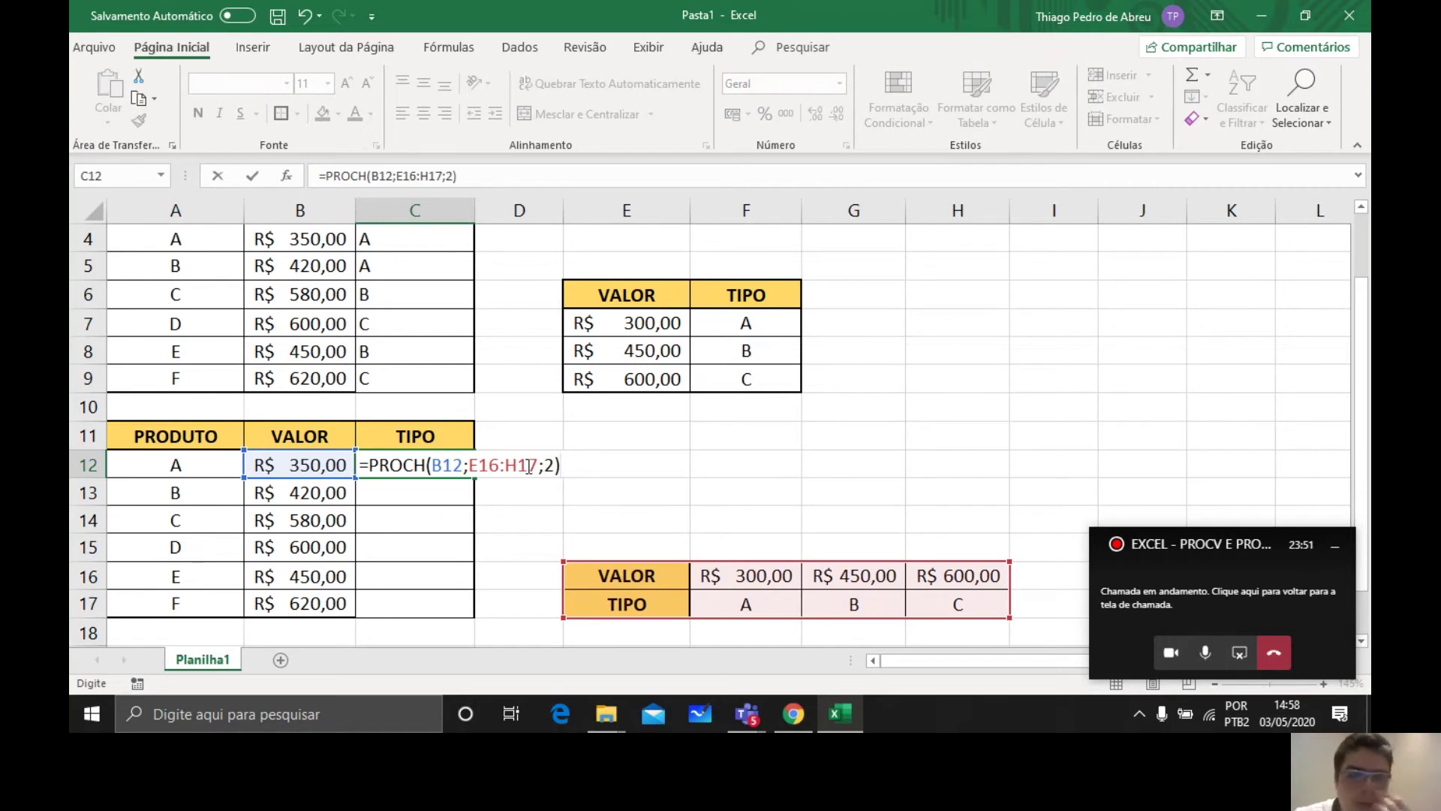
Step: Make the table range in the C12 formula absolute, as $E$16:$H$17
click(479, 466)
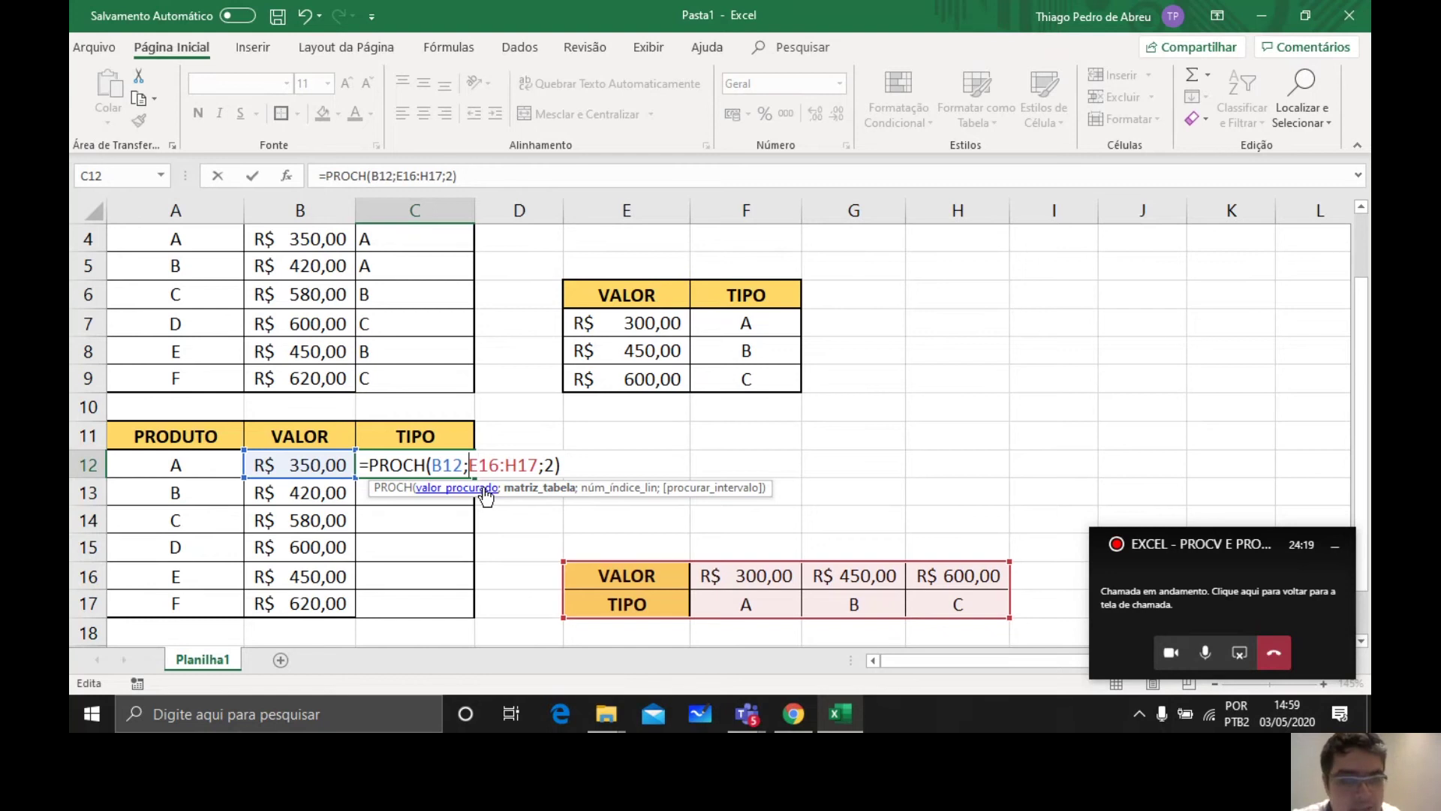
text($)
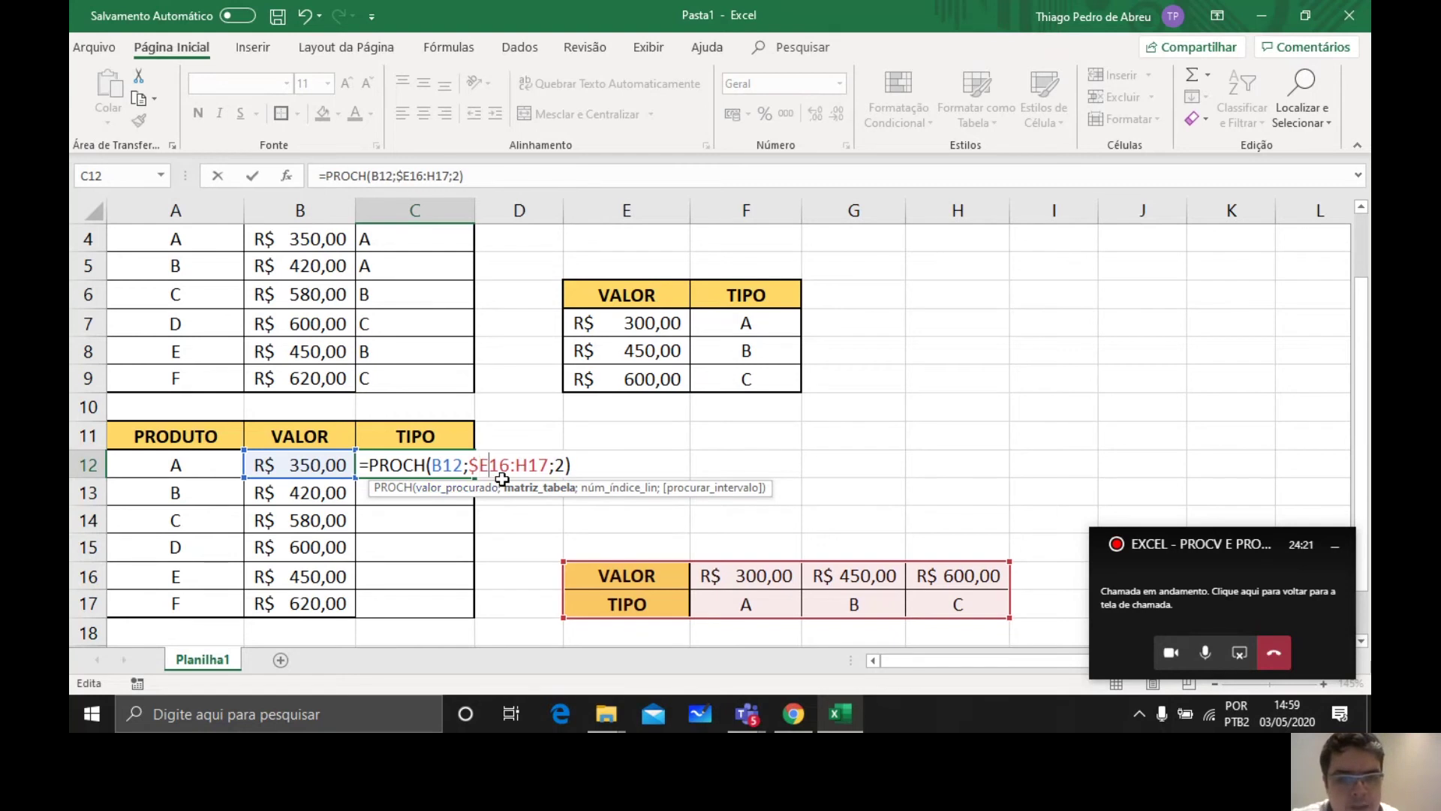
text($)
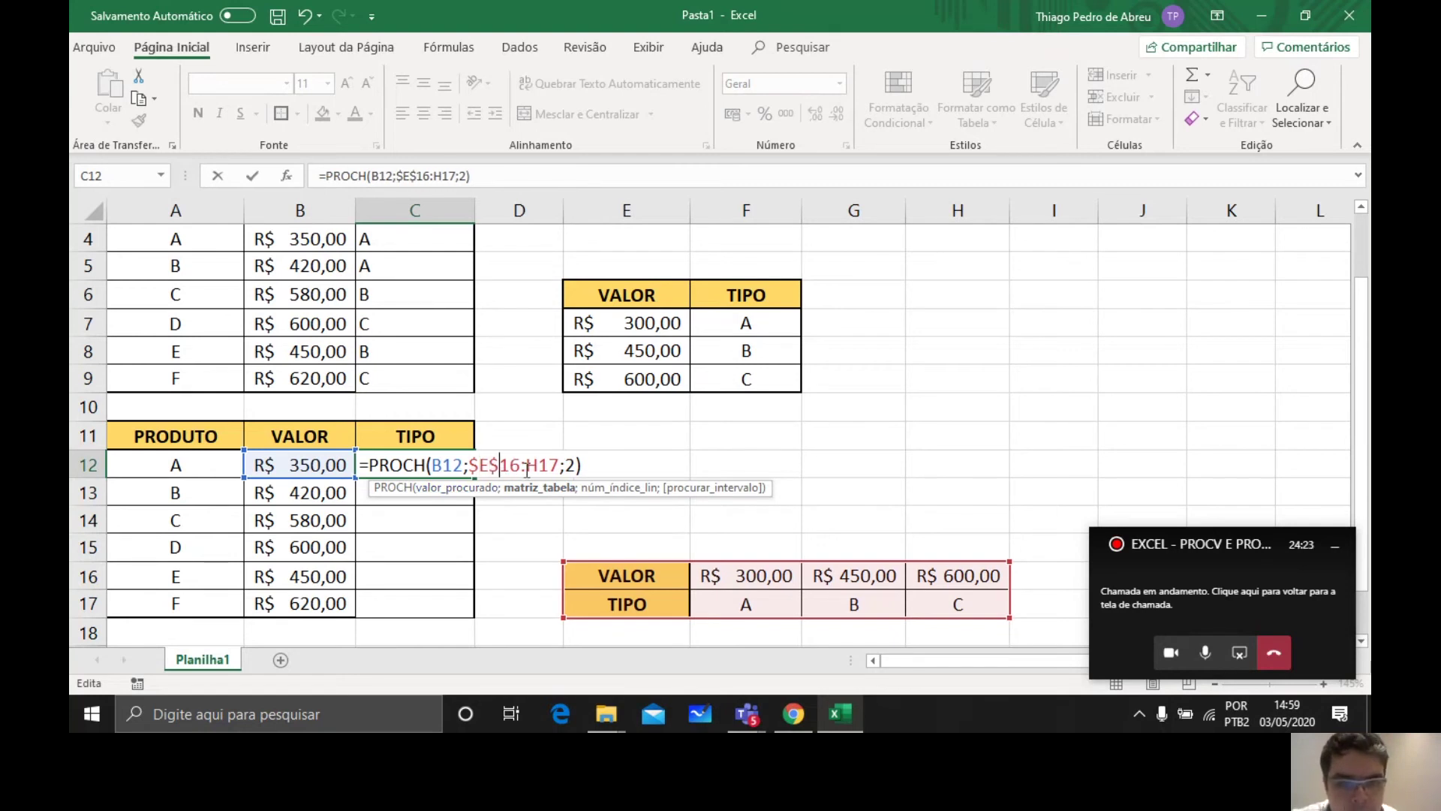
text($)
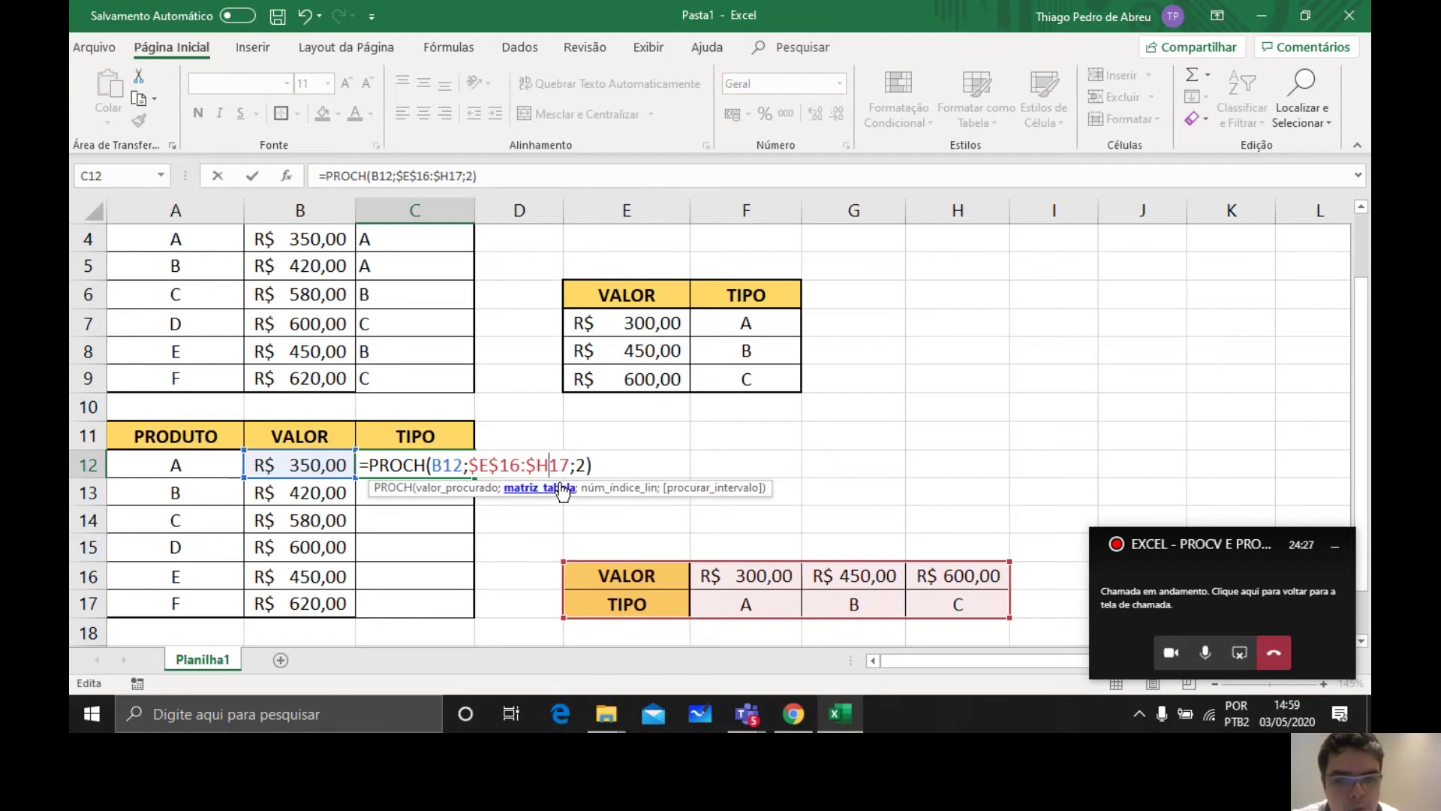
text($)
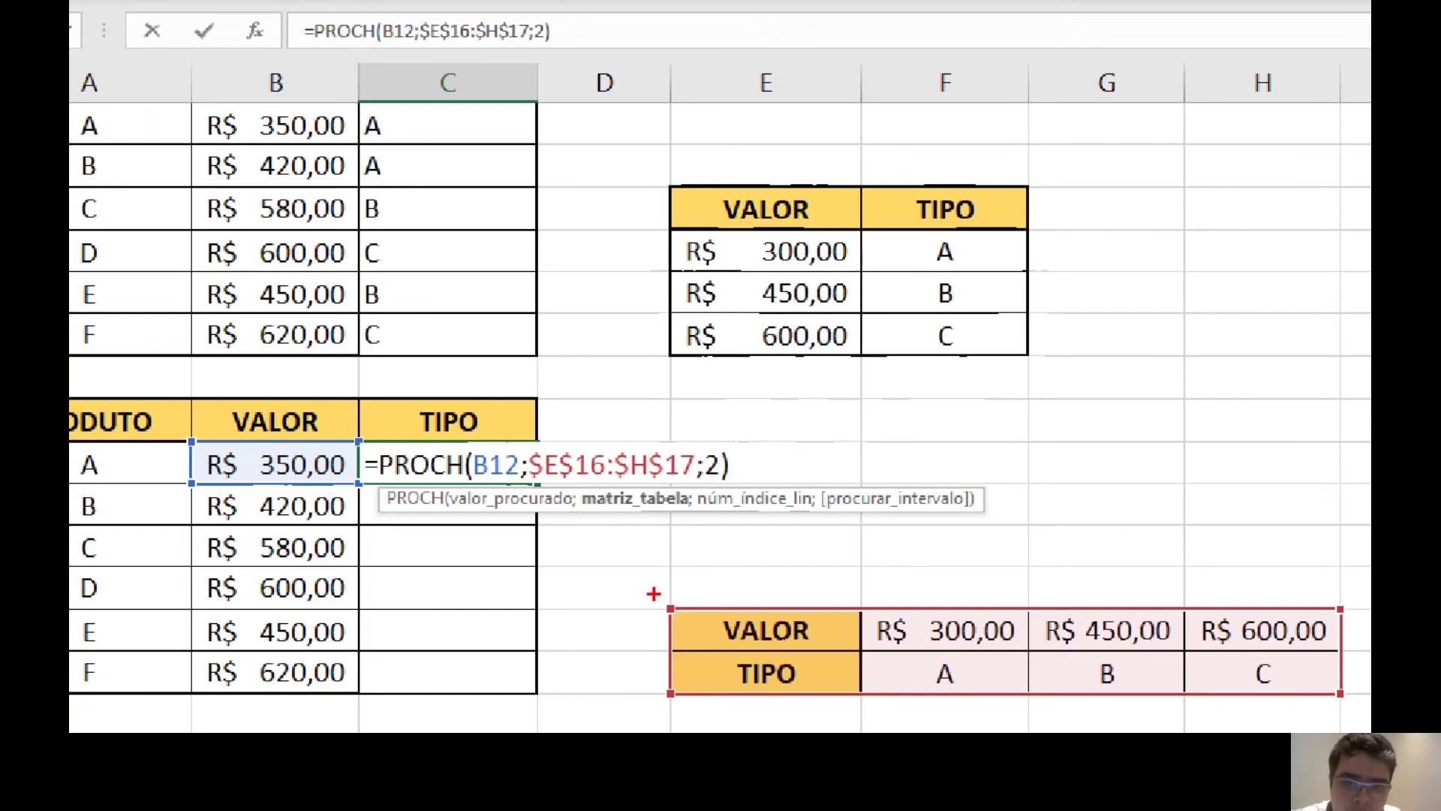
mouse_move(674, 581)
mouse_down()
mouse_move(640, 612)
mouse_move(633, 650)
mouse_up()
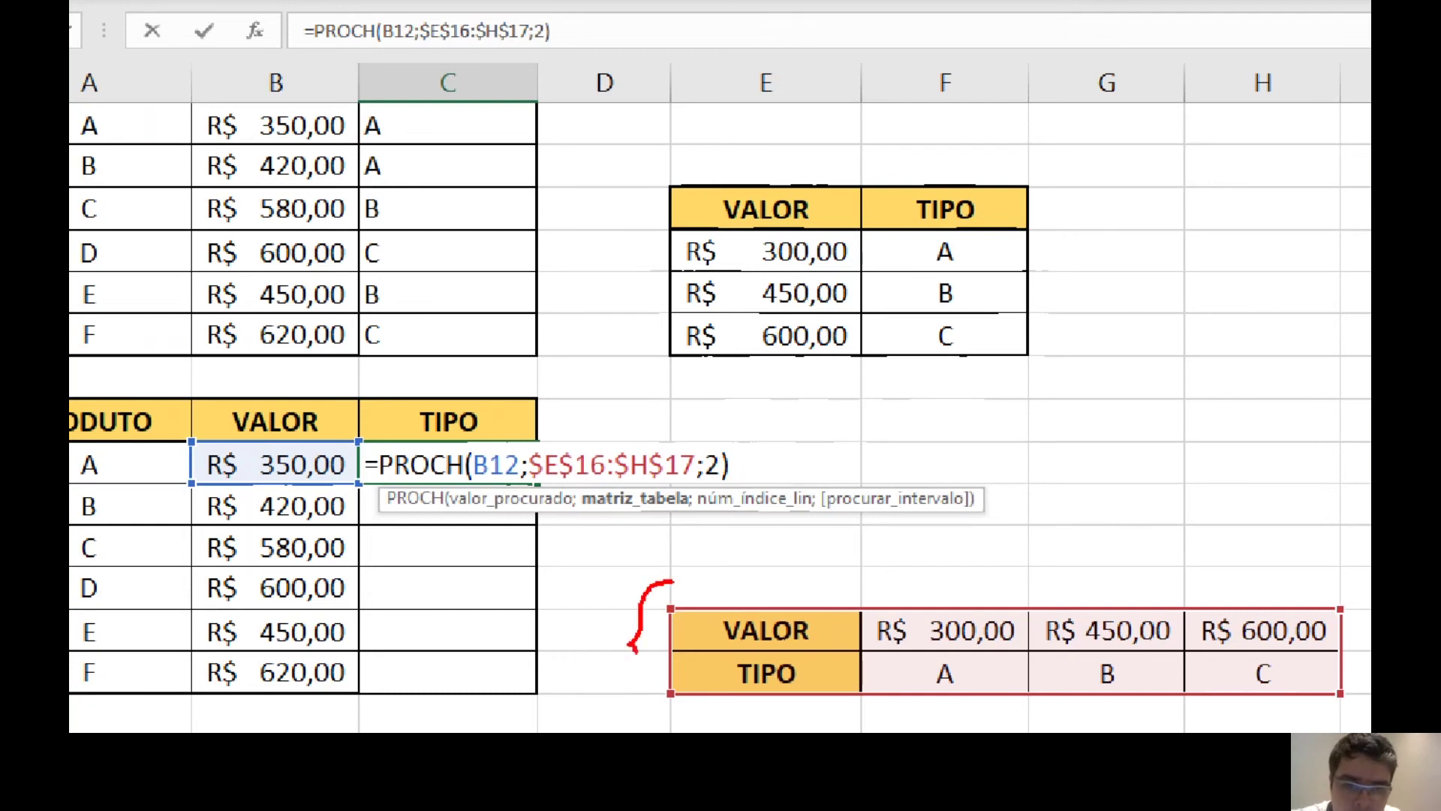
drag(650, 714, 660, 716)
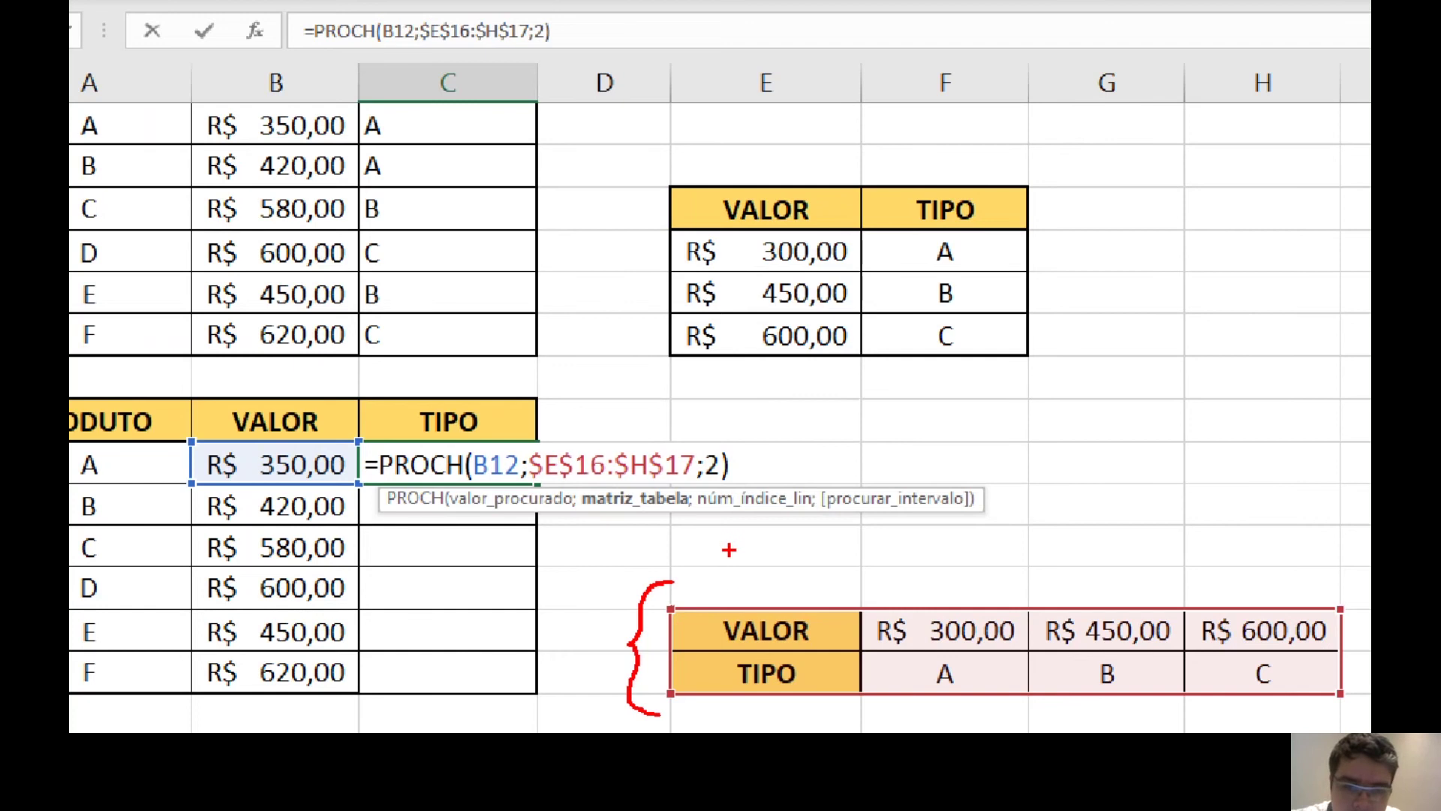
mouse_move(730, 550)
mouse_down()
mouse_move(733, 584)
mouse_move(748, 552)
mouse_move(752, 570)
mouse_up()
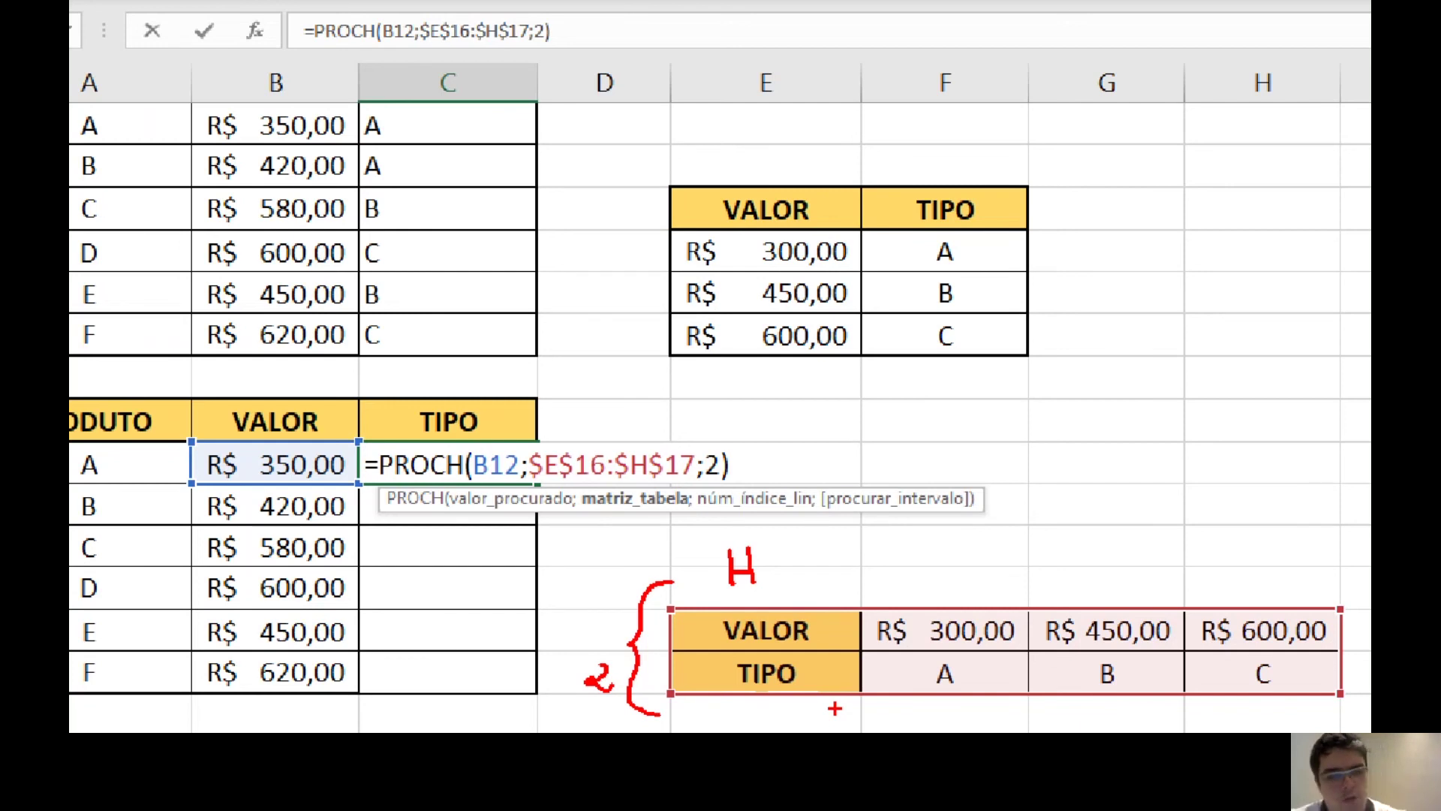
Step: Commit the PROCH formula in C12 and fill it down through C17
key(Return)
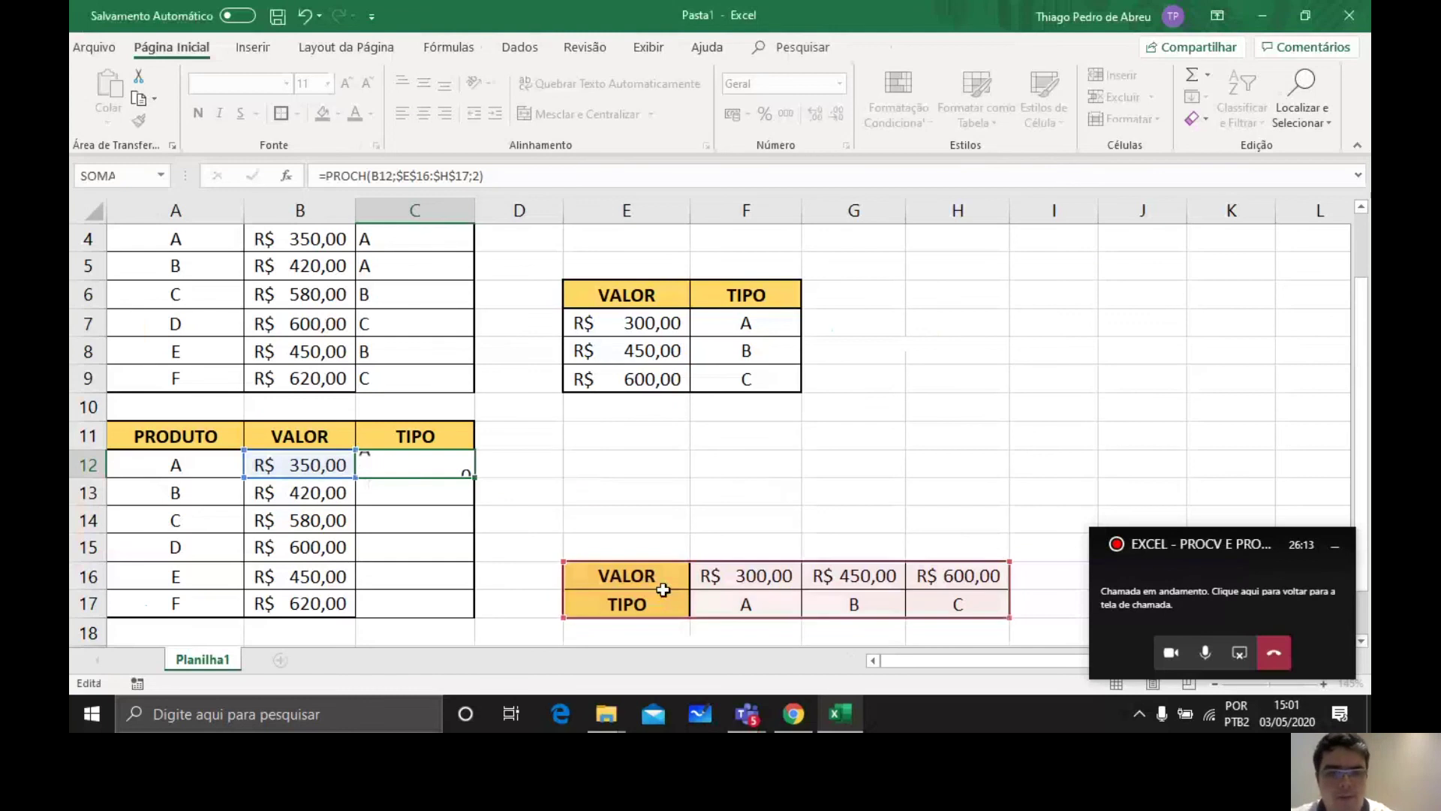
click(428, 460)
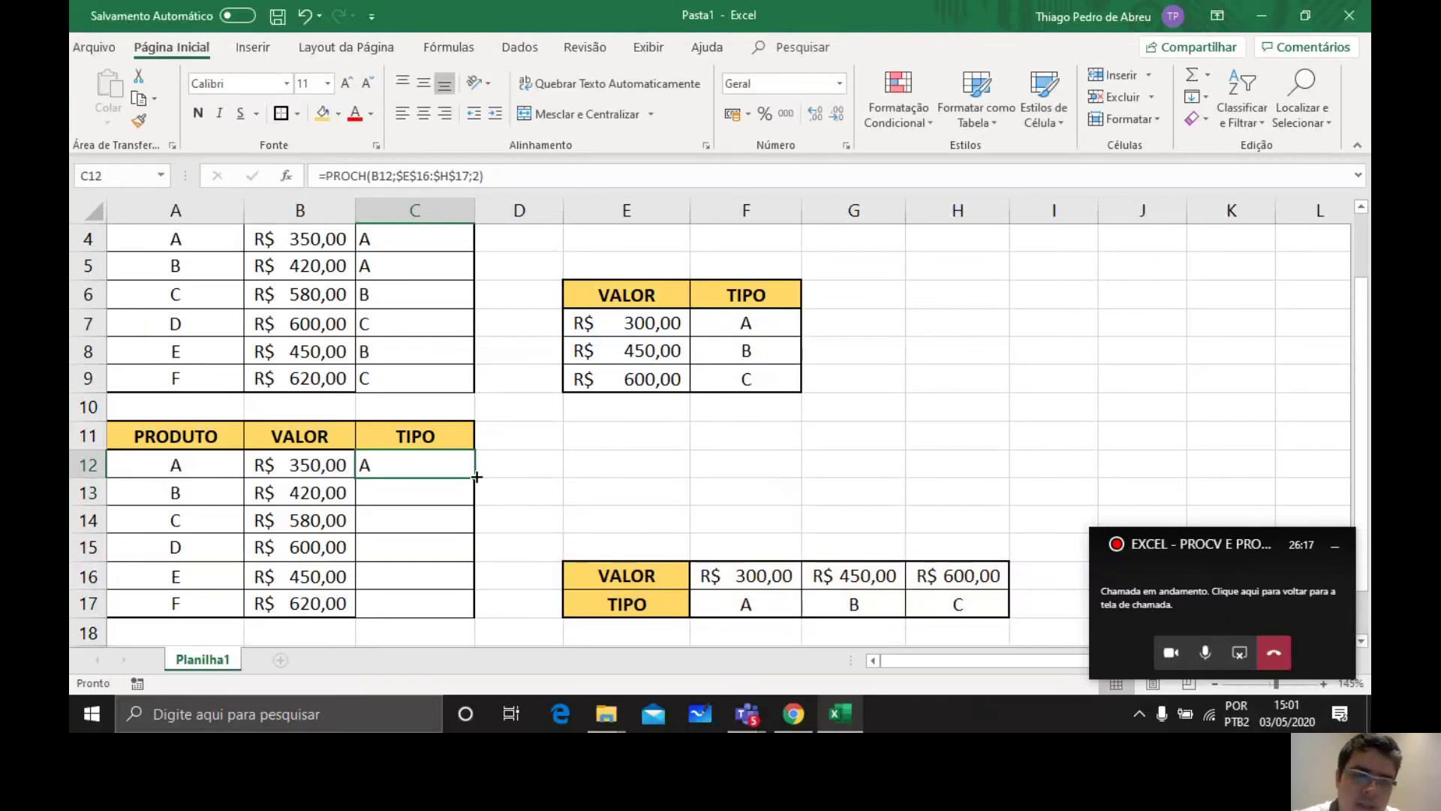
drag(476, 478, 477, 619)
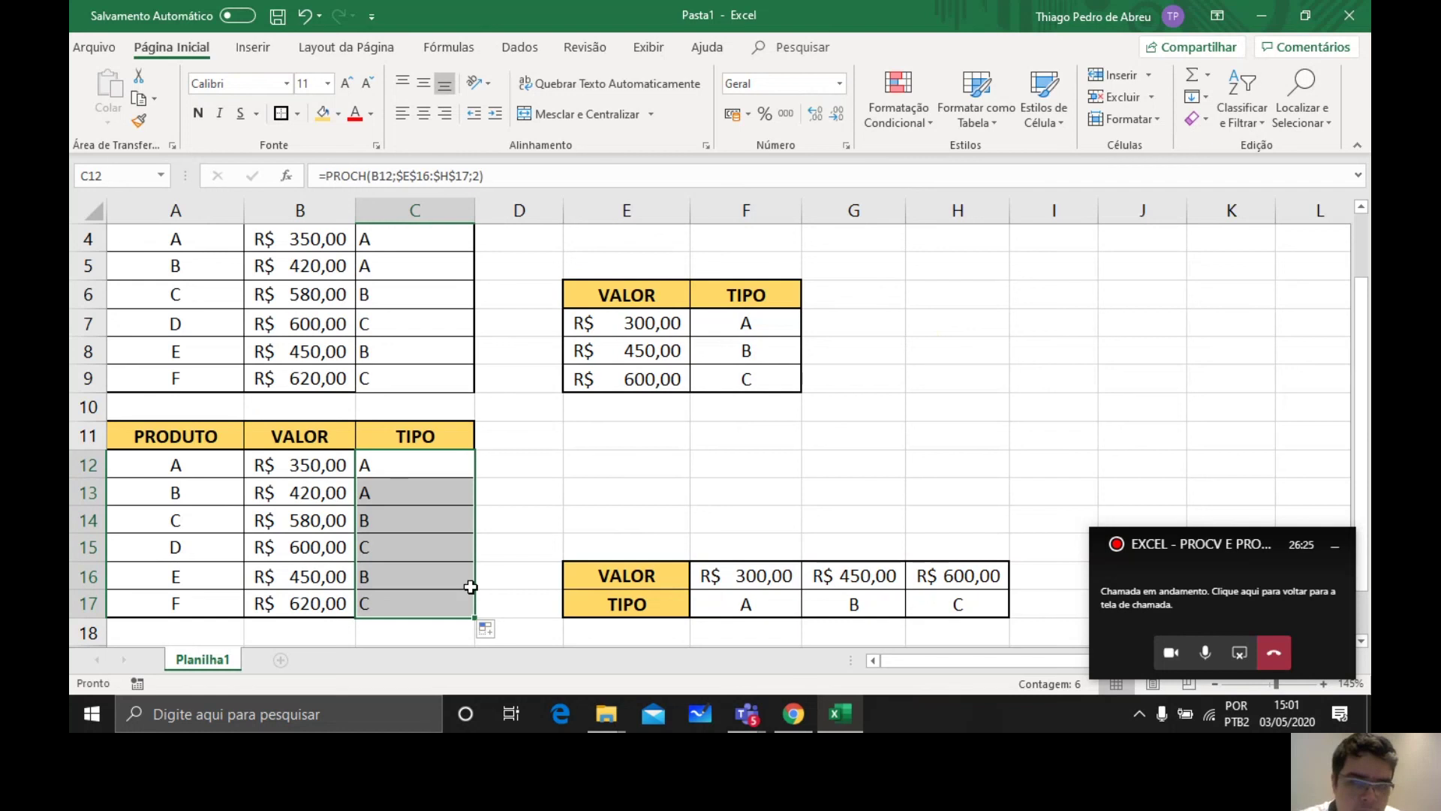
scroll(471, 586, up, 1)
scroll(441, 497, down, 1)
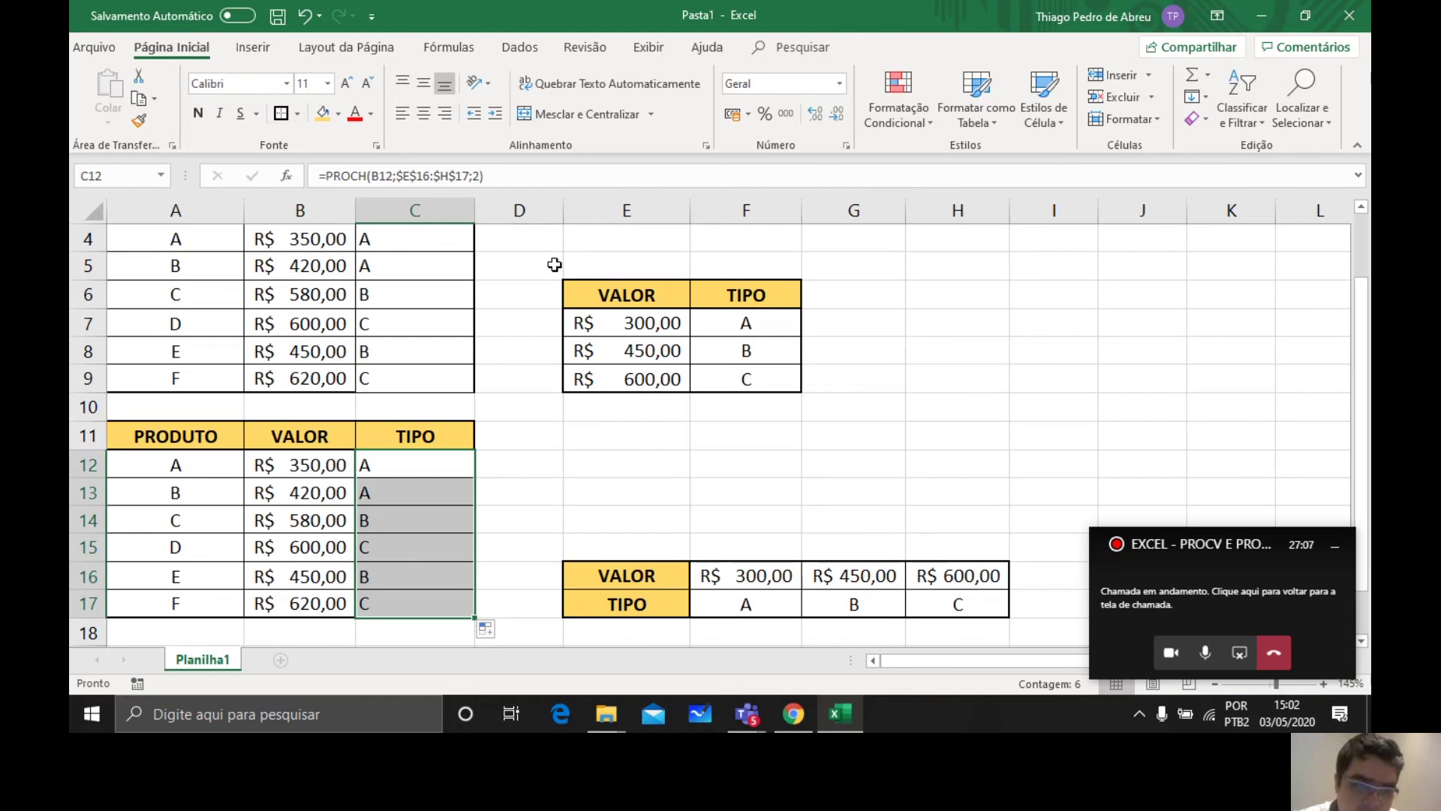
scroll(517, 424, up, 1)
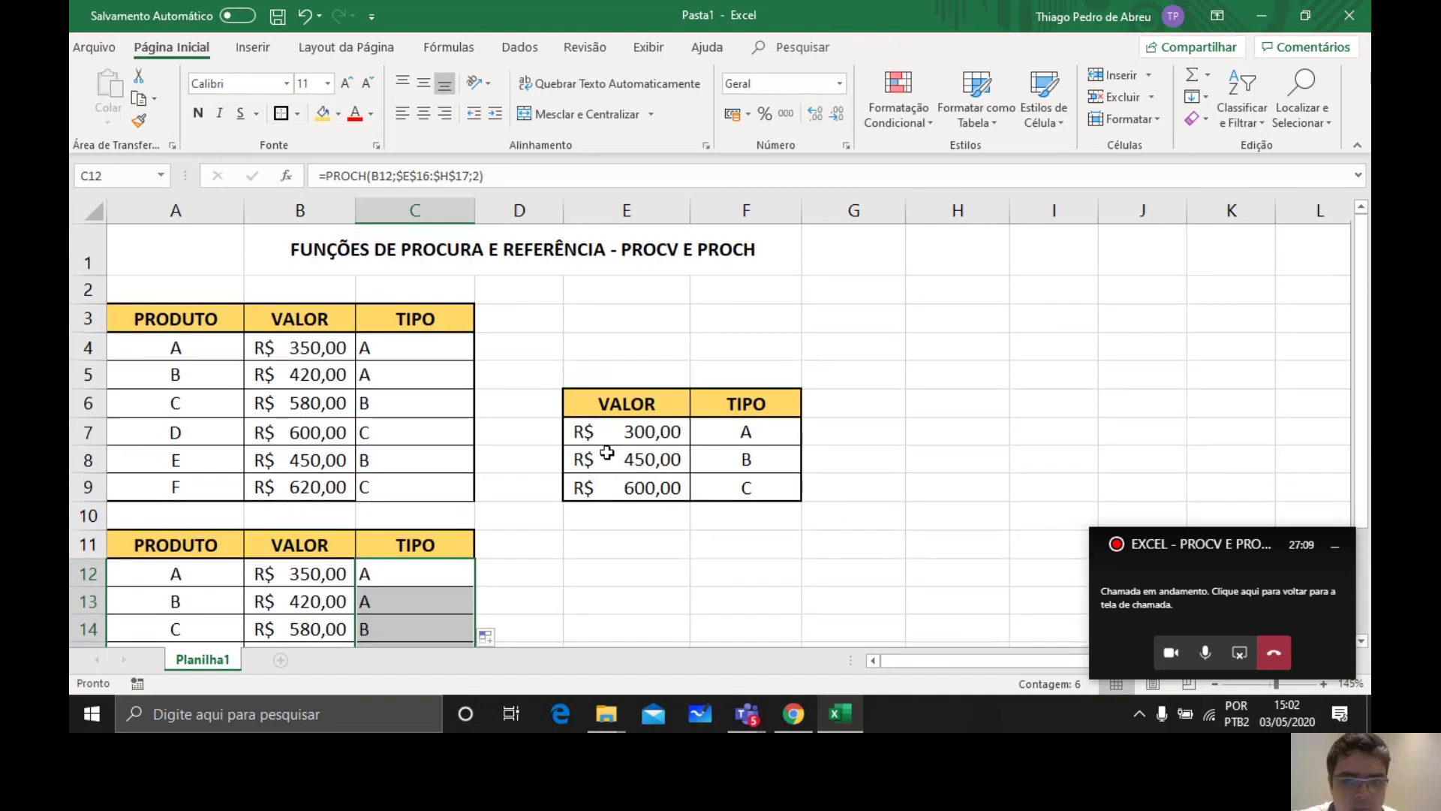
scroll(635, 454, down, 1)
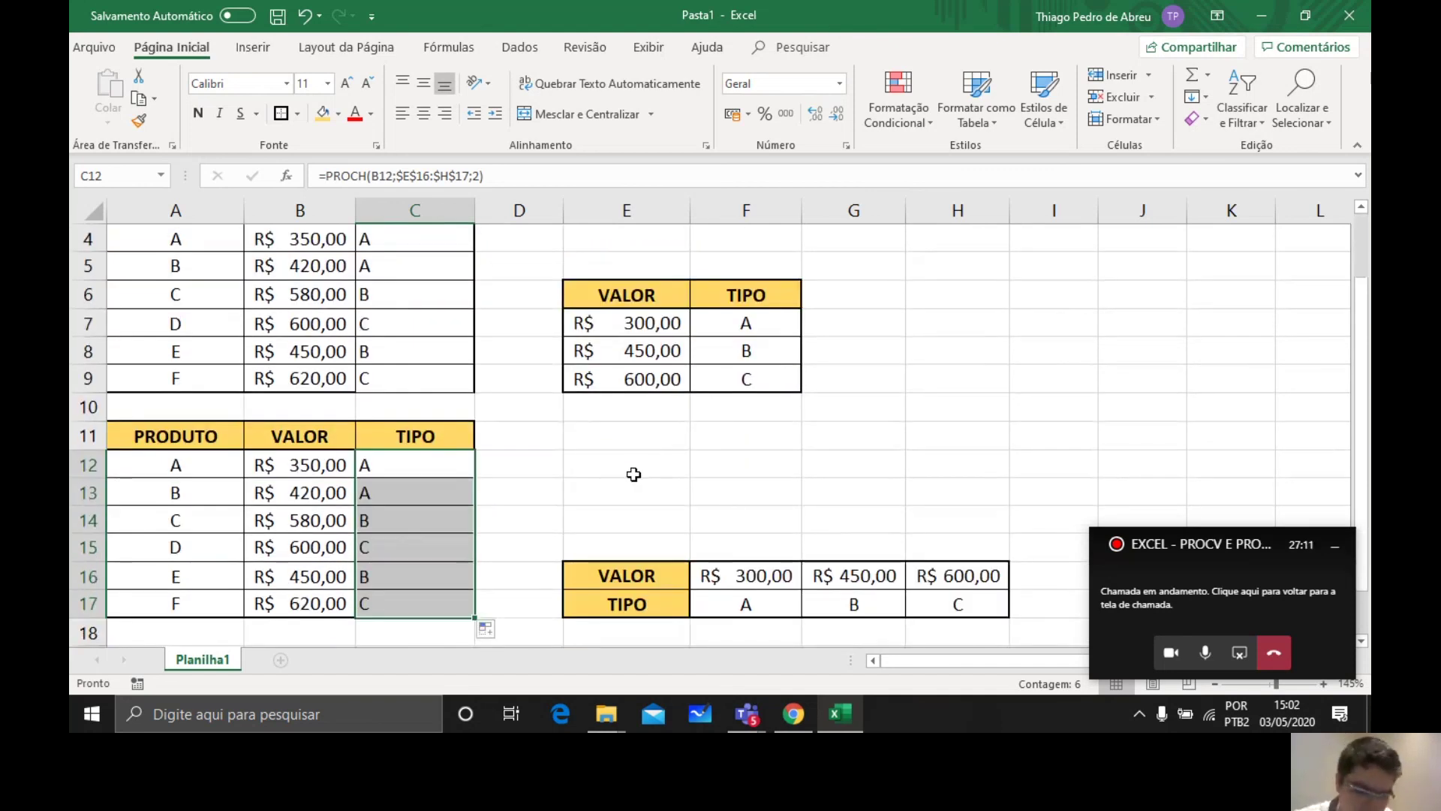